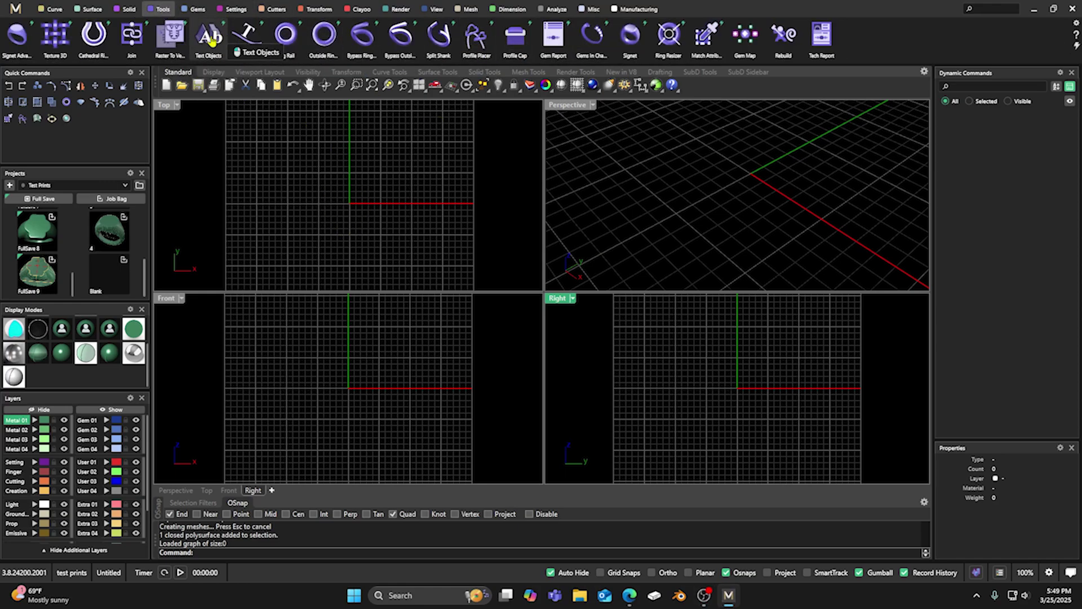
Set the font of a new solid Text Object to Cambria Math, and close the settings without placing text
left_click(247, 37)
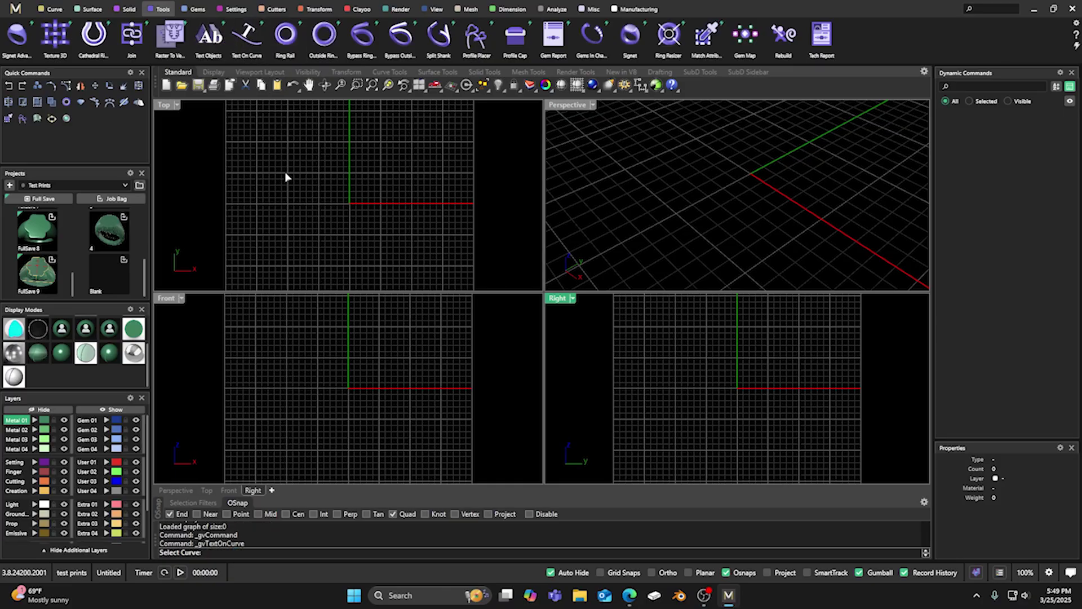
key("Escape")
left_click(134, 9)
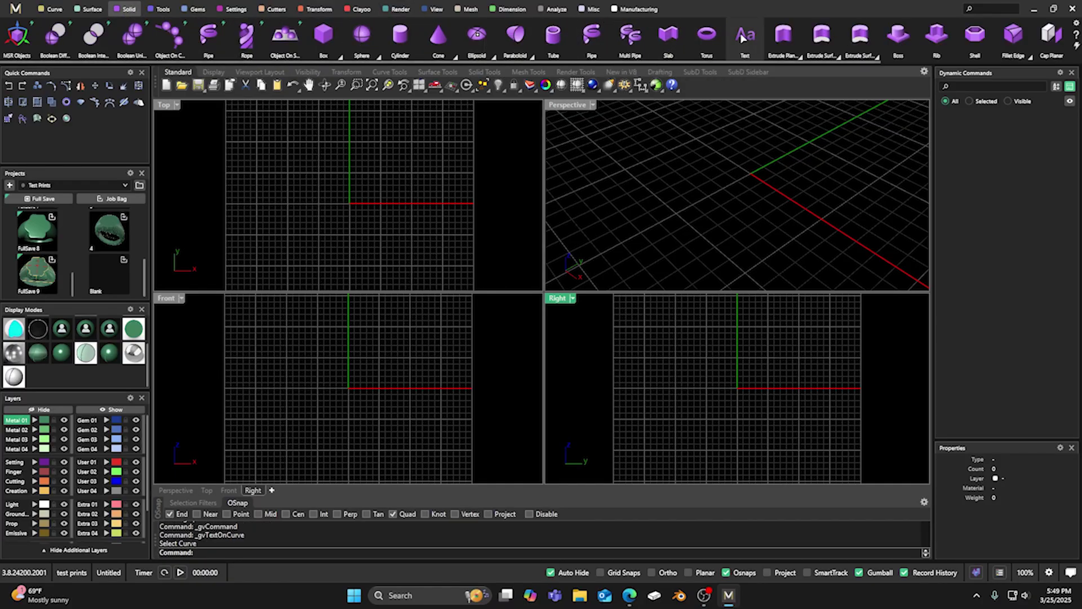
left_click(743, 36)
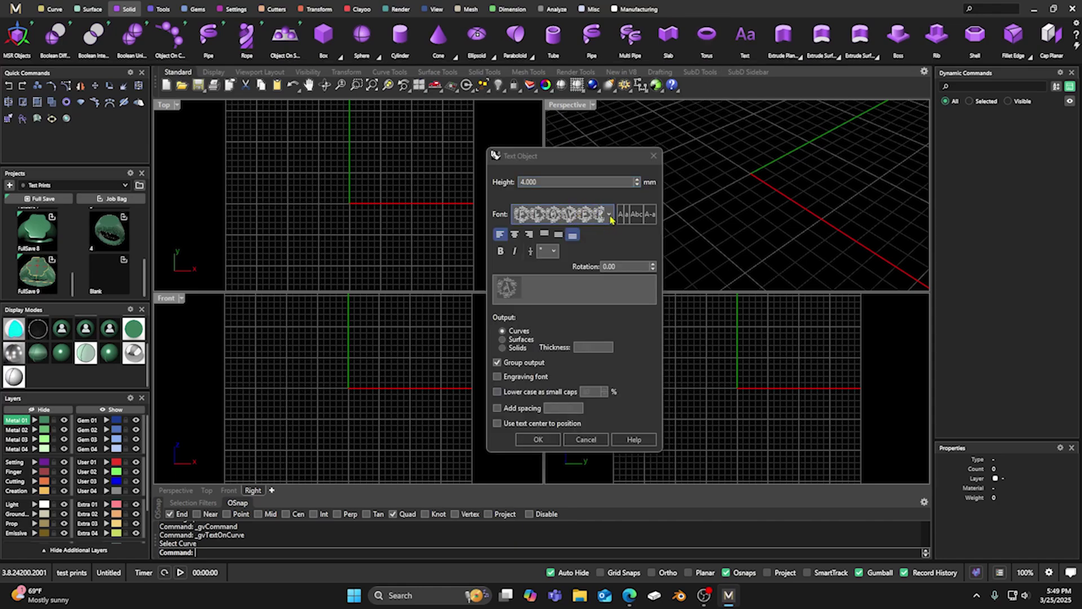
left_click(607, 218)
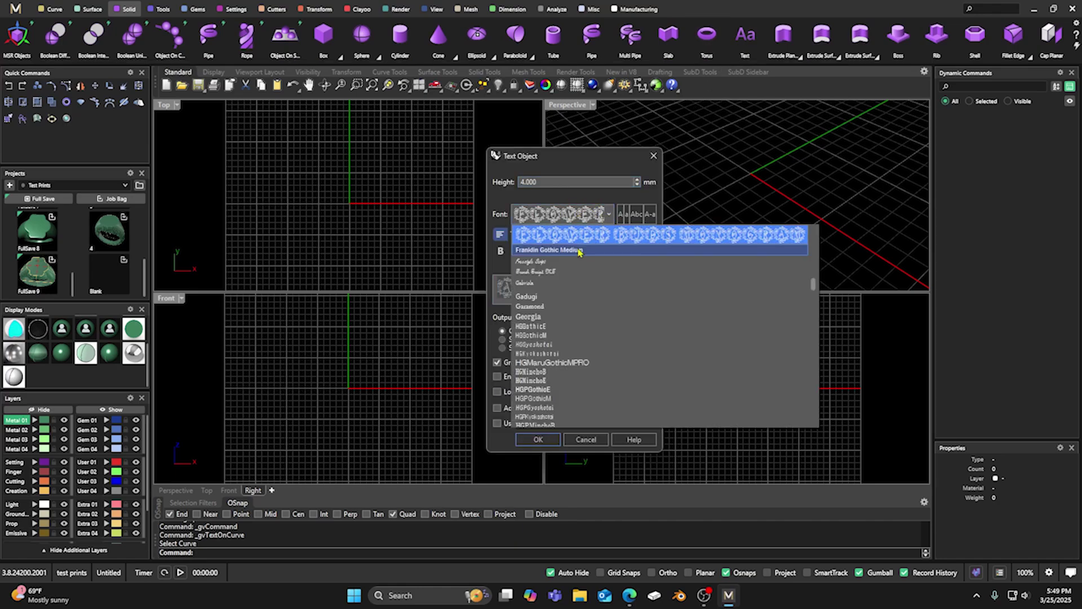
scroll(558, 264, "up", 3)
left_click(538, 240)
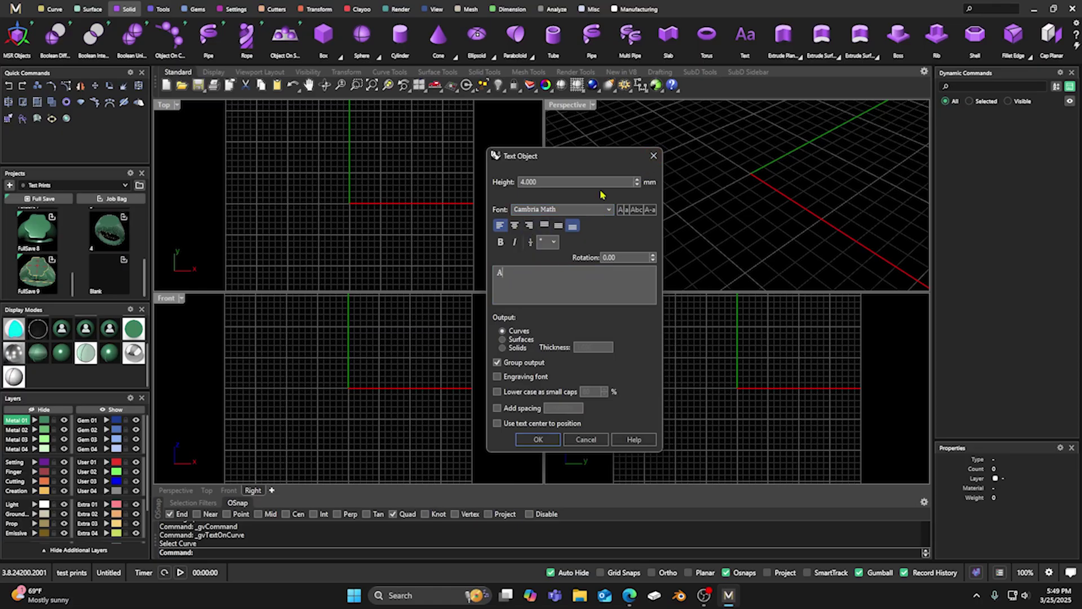
left_click(653, 156)
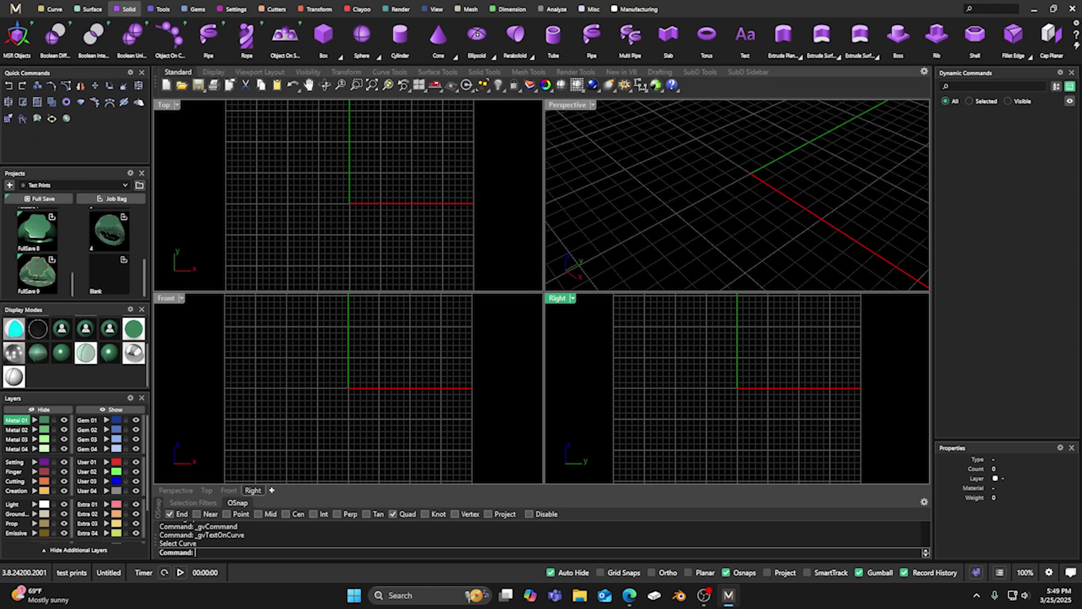
Switch to the browser at 1001fonts.com and examine the floral monogram fonts in the New & Fresh Fonts list
key("alt+Tab")
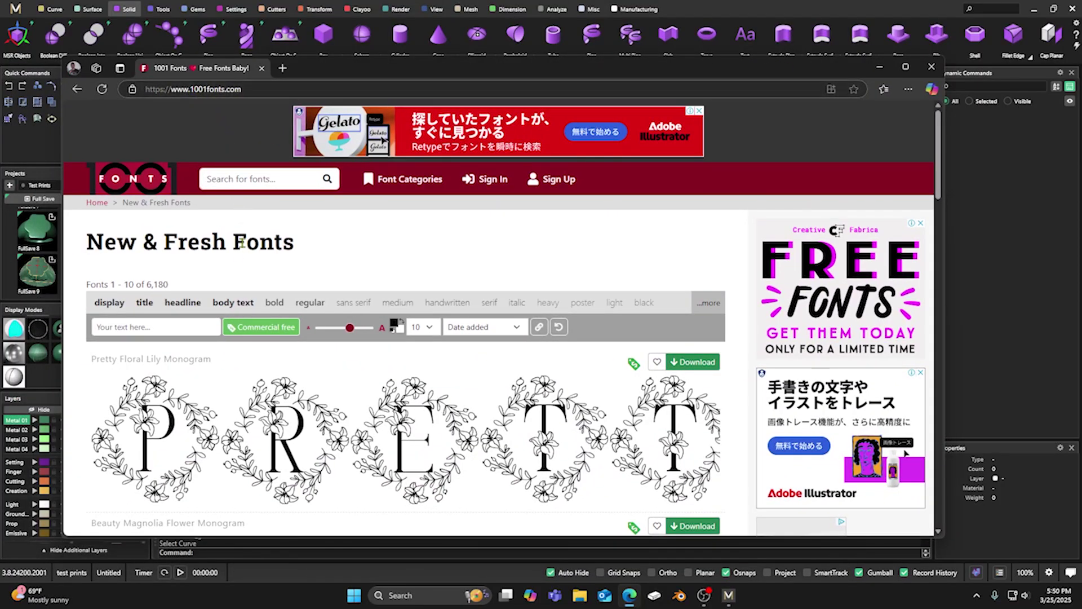
scroll(248, 372, "down", 12)
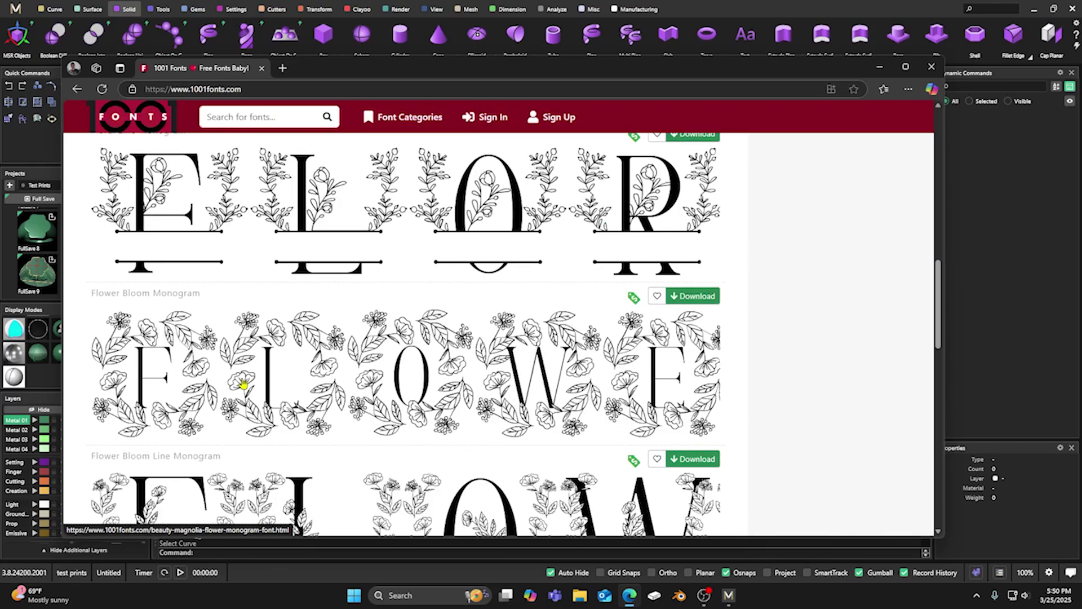
scroll(242, 383, "up", 5)
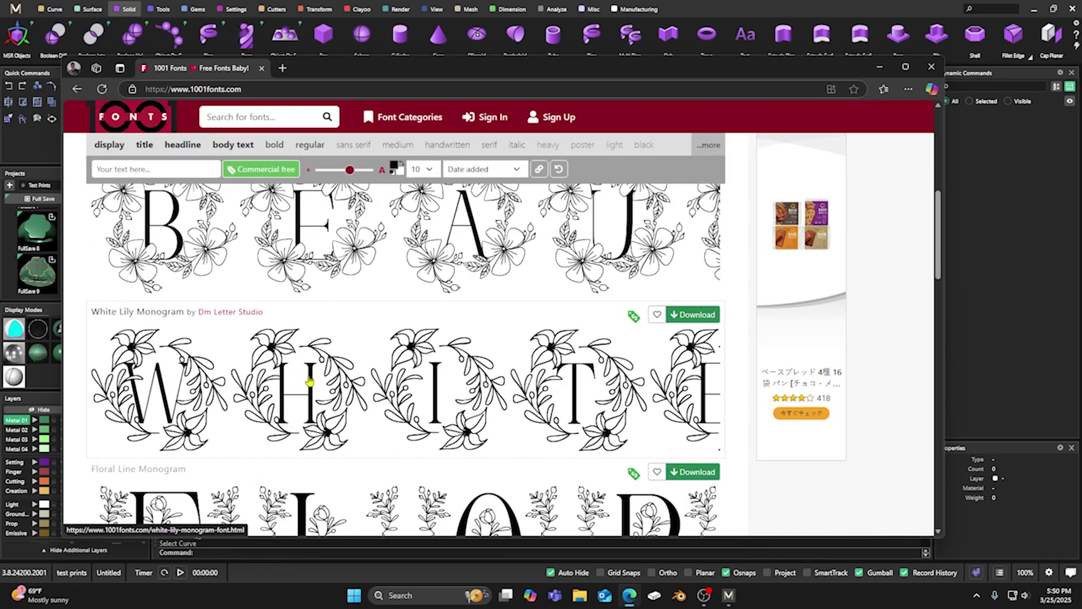
scroll(290, 369, "up", 3)
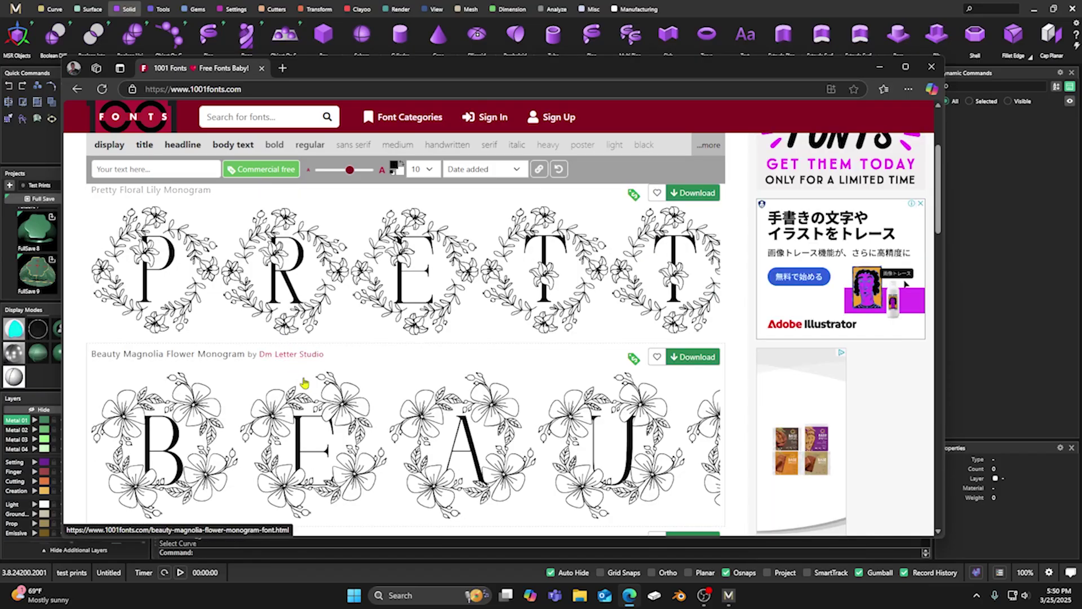
scroll(290, 358, "down", 2)
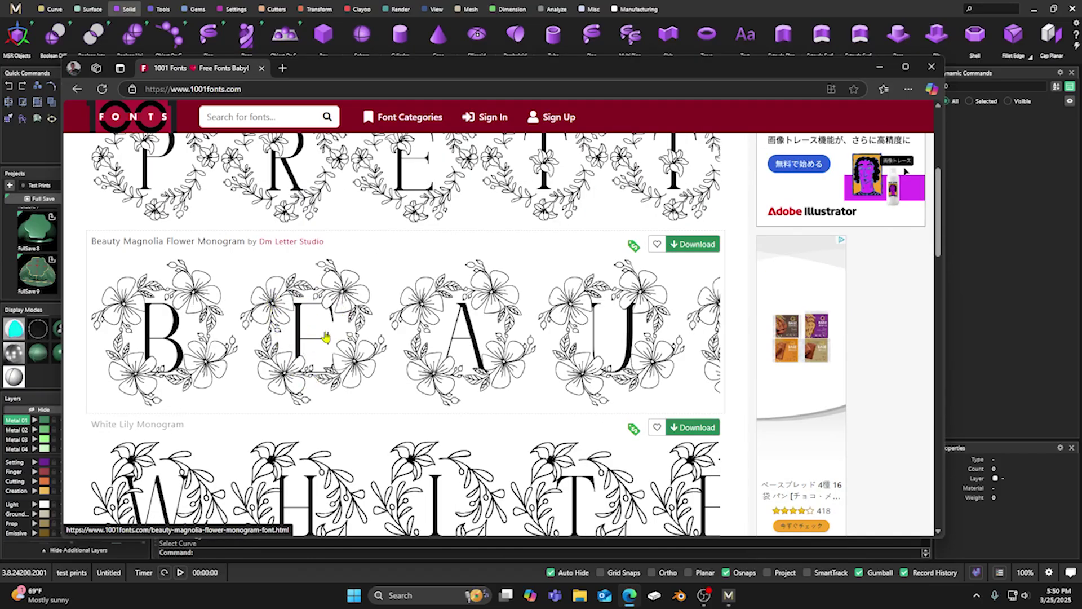
scroll(290, 330, "up", 4)
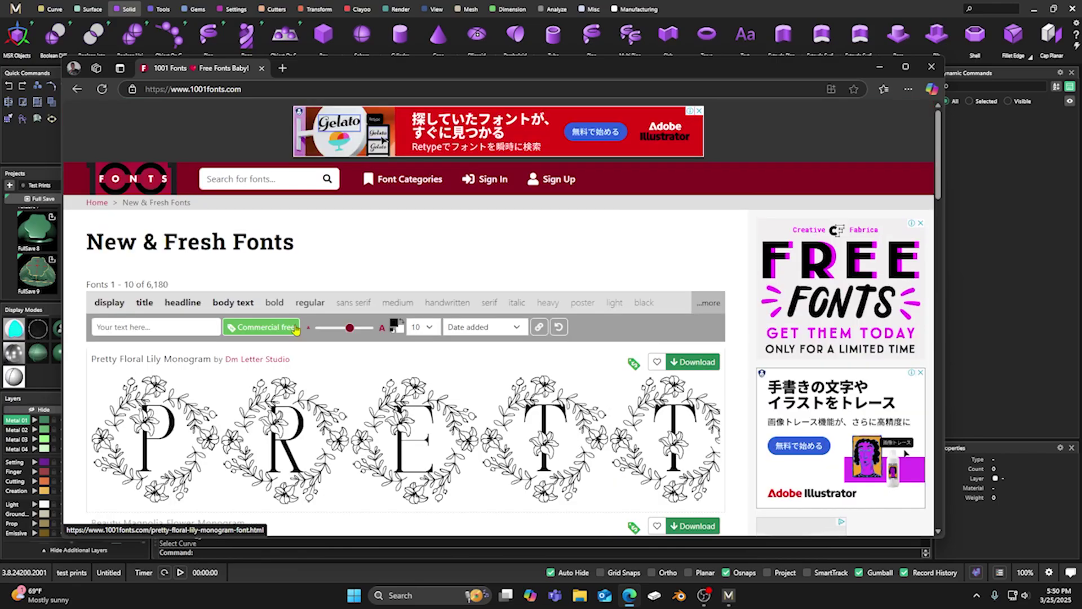
scroll(296, 330, "down", 3)
scroll(296, 330, "down", 15)
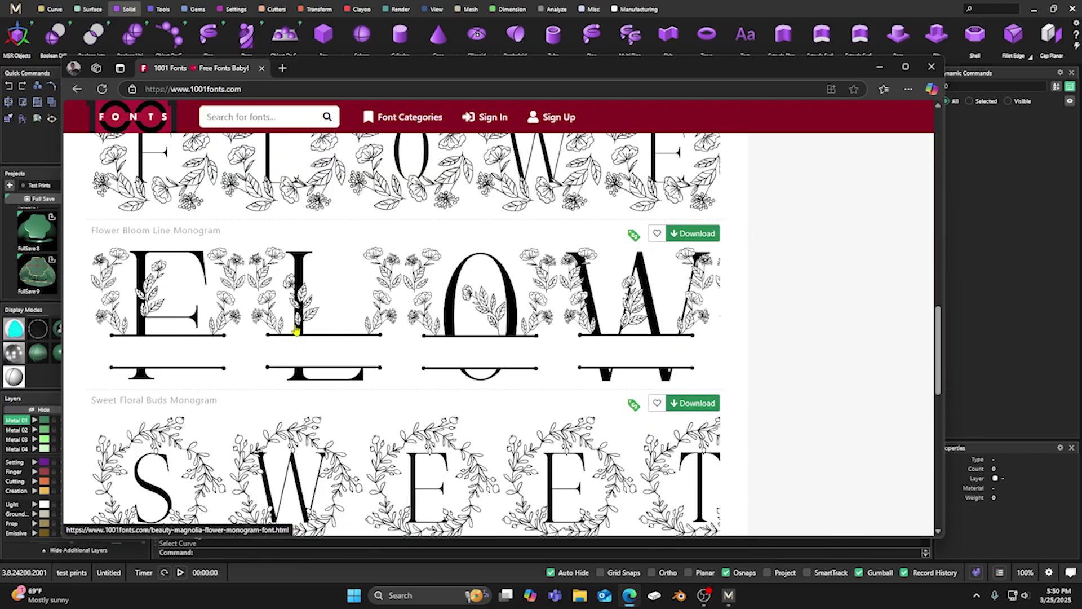
scroll(296, 330, "down", 4)
scroll(296, 329, "up", 4)
scroll(296, 330, "down", 4)
scroll(296, 330, "up", 9)
scroll(296, 330, "up", 10)
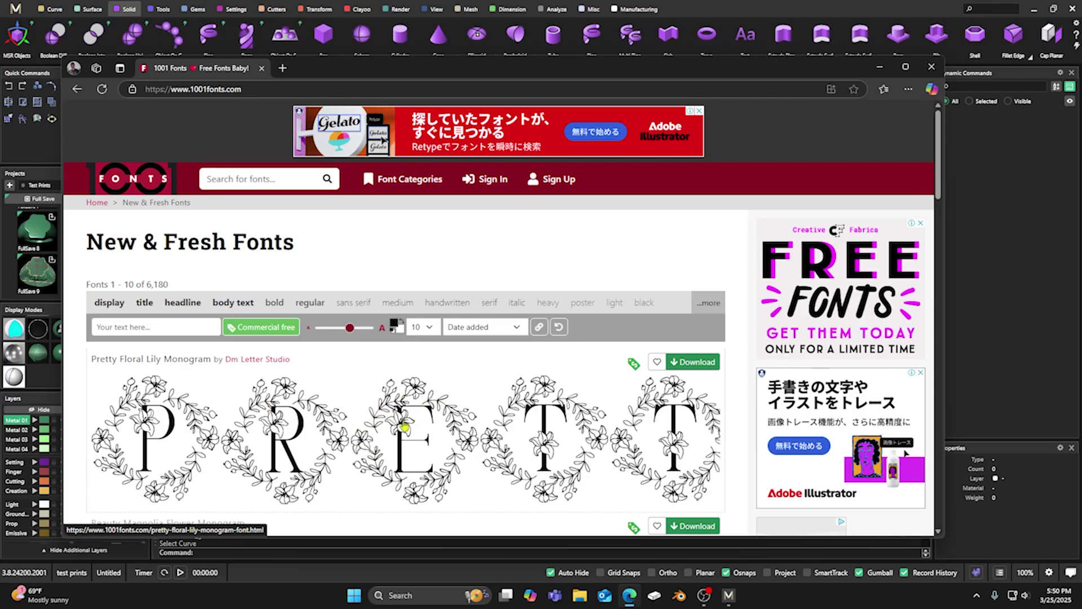
scroll(346, 401, "down", 5)
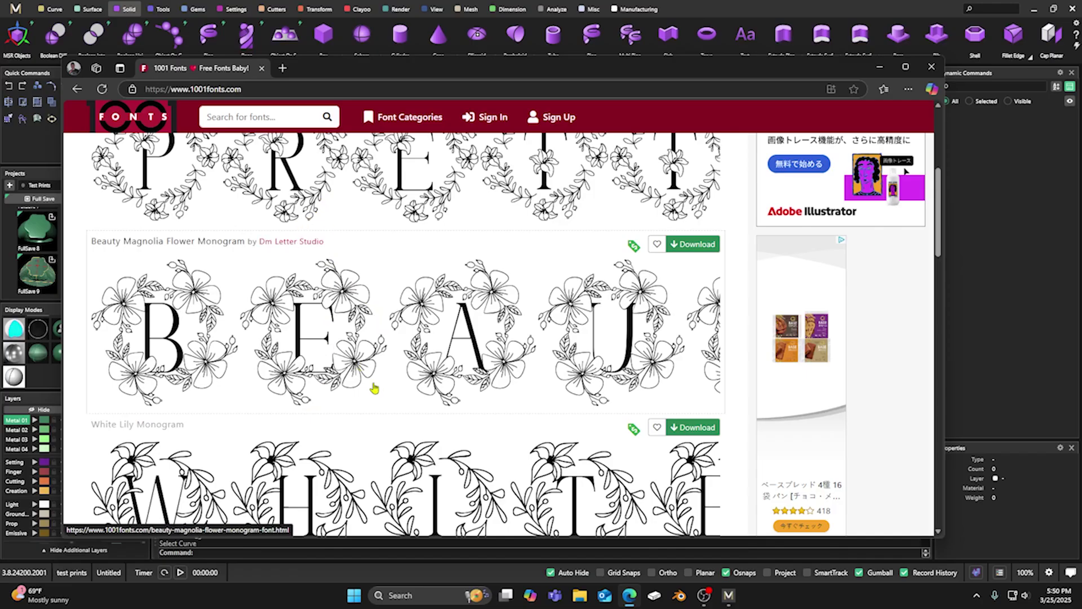
scroll(374, 388, "up", 3)
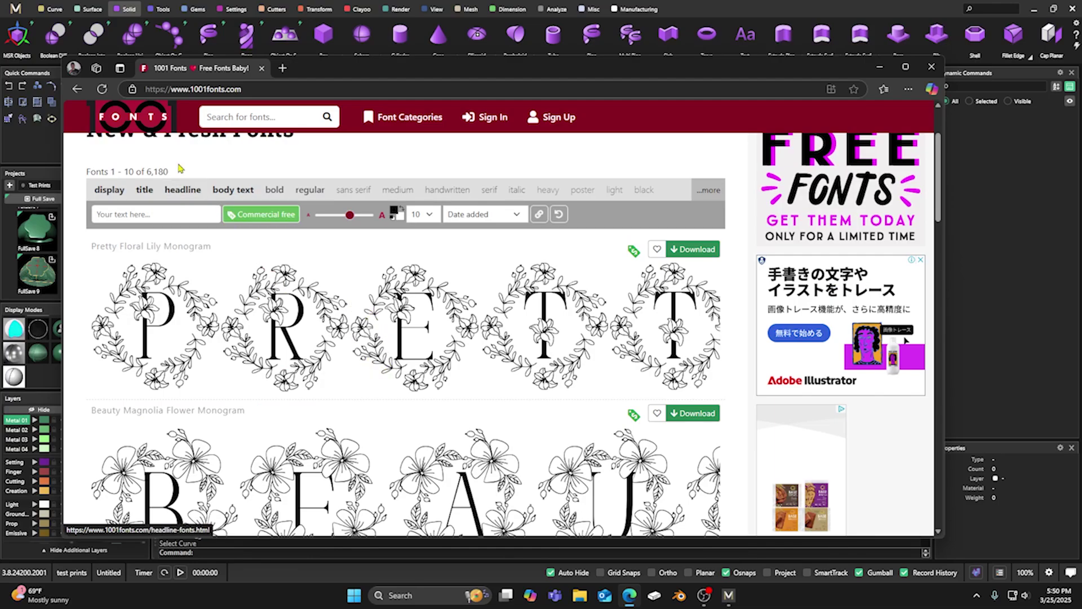
scroll(283, 252, "up", 2)
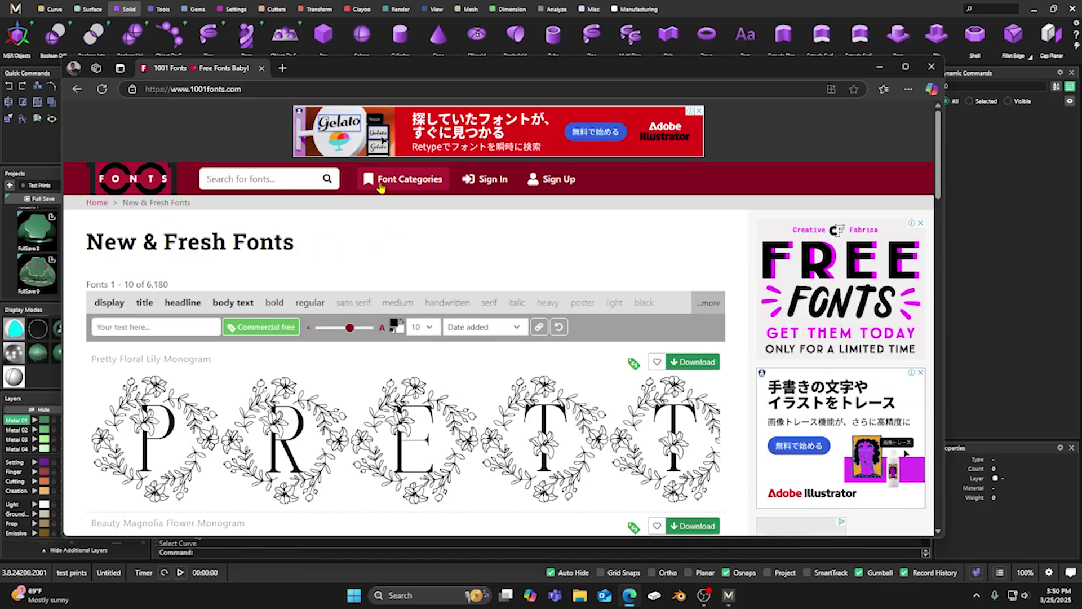
Open the Antique font category without the commercial-free filter and check the license tags of the Rooster and Nexa Rust fonts
left_click(399, 180)
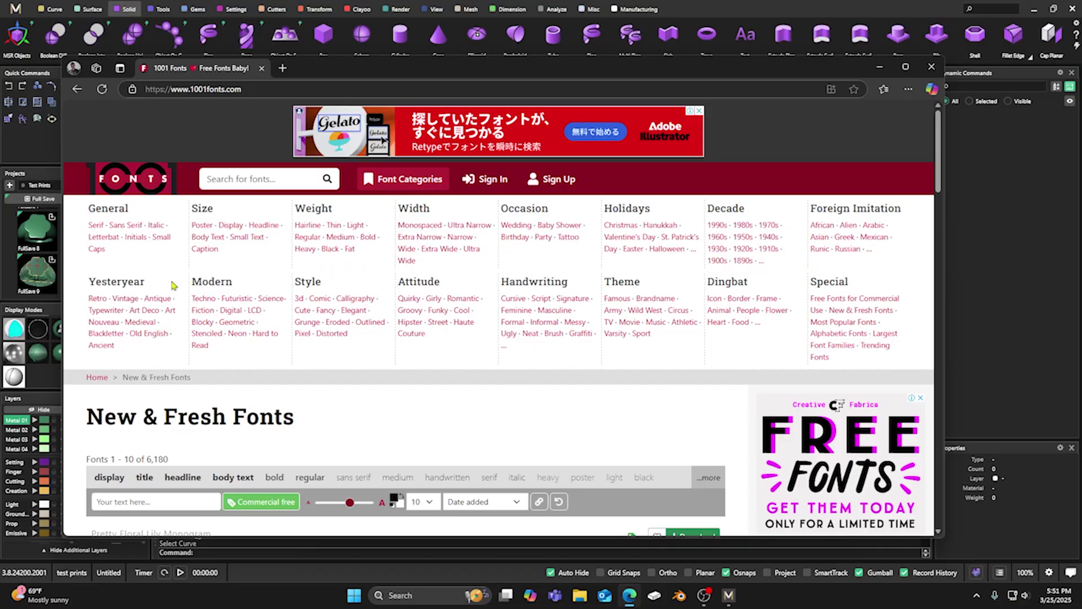
left_click(157, 299)
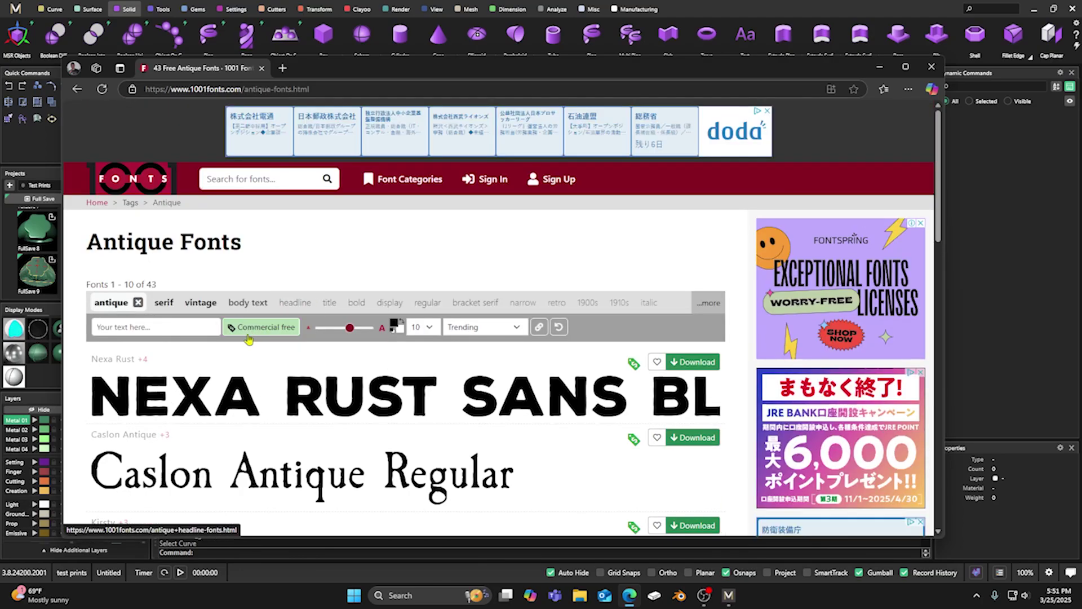
scroll(299, 324, "down", 2)
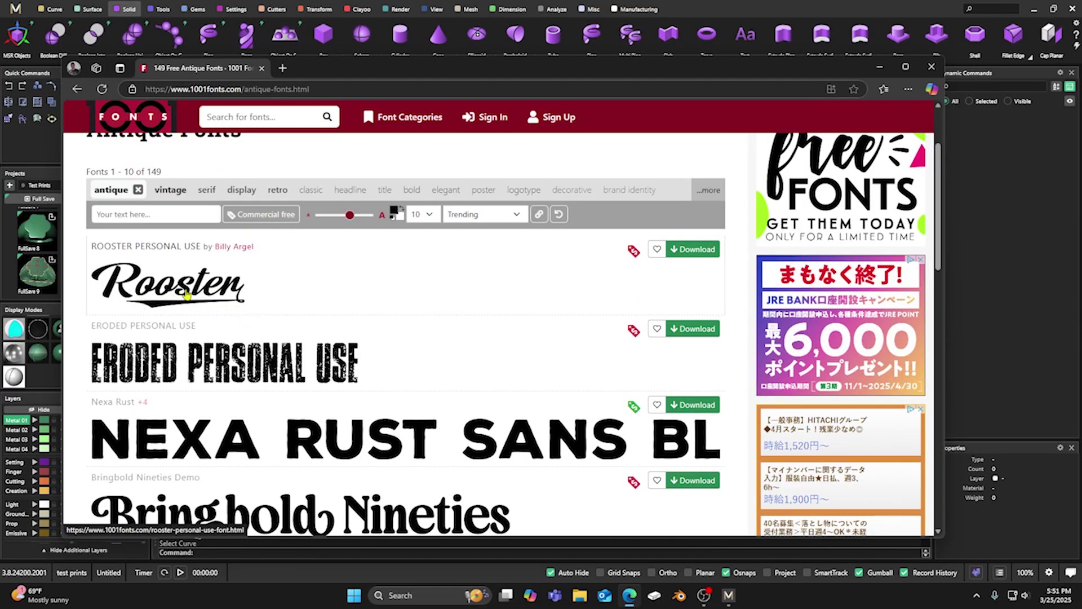
mouse_move(635, 255)
mouse_move(635, 413)
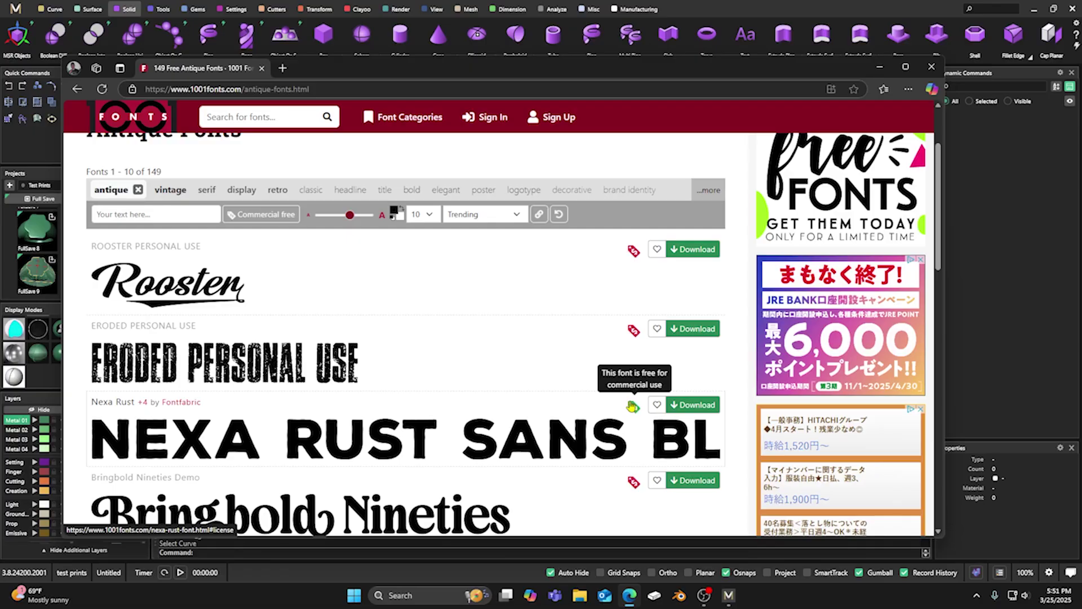
Limit the Antique fonts to commercial-free ones and look through the first page of the list
left_click(254, 219)
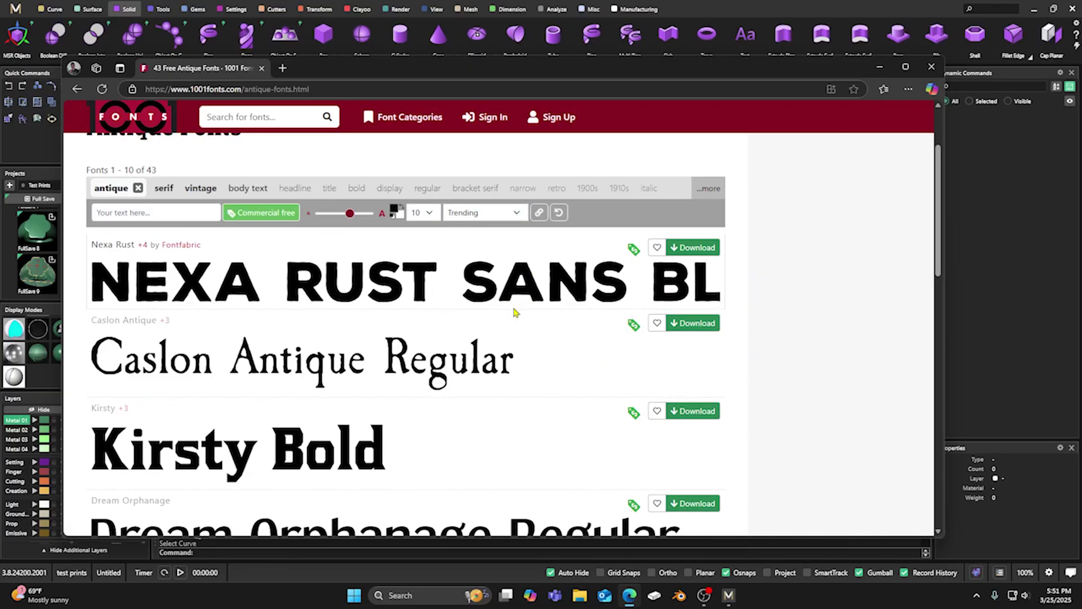
scroll(514, 313, "down", 8)
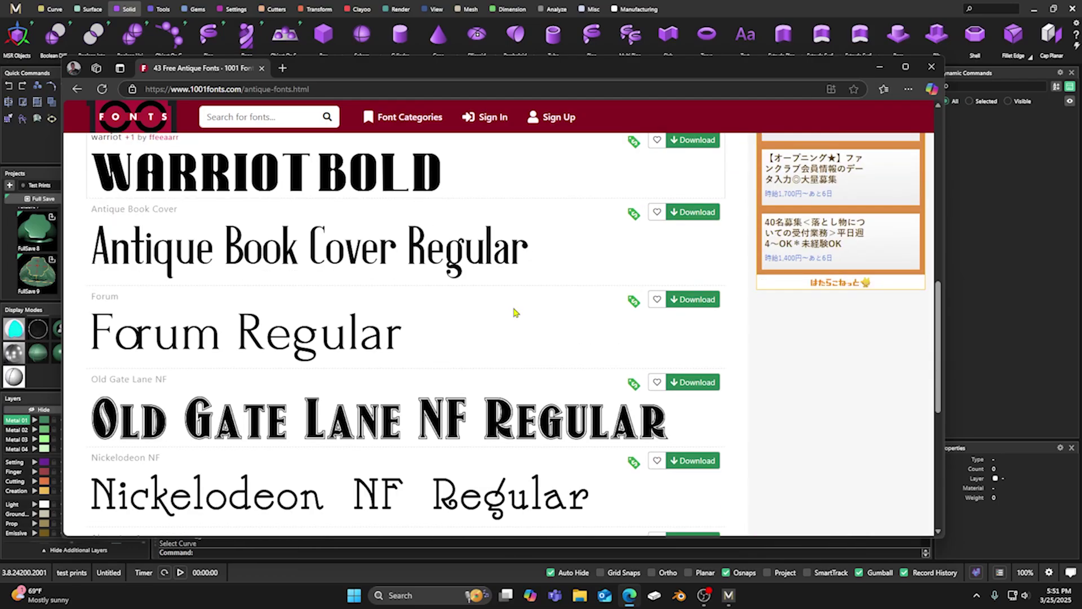
scroll(514, 313, "down", 2)
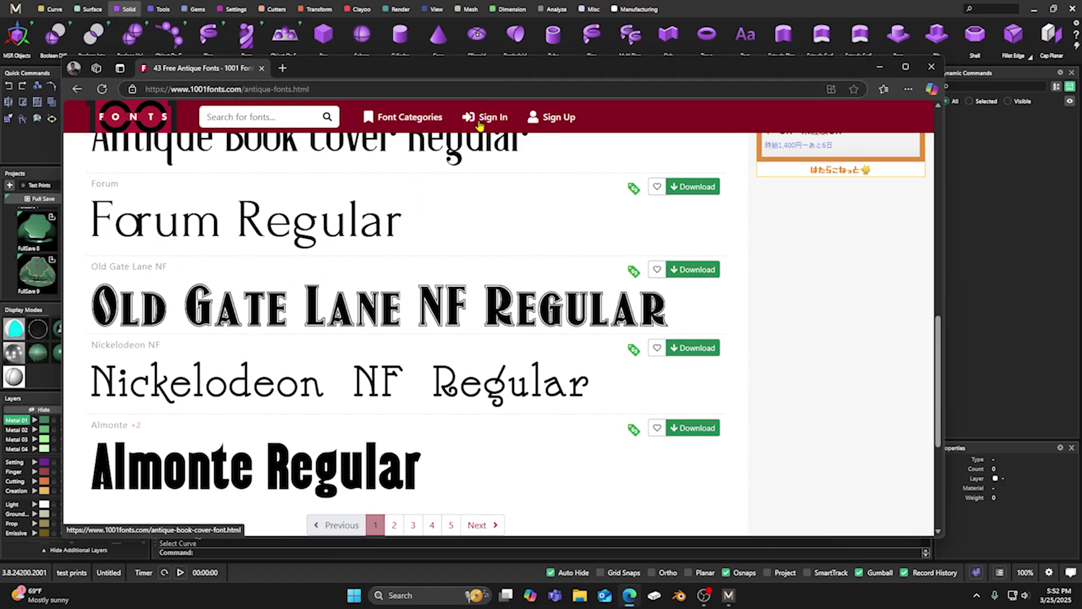
Move the browser aside and review the installed fonts available for a Text Object, closing the settings without placing text
left_click_drag(503, 75, 0, 136)
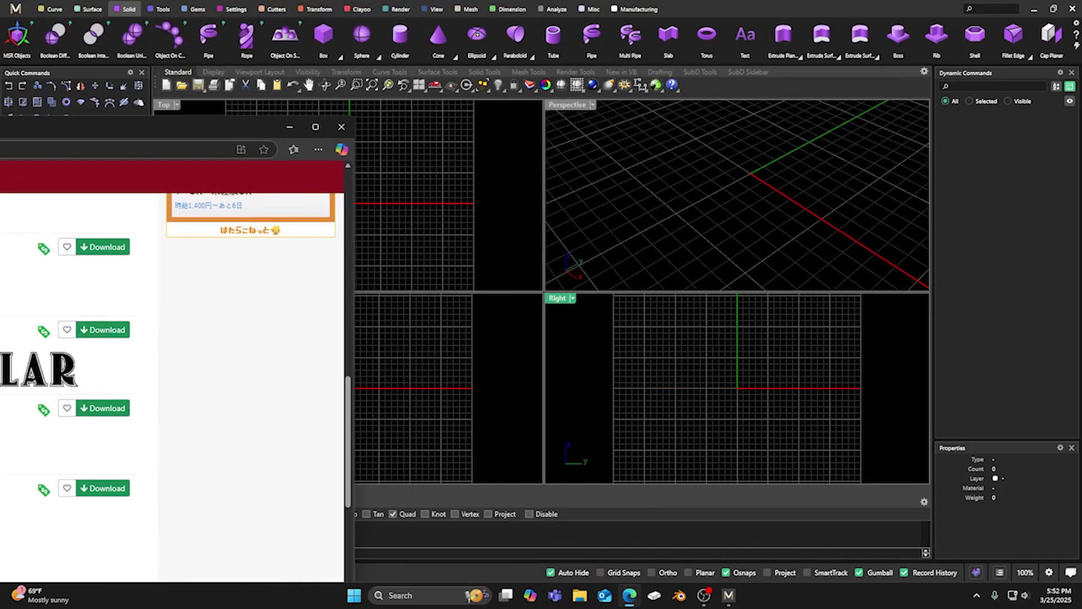
left_click(743, 38)
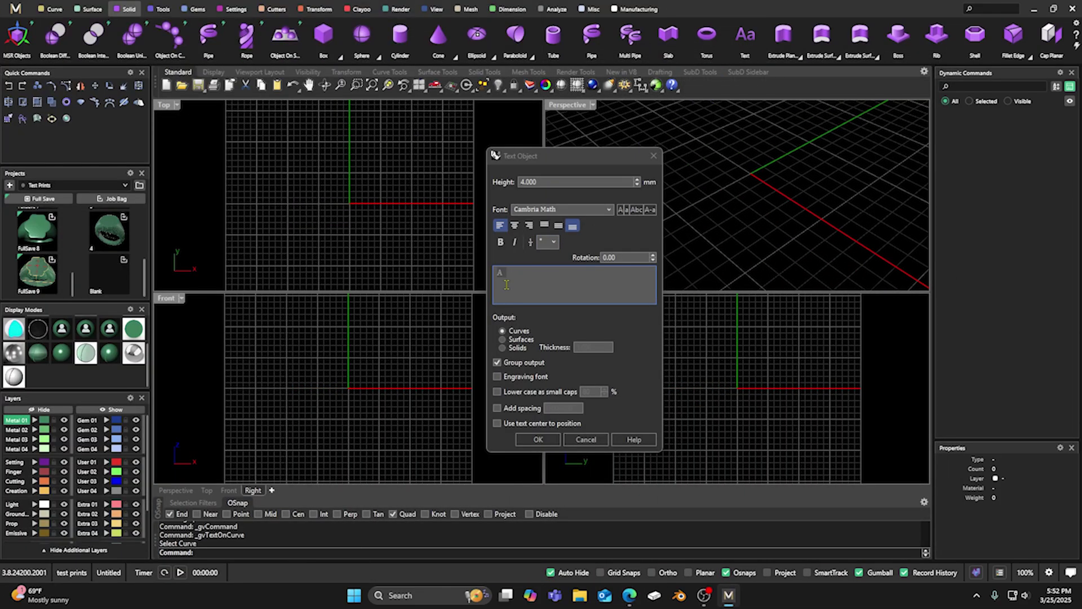
left_click(609, 212)
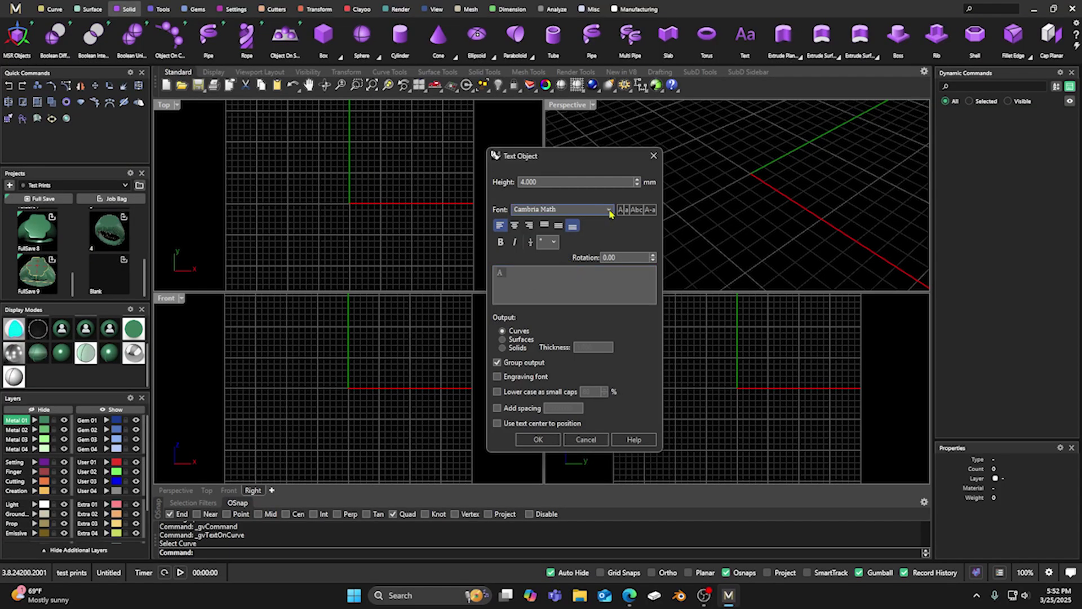
left_click(609, 211)
scroll(565, 311, "down", 10)
scroll(564, 311, "down", 15)
scroll(564, 311, "down", 15)
scroll(564, 311, "up", 6)
scroll(564, 311, "up", 15)
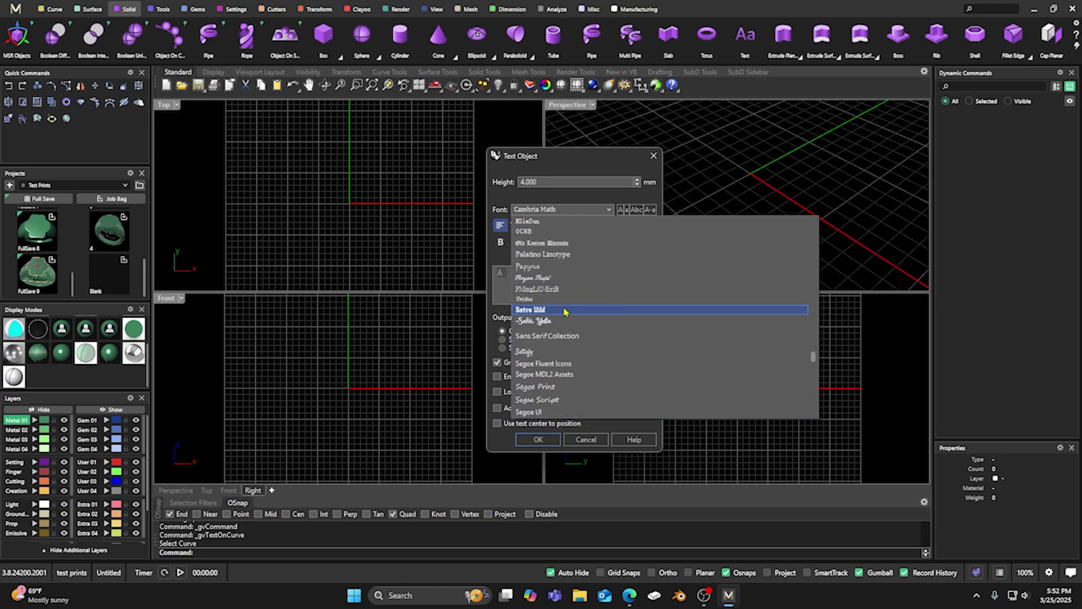
scroll(564, 311, "up", 9)
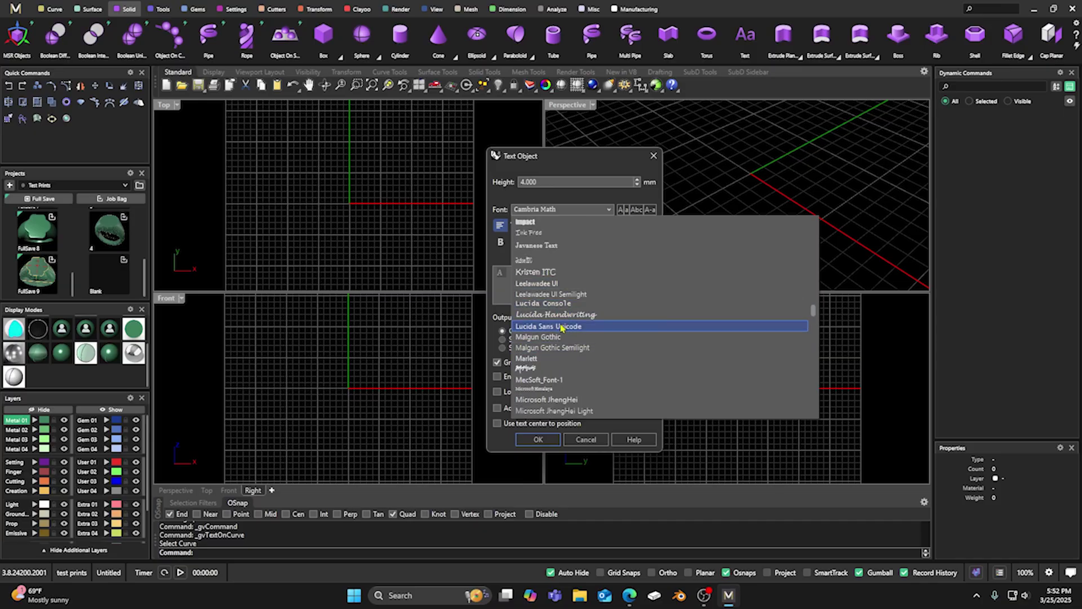
scroll(545, 349, "down", 6)
scroll(545, 350, "down", 8)
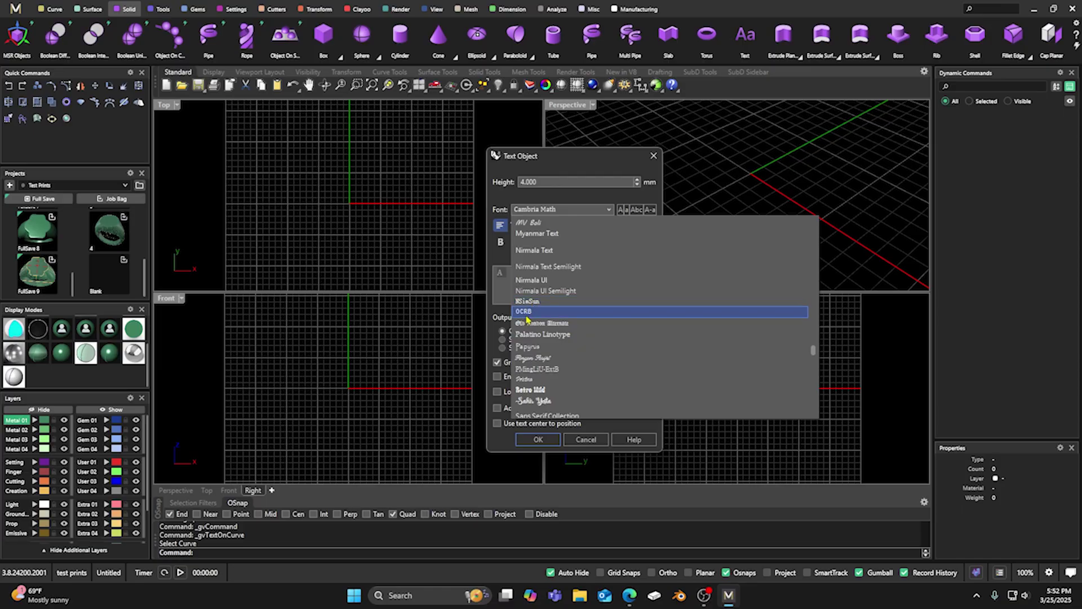
left_click(711, 180)
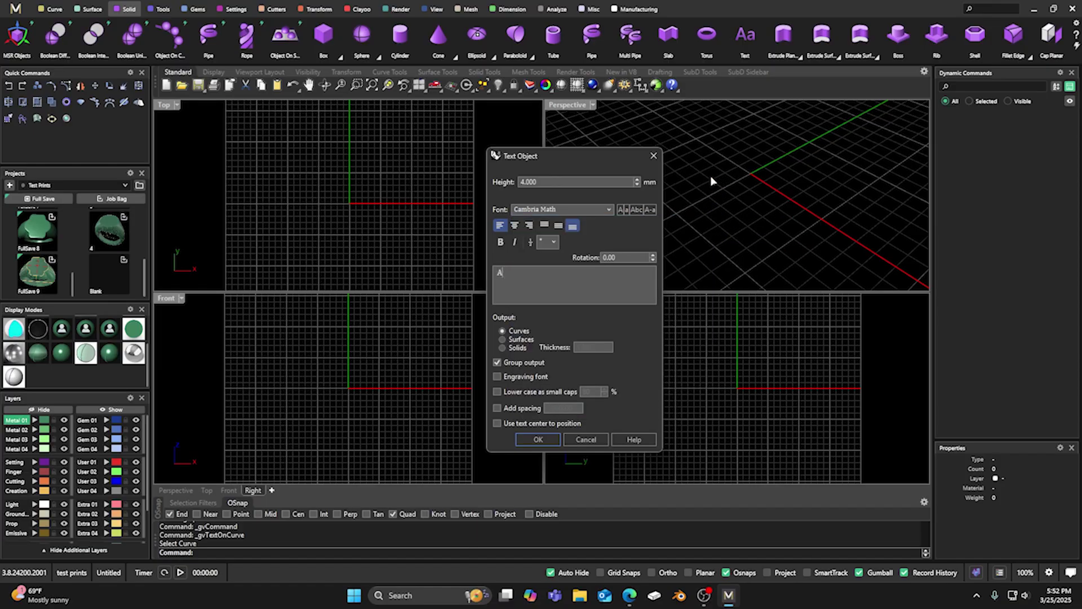
left_click(653, 157)
Return to the commercial-free Antique font list in the browser and download the Old Gate Lane NF font
key("alt+Tab")
left_click_drag(90, 122, 415, 93)
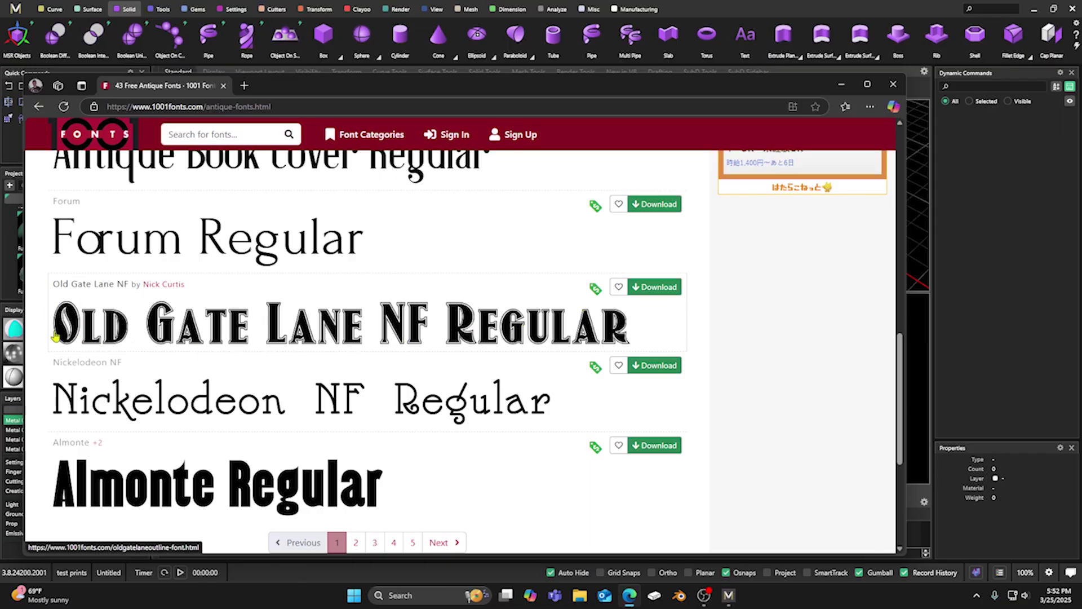
scroll(222, 350, "down", 1)
scroll(219, 350, "up", 1)
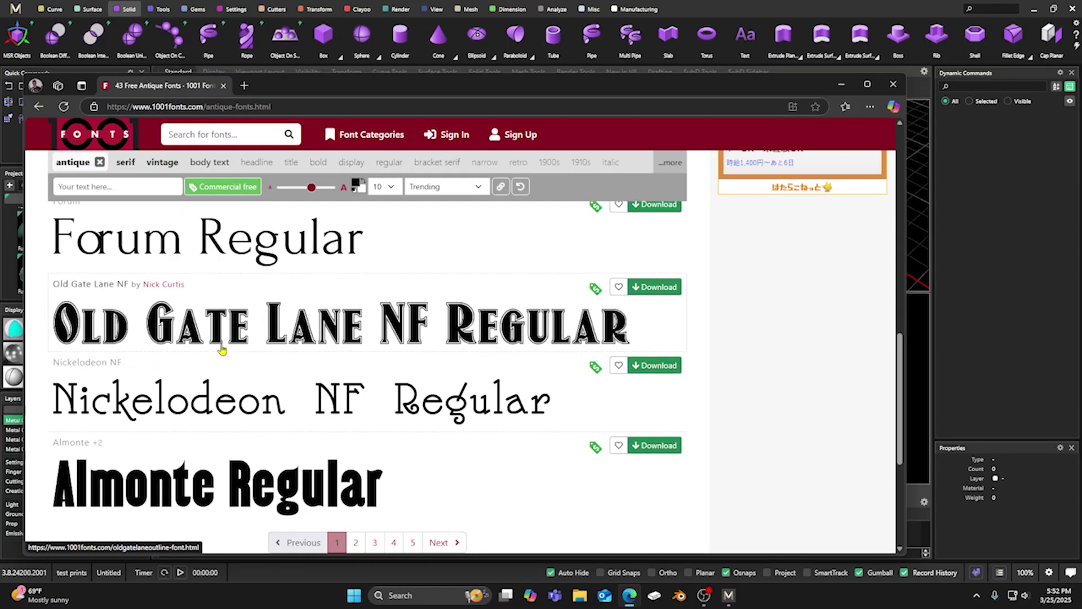
scroll(202, 352, "up", 4)
scroll(202, 353, "down", 3)
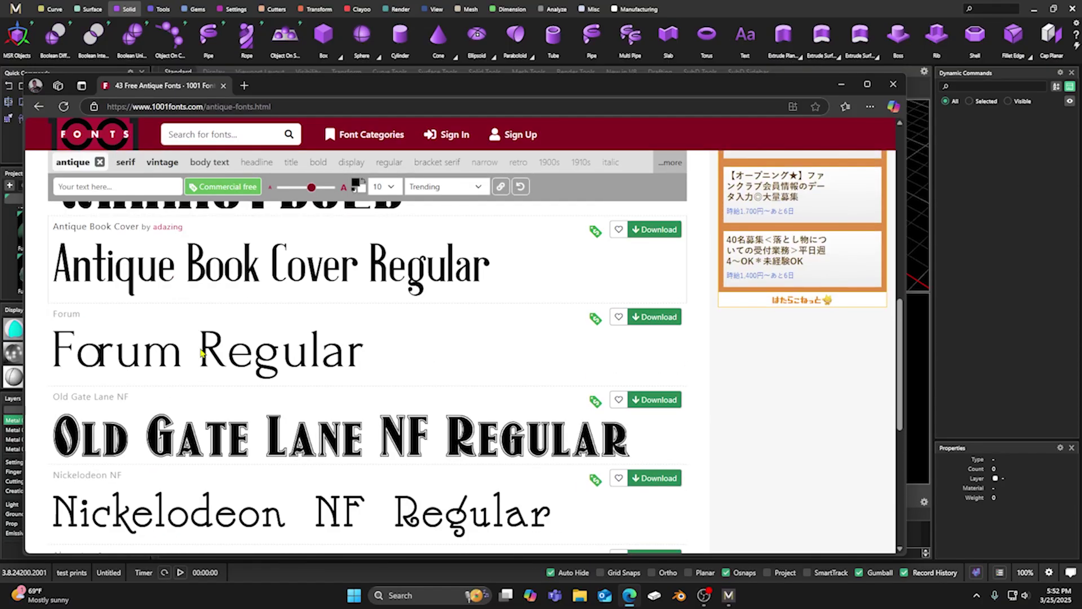
scroll(202, 353, "down", 1)
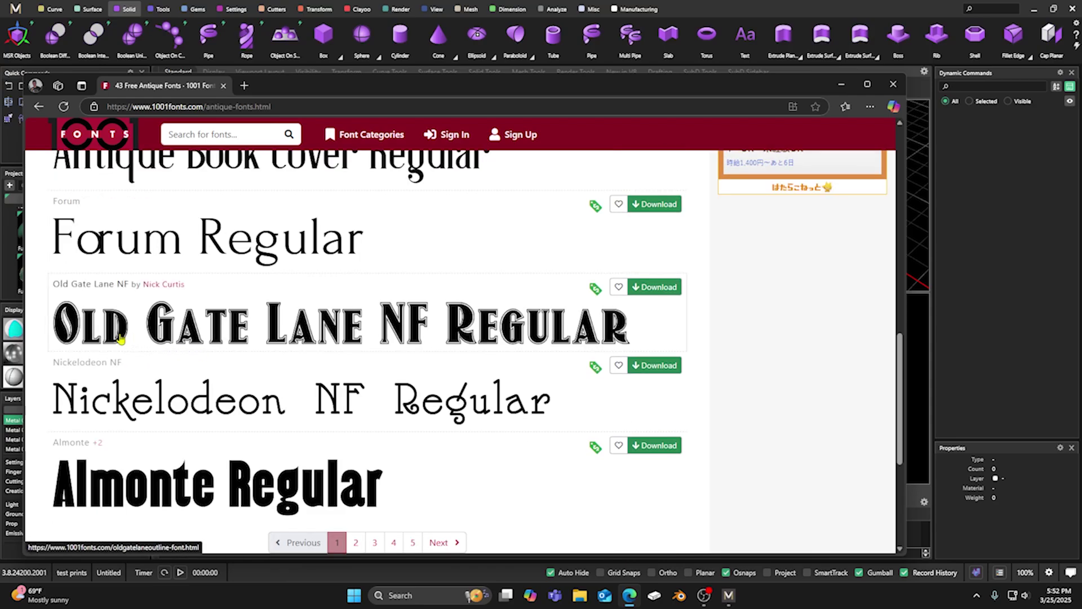
left_click(647, 288)
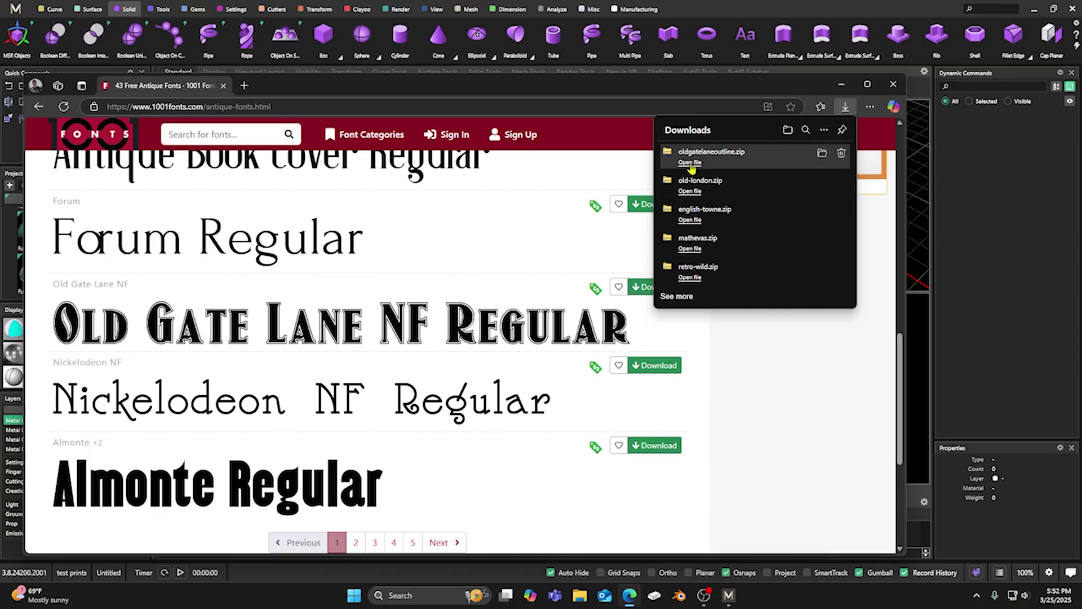
Open the downloaded oldgatelaneoutline.zip, install the TrueType version of OldGateLaneNF, and close the font preview and archive windows
left_click(689, 162)
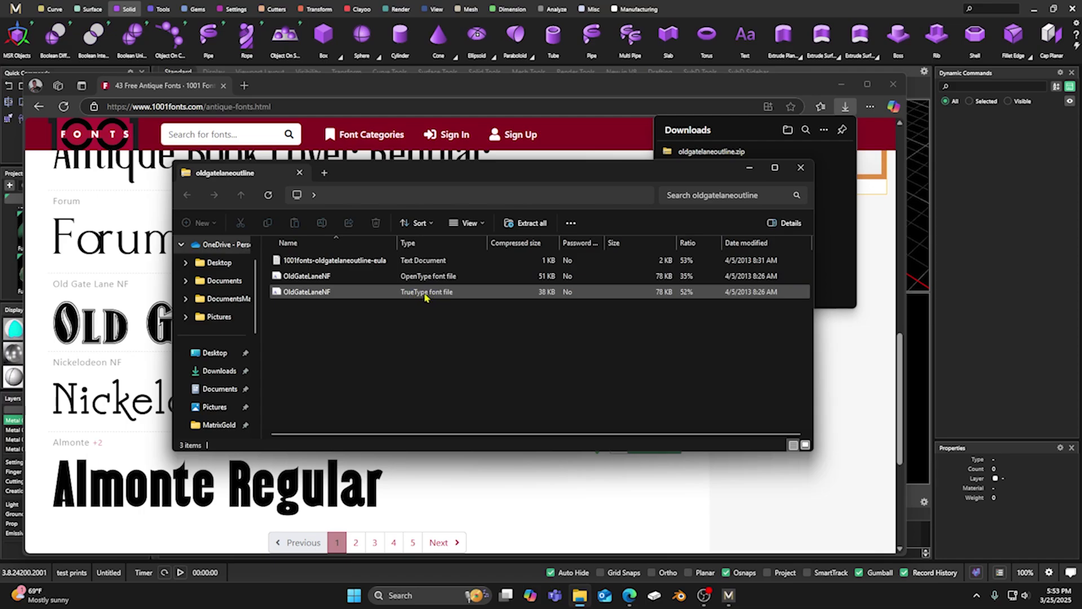
double_click(425, 293)
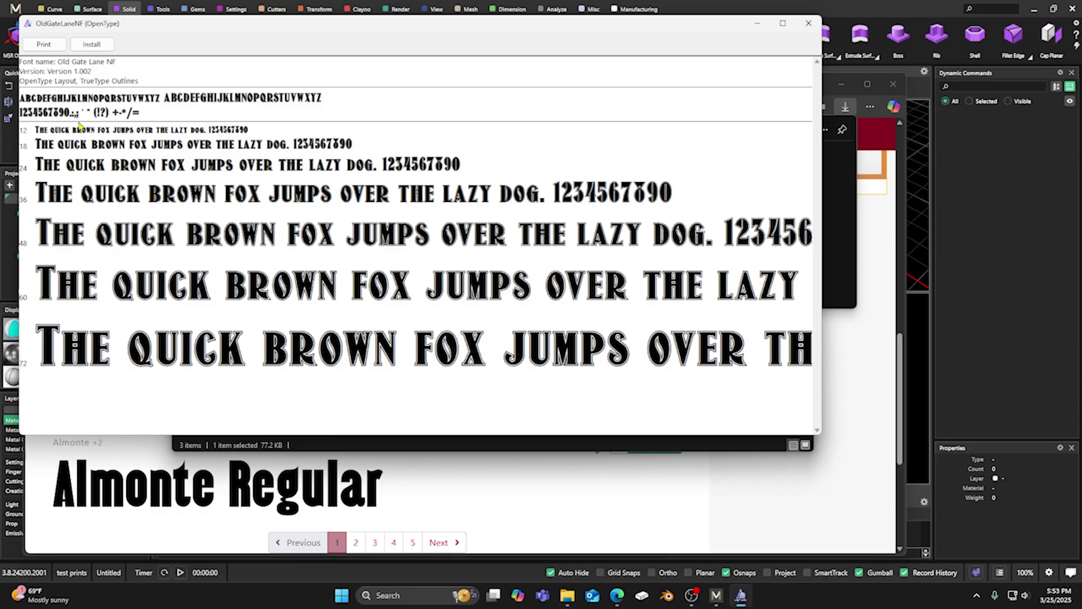
left_click(91, 45)
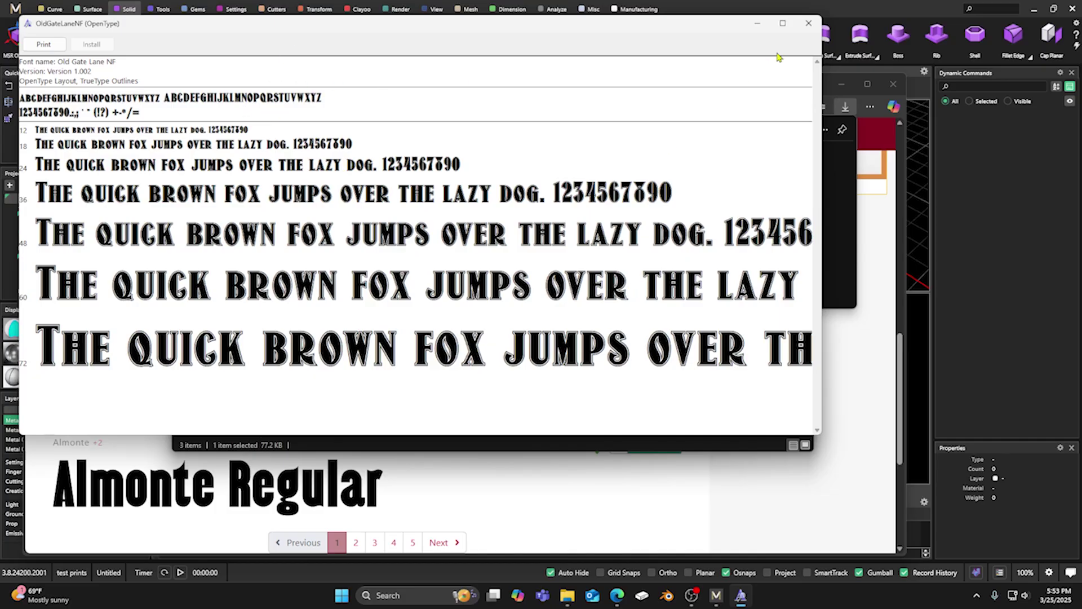
left_click(808, 23)
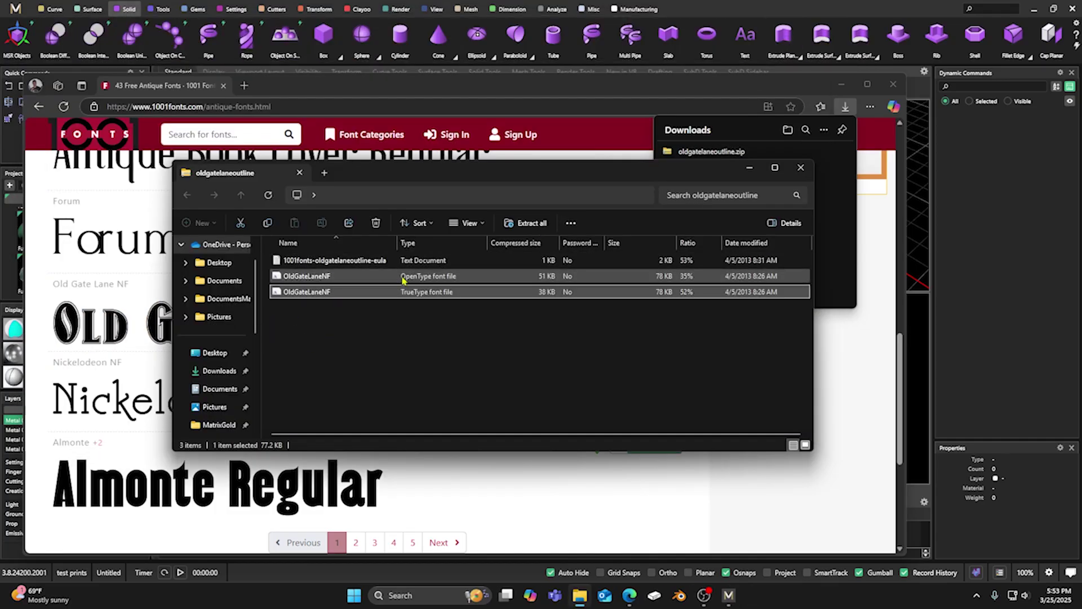
left_click(801, 169)
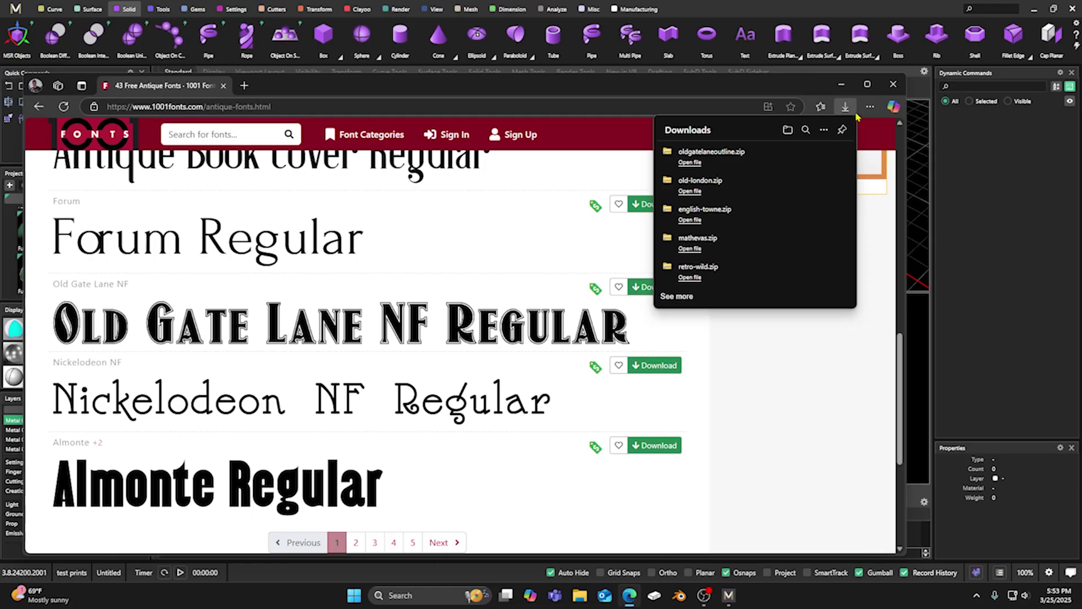
Move the browser out of the way and switch back to MatrixGold
left_click(666, 90)
key("super+Left")
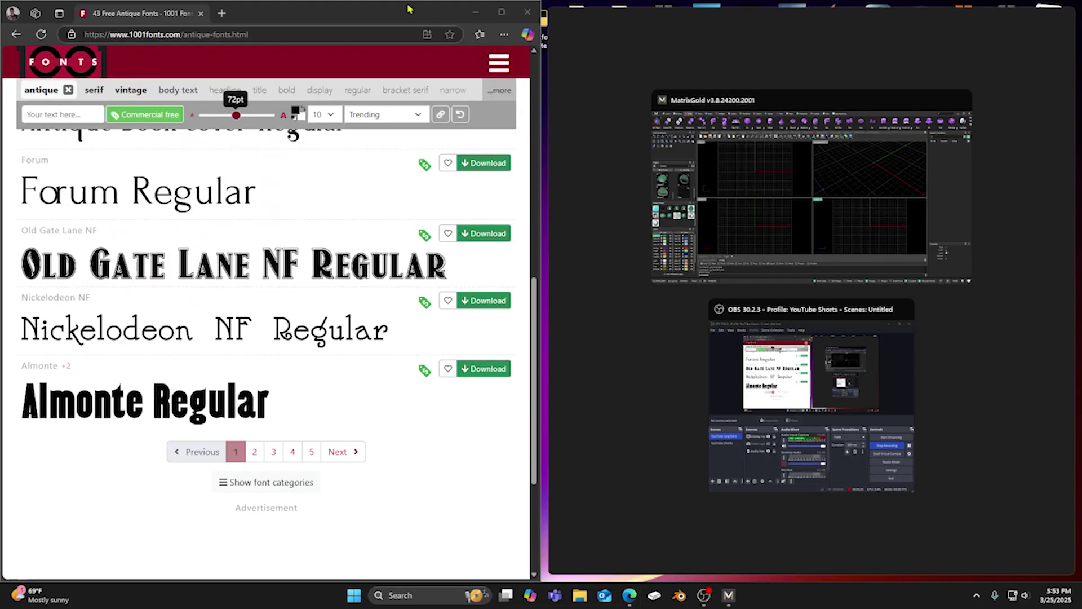
key("alt+Tab")
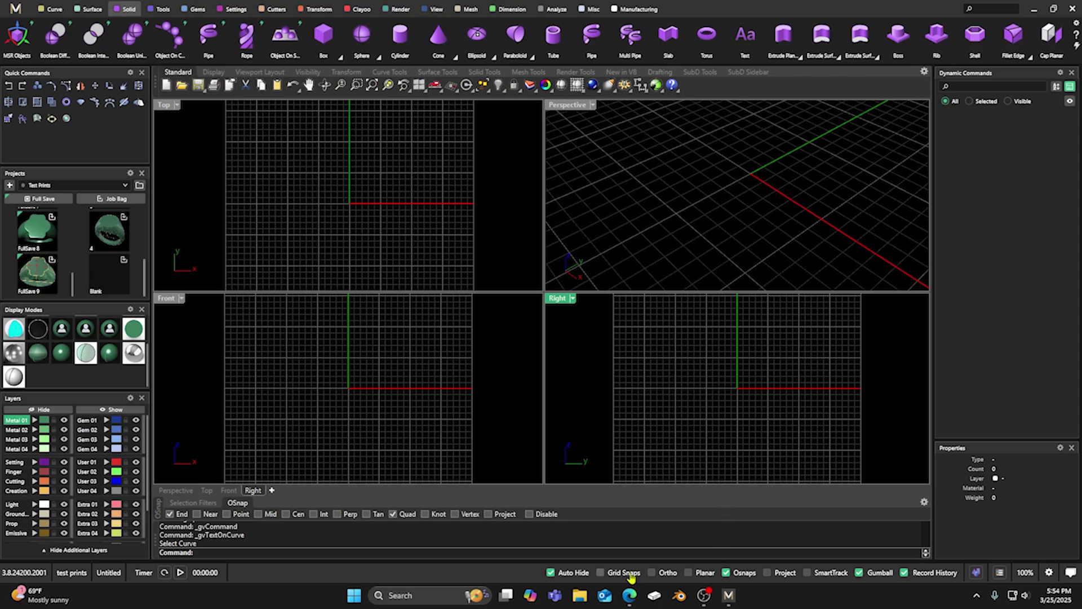
Open the Windows Fonts settings, browse the installed fonts and search them for "old"
left_click(401, 599)
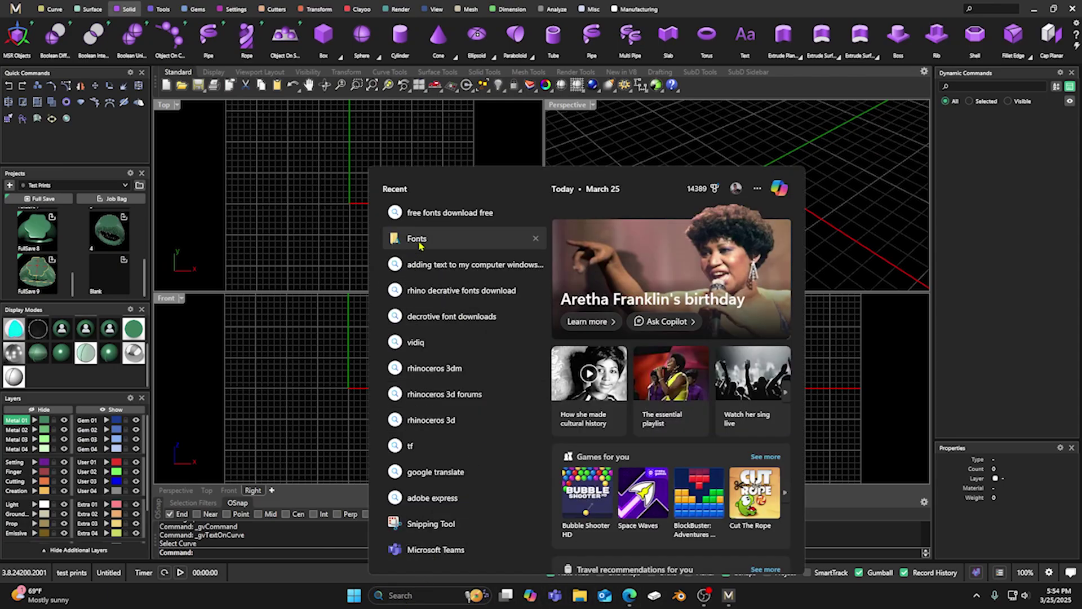
left_click(420, 239)
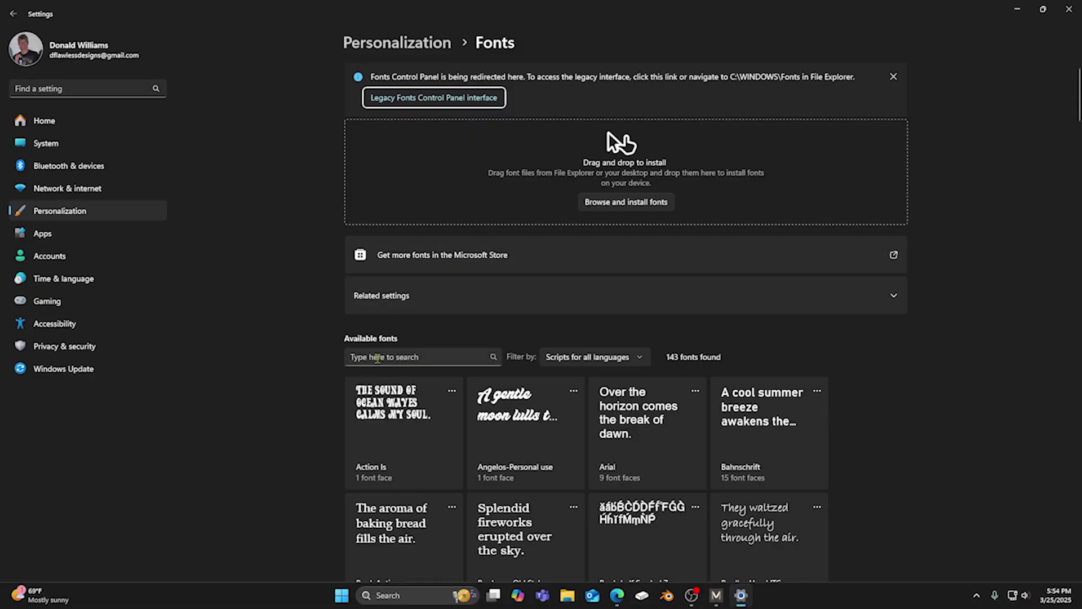
scroll(498, 452, "down", 20)
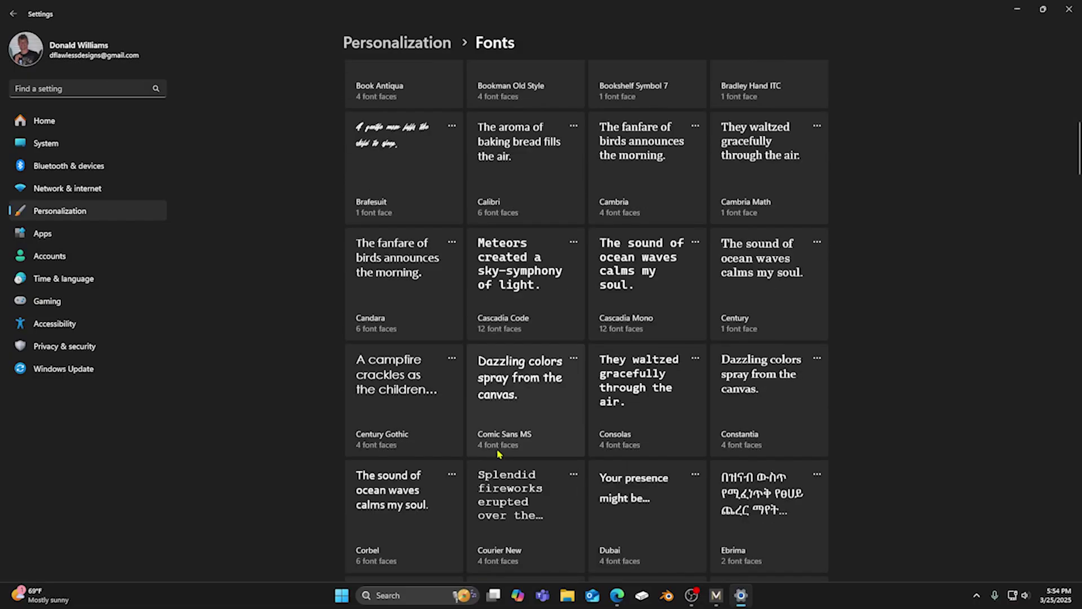
scroll(498, 452, "up", 20)
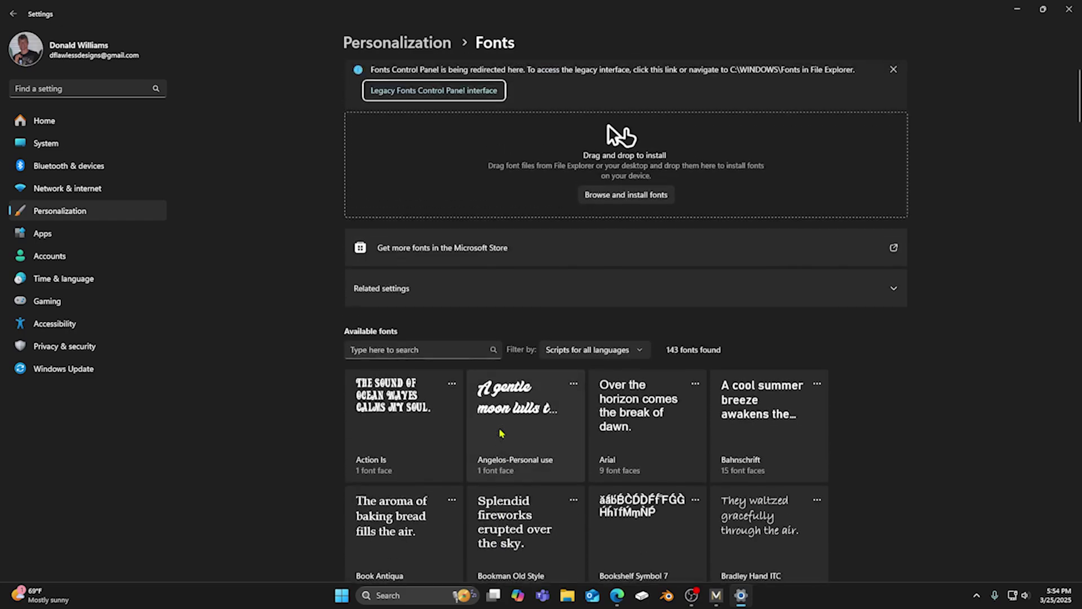
left_click(381, 356)
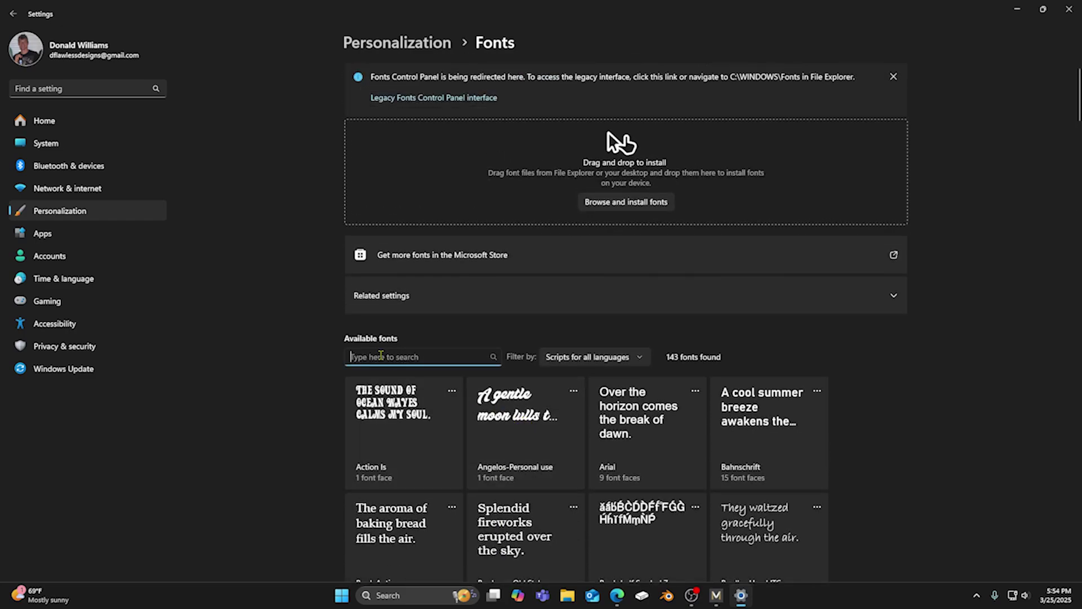
type("old")
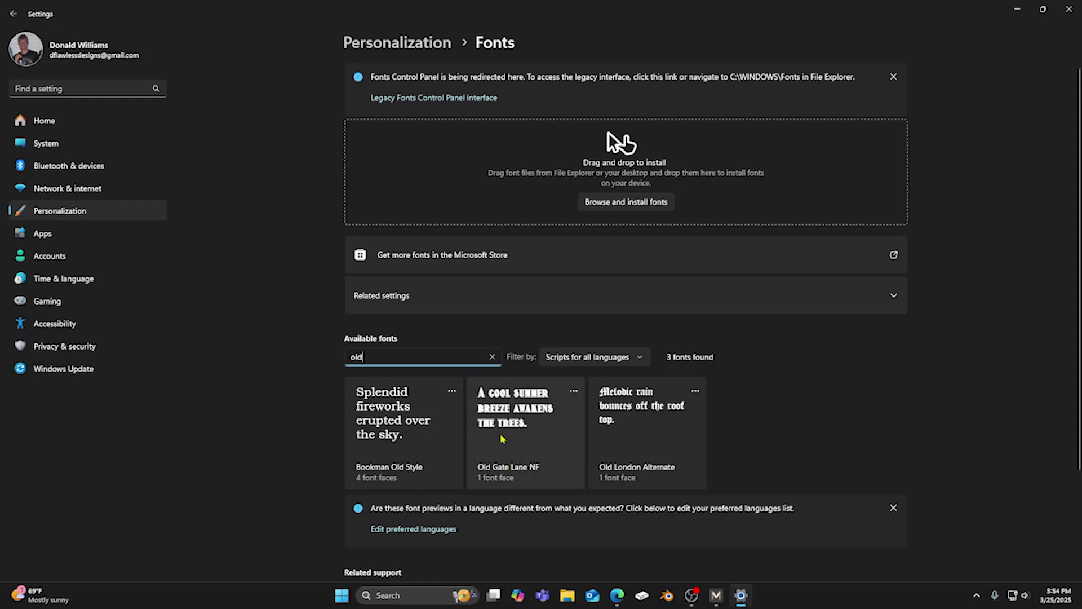
Check the uninstall option of the Old Gate Lane NF font without using it, and close the Fonts settings
left_click(574, 391)
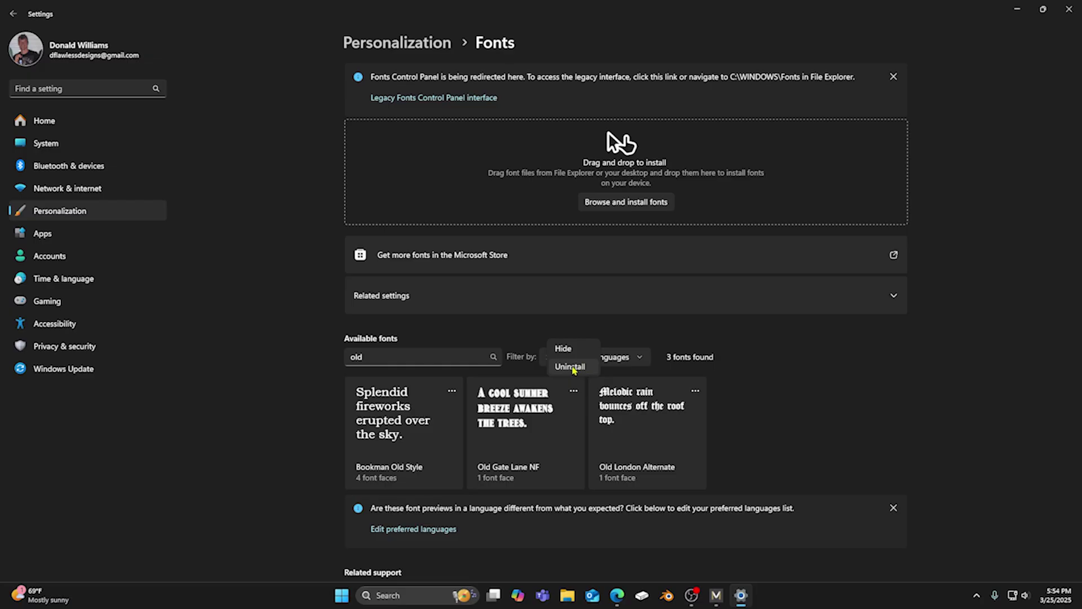
left_click(945, 275)
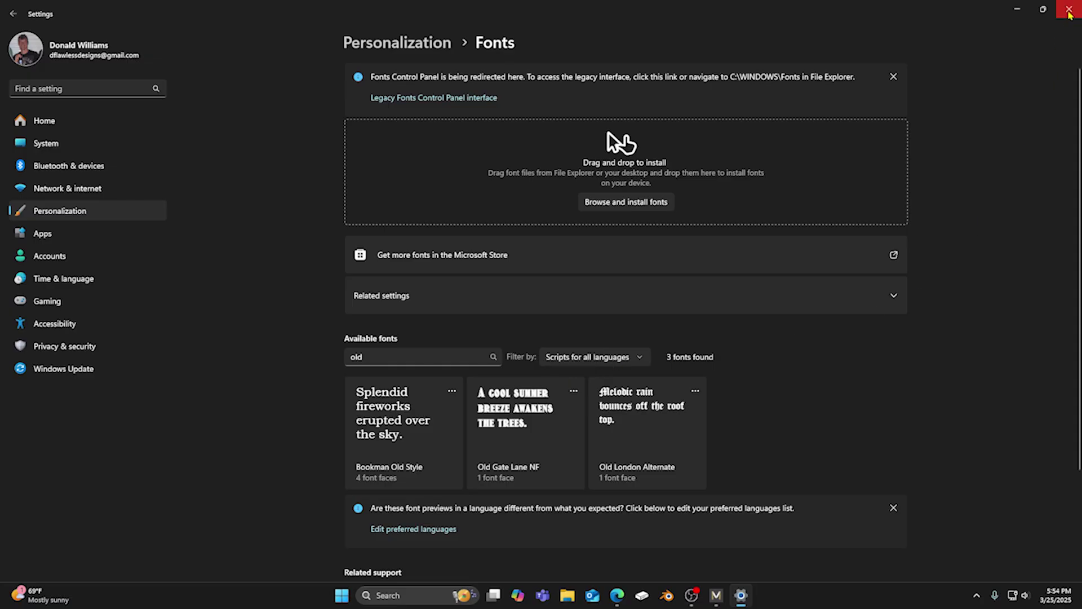
left_click(1069, 11)
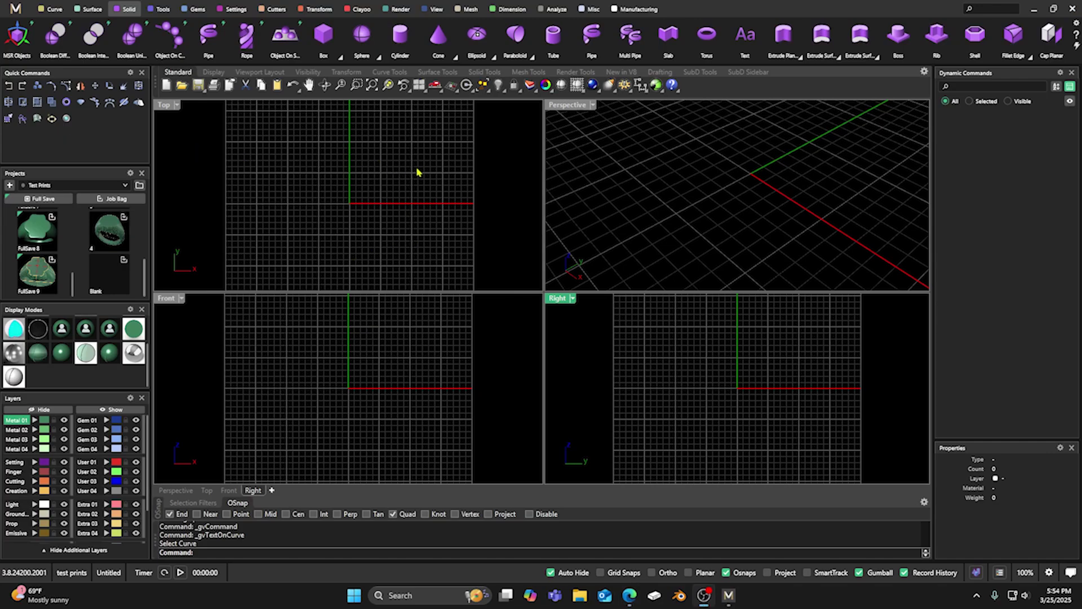
Look through the Text Object font list for Old Gate Lane NF and close the settings without placing text
left_click(741, 36)
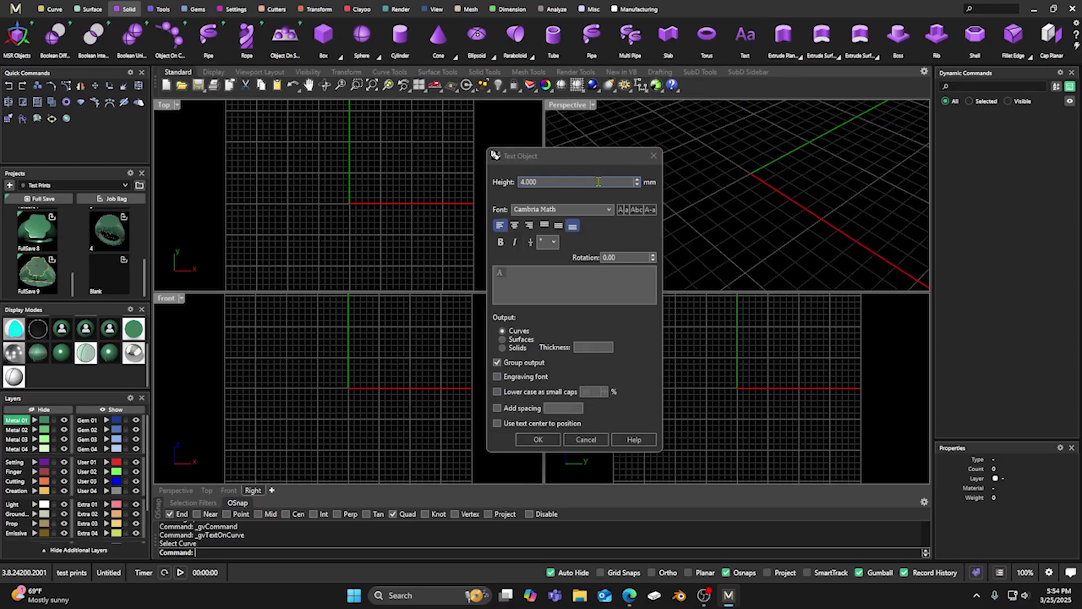
left_click(608, 211)
scroll(554, 310, "down", 15)
scroll(554, 313, "down", 8)
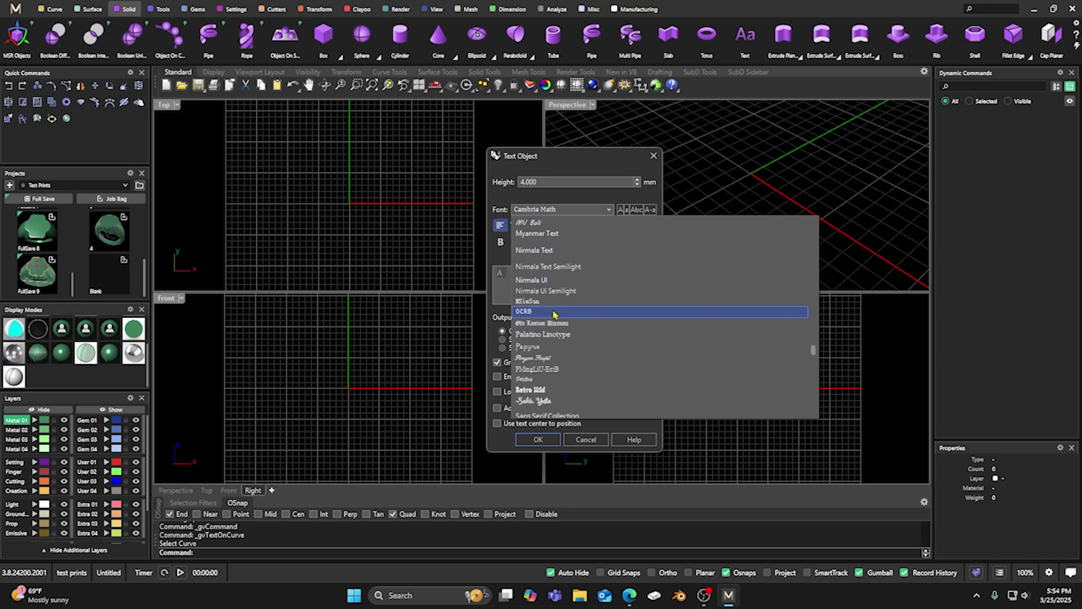
scroll(552, 345, "down", 1)
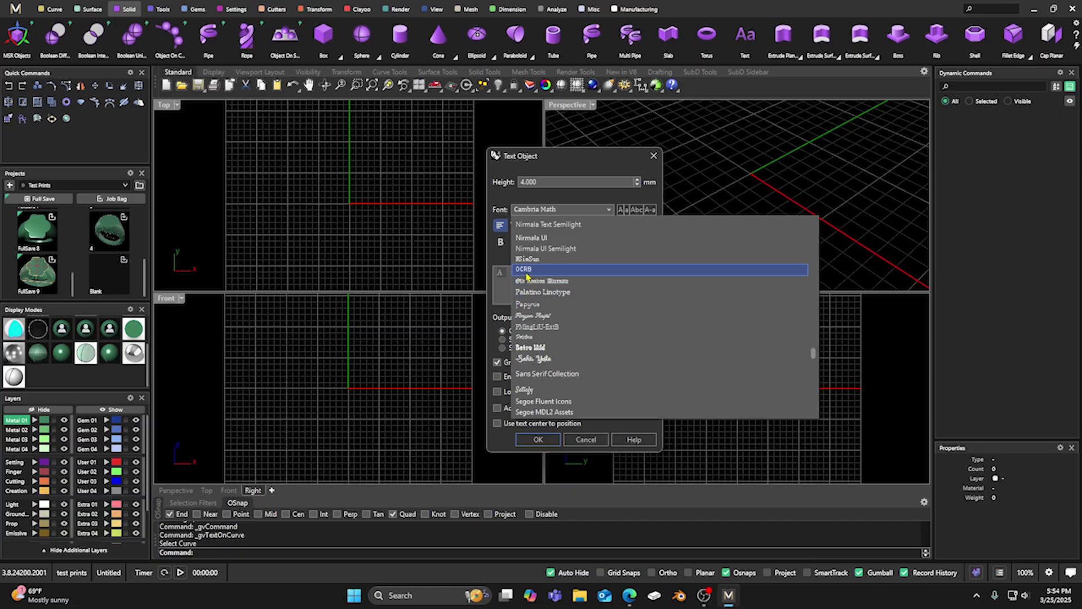
left_click(704, 151)
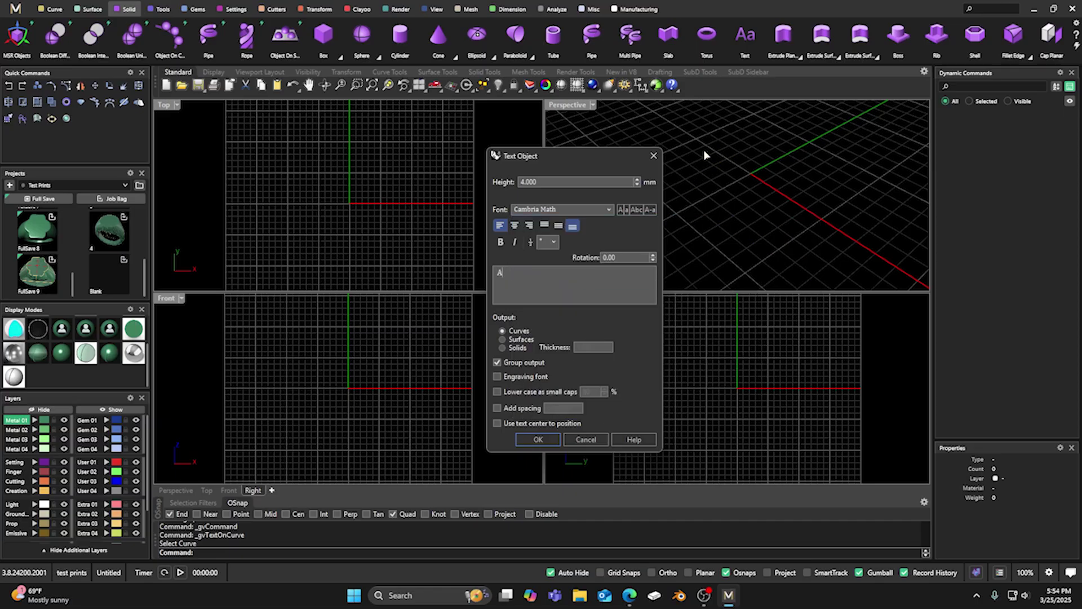
left_click(653, 156)
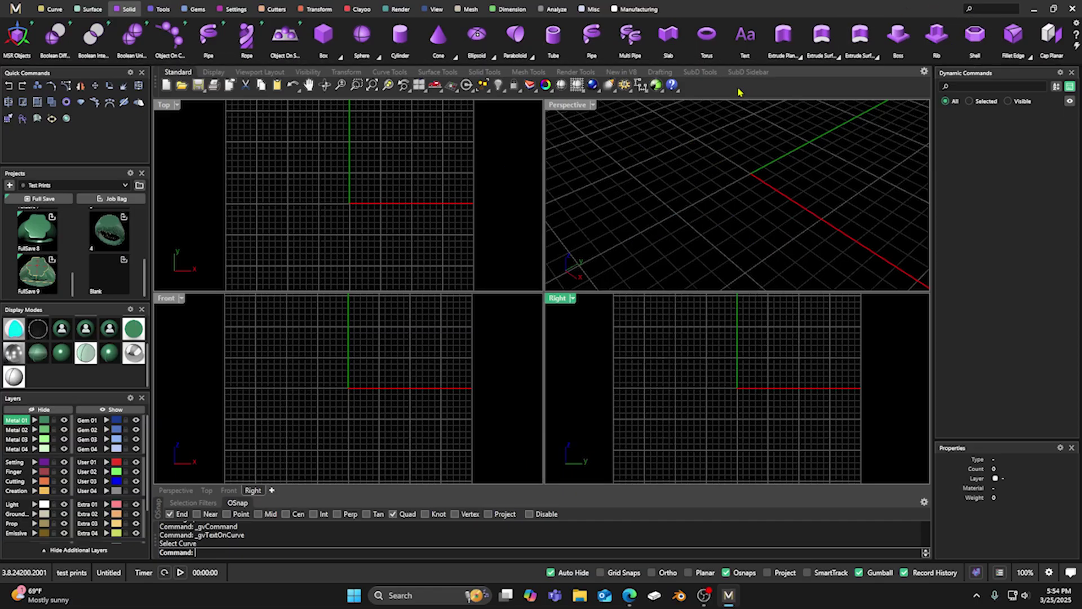
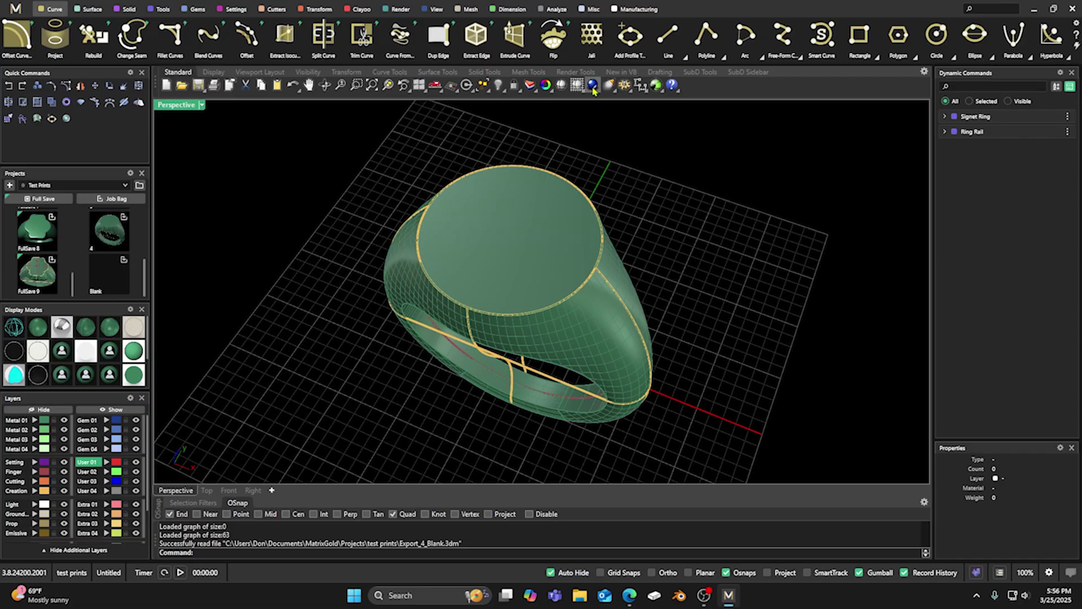
Draw a 12 mm straight line across the signet ring's round top face between its opposite quadrant points
left_click(666, 40)
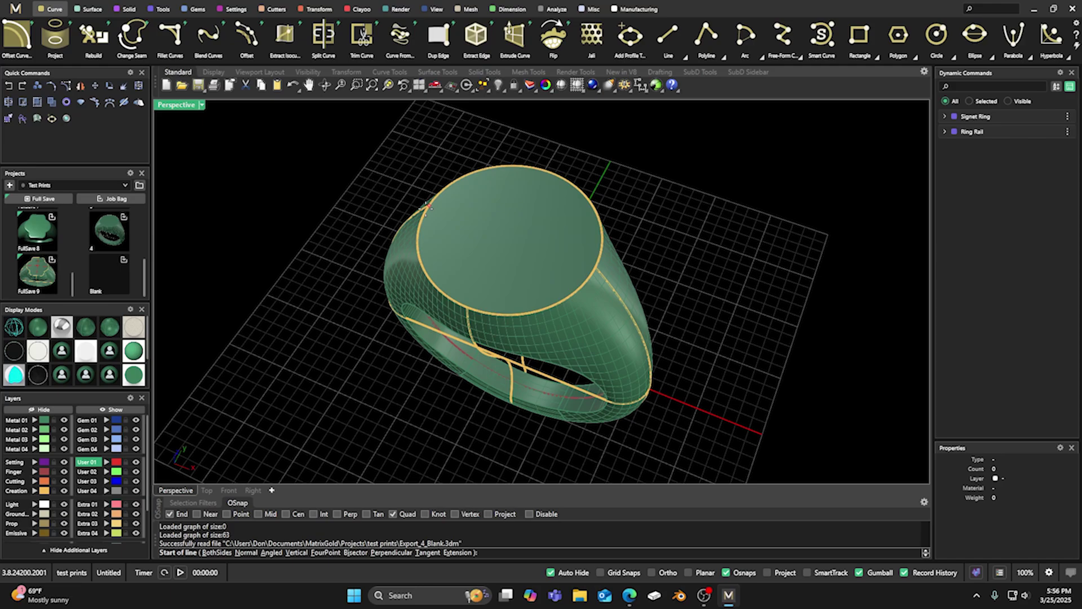
left_click(428, 205)
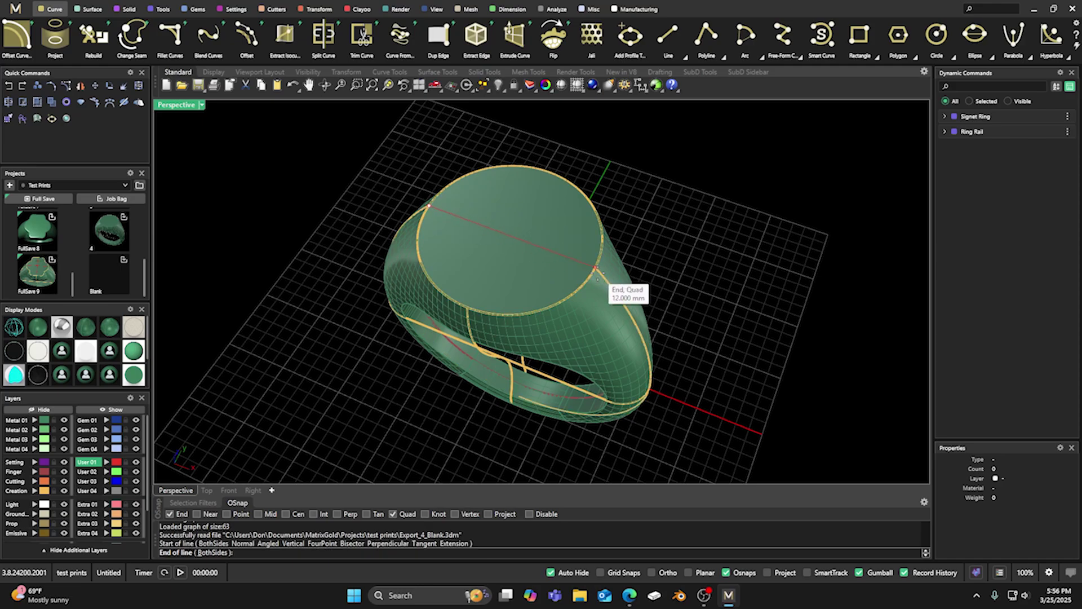
left_click(596, 270)
Apply Text On Curve to the line across the signet face, keeping the default MatrixGold text
right_click_drag(462, 242, 520, 257)
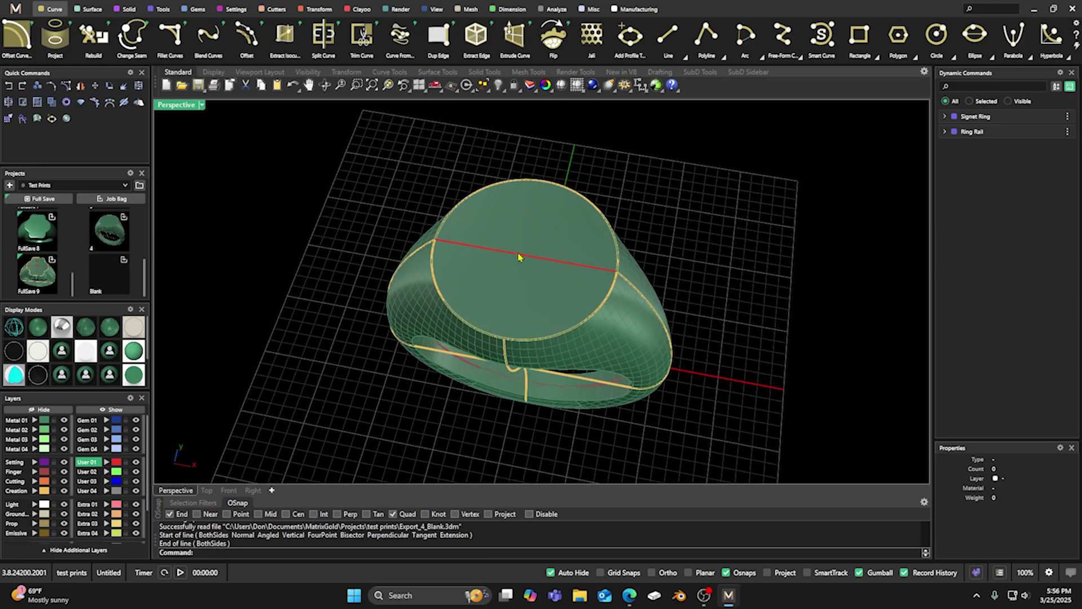
left_click(518, 259)
left_click(545, 285)
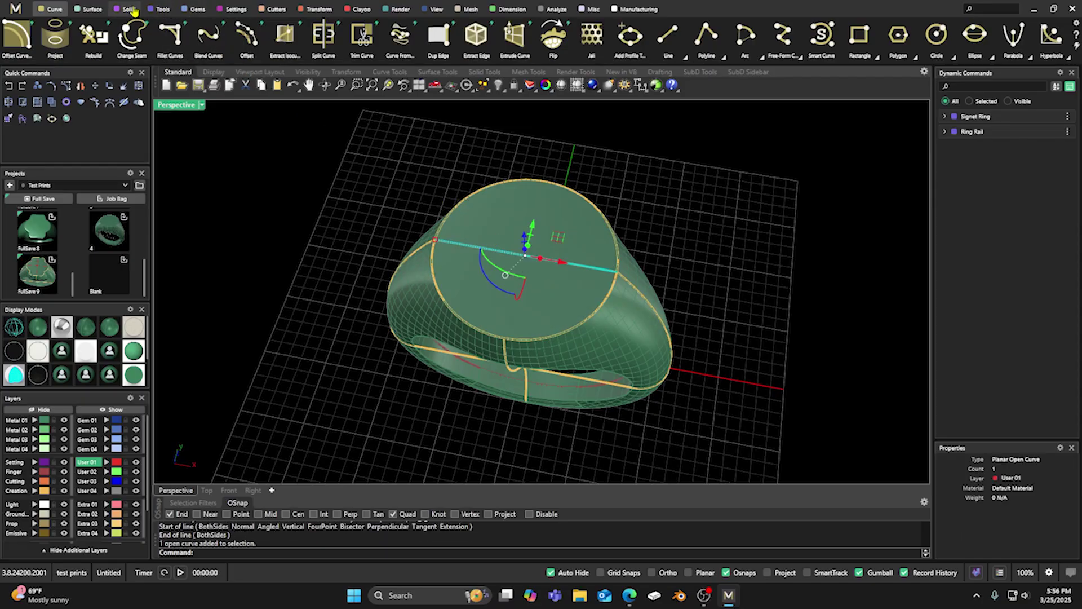
left_click(162, 9)
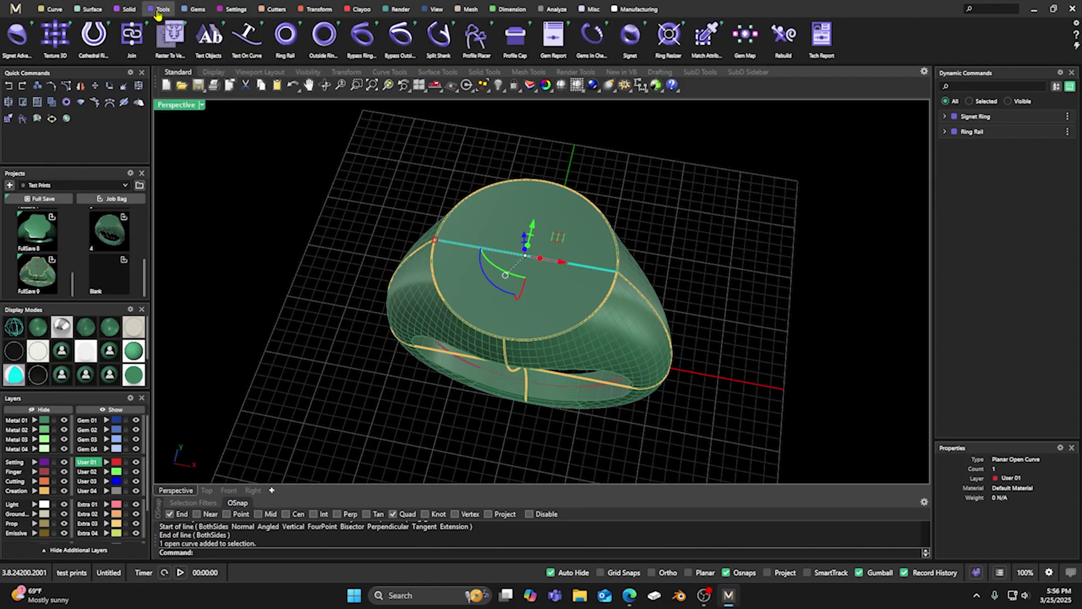
left_click(245, 38)
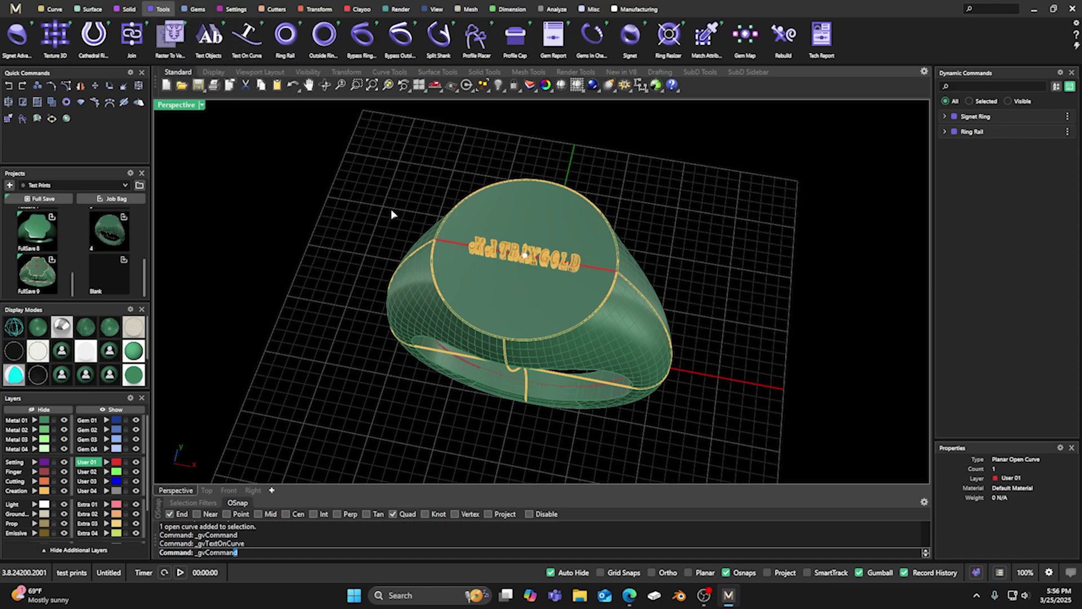
scroll(503, 261, "up", 5)
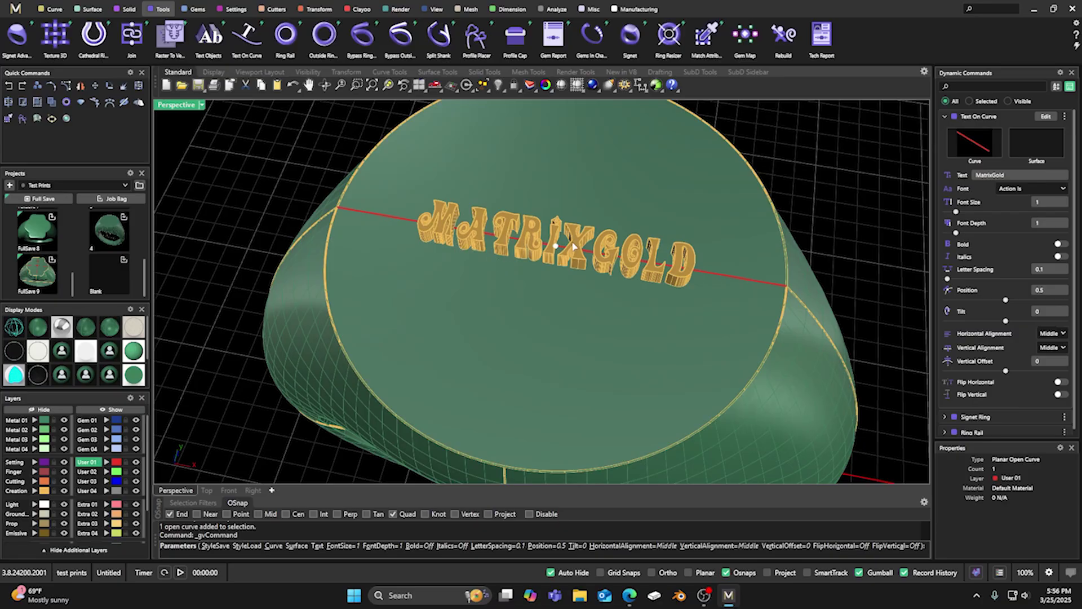
scroll(476, 209, "down", 4)
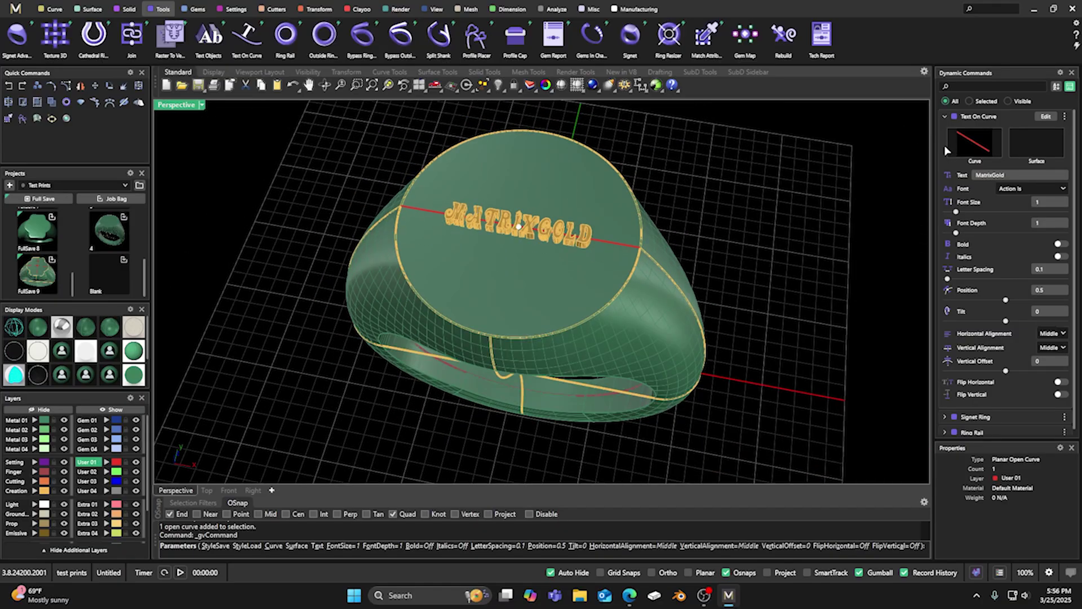
Change the text on the signet face to the letter A and set its font to Old Gate Lane NF
left_click(1002, 179)
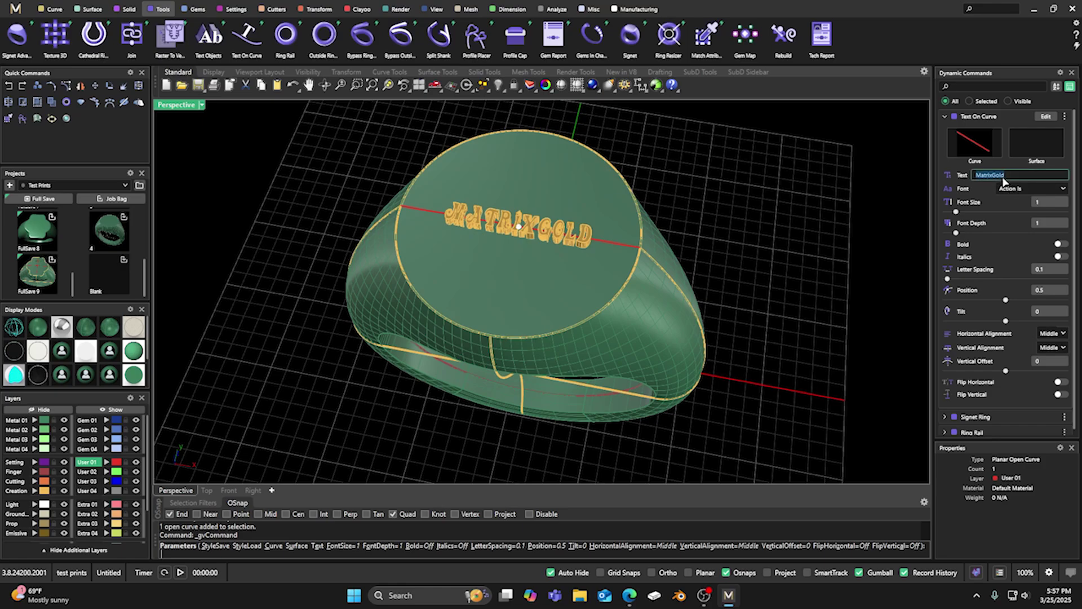
type("A")
left_click(1018, 189)
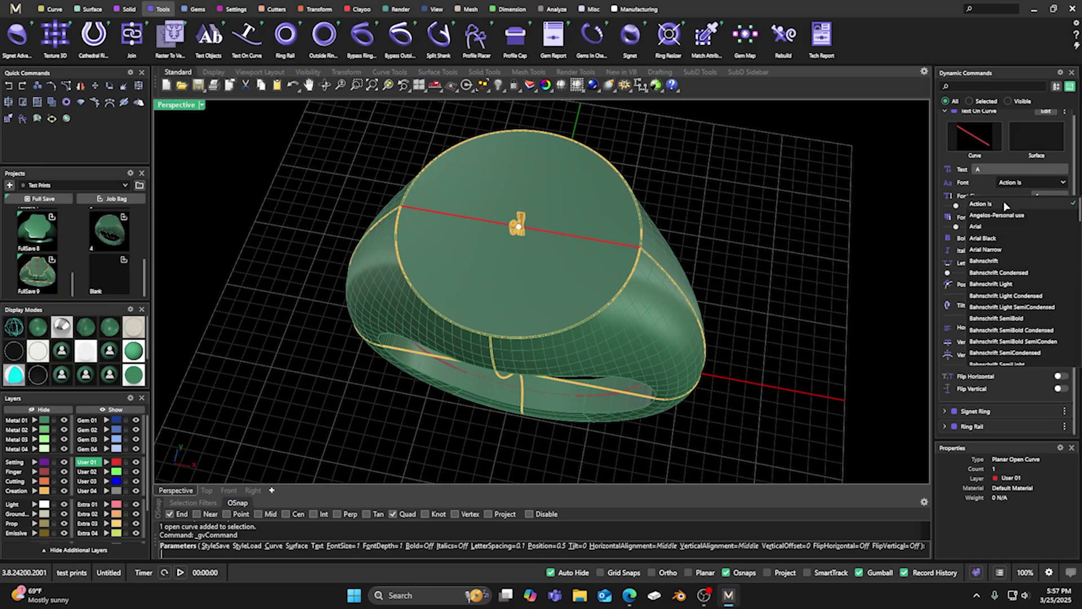
scroll(992, 228, "down", 2)
scroll(991, 230, "down", 10)
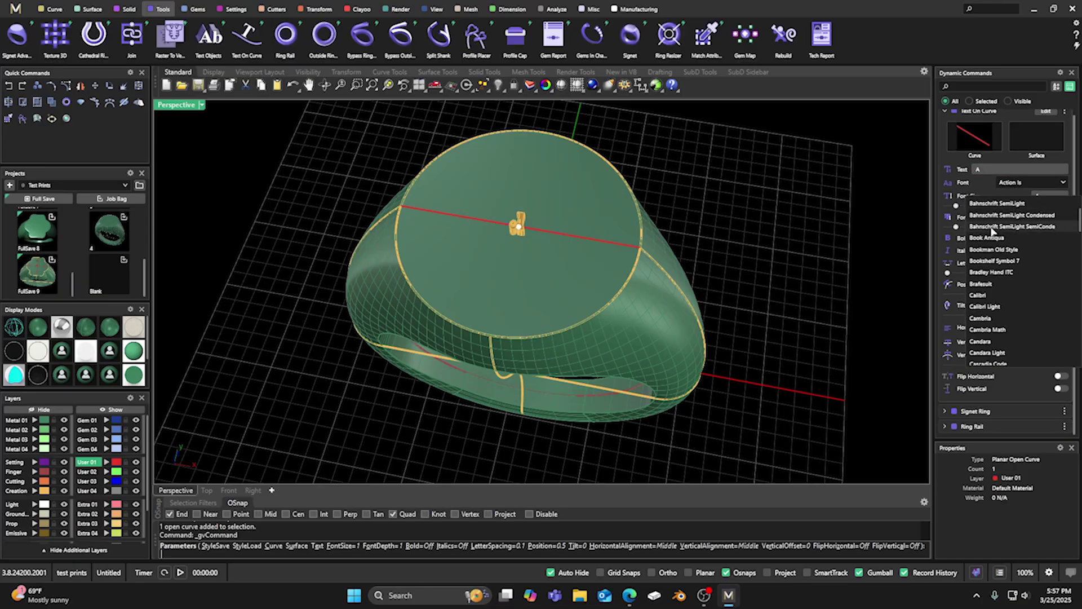
scroll(991, 230, "down", 10)
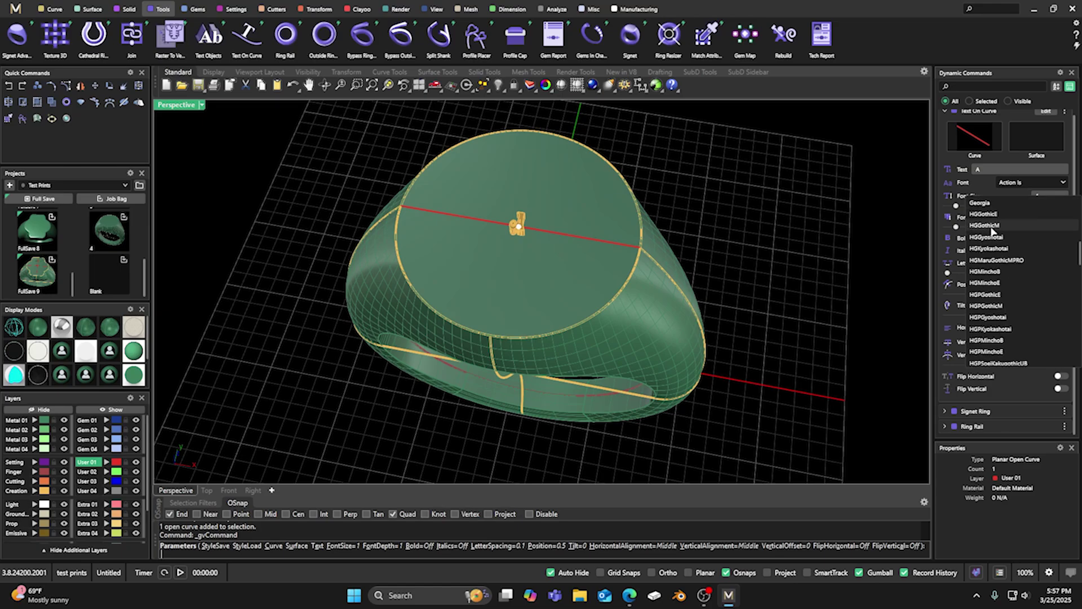
scroll(992, 230, "down", 10)
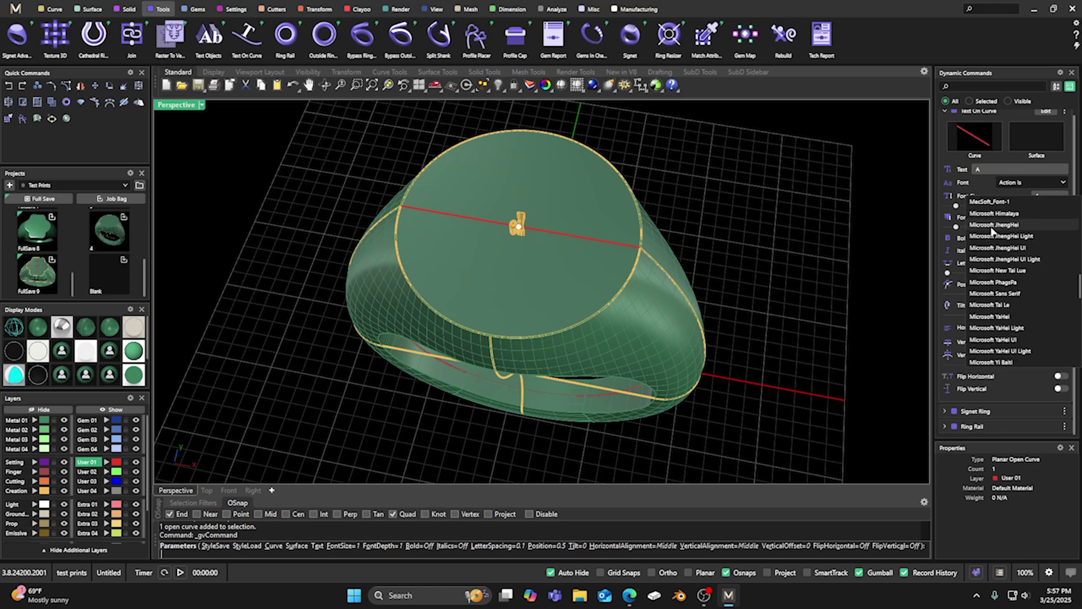
scroll(983, 290, "down", 1)
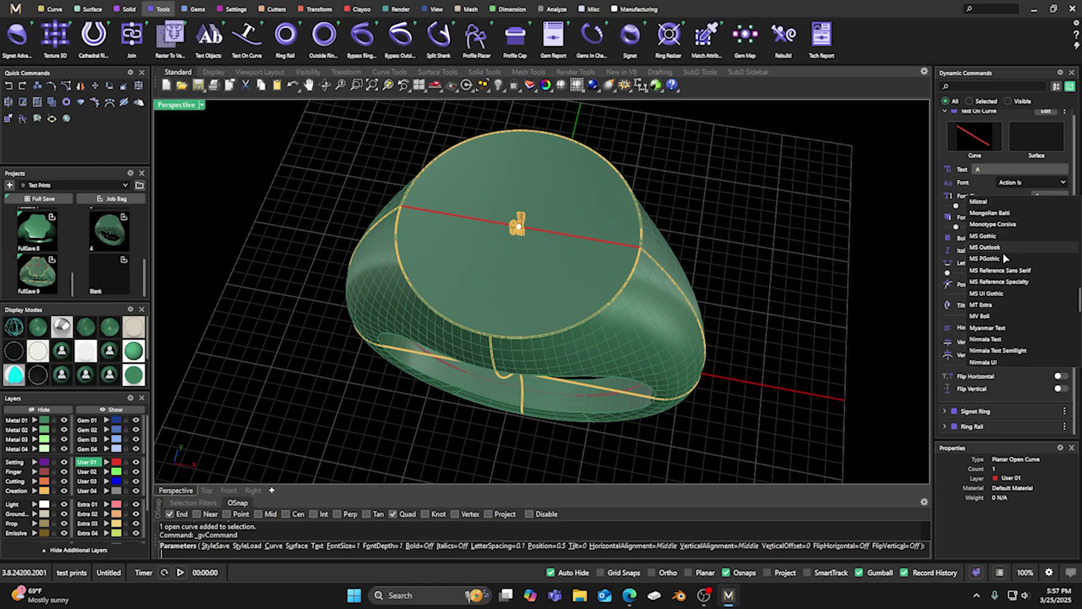
scroll(983, 299, "down", 3)
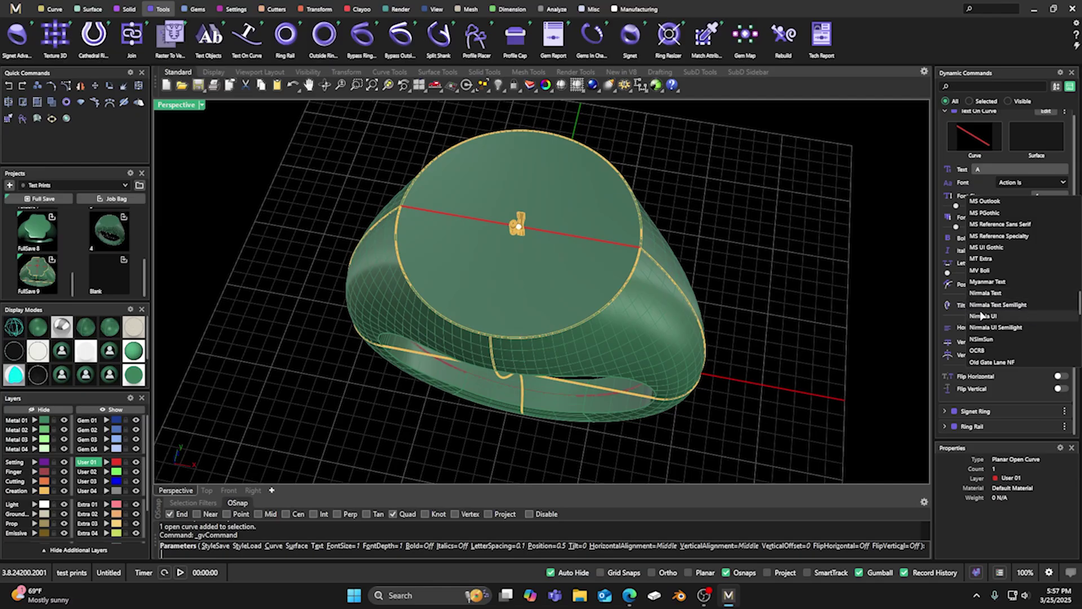
left_click(991, 339)
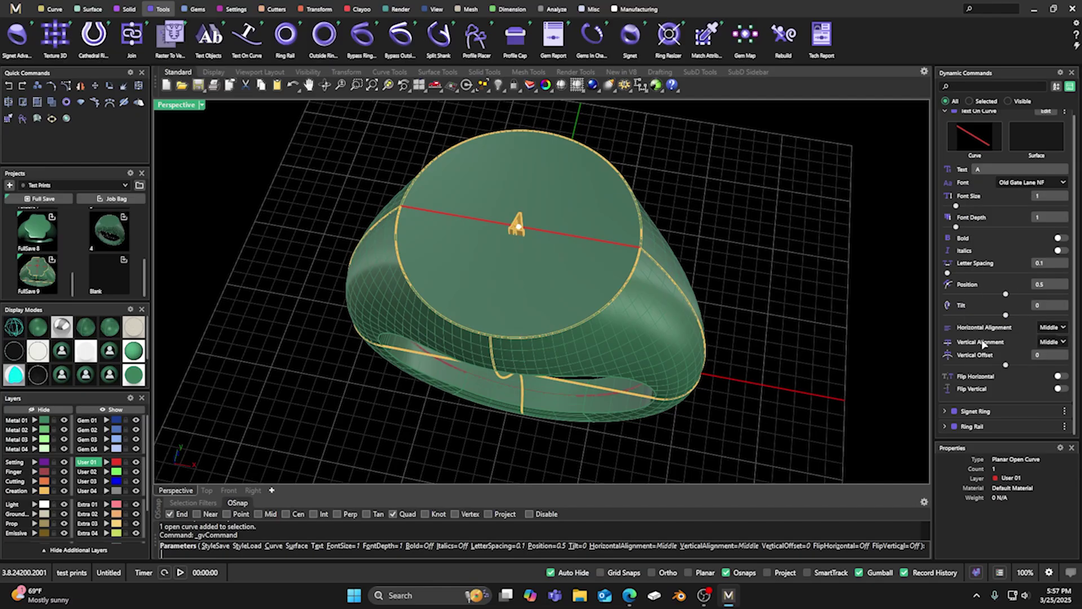
scroll(994, 231, "up", 1)
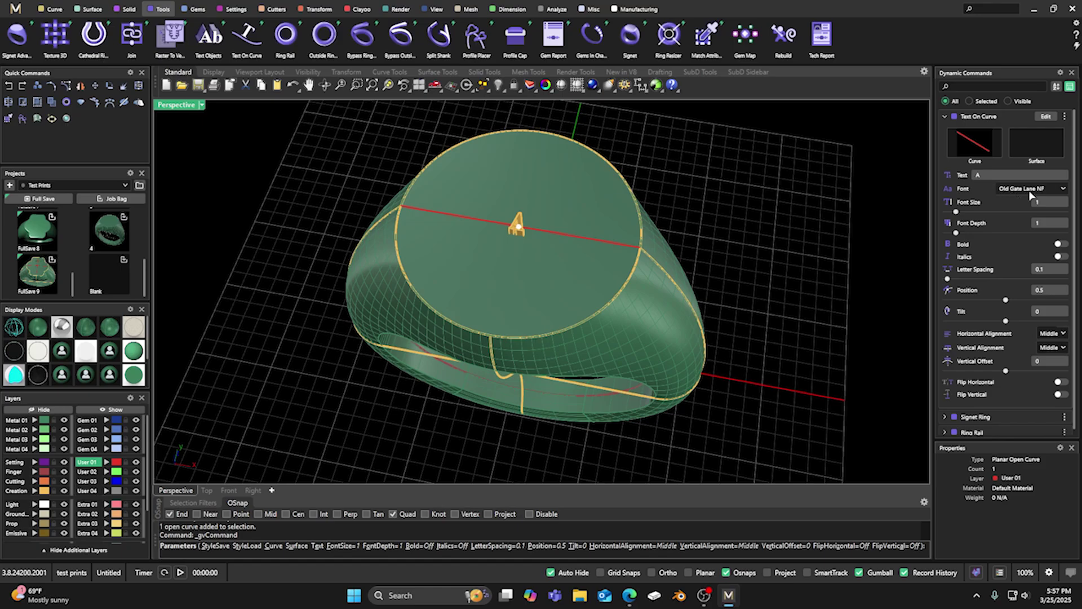
Enlarge the letter A to font size 8.6 and finish the Text On Curve command
left_click_drag(955, 211, 1049, 220)
scroll(998, 219, "down", 1)
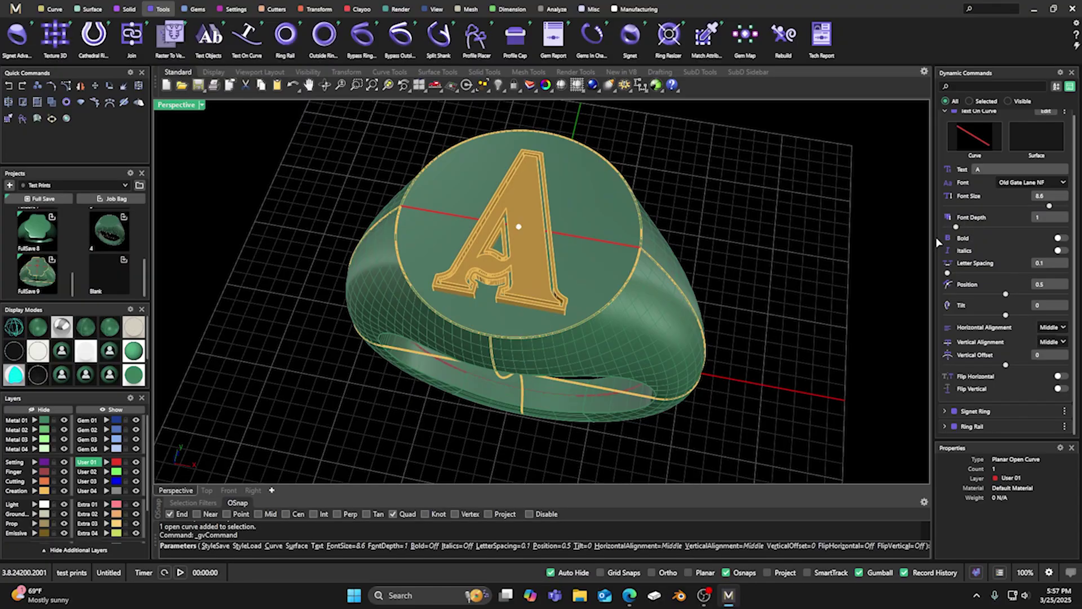
right_click_drag(567, 280, 594, 139)
right_click(594, 138)
scroll(526, 197, "up", 4)
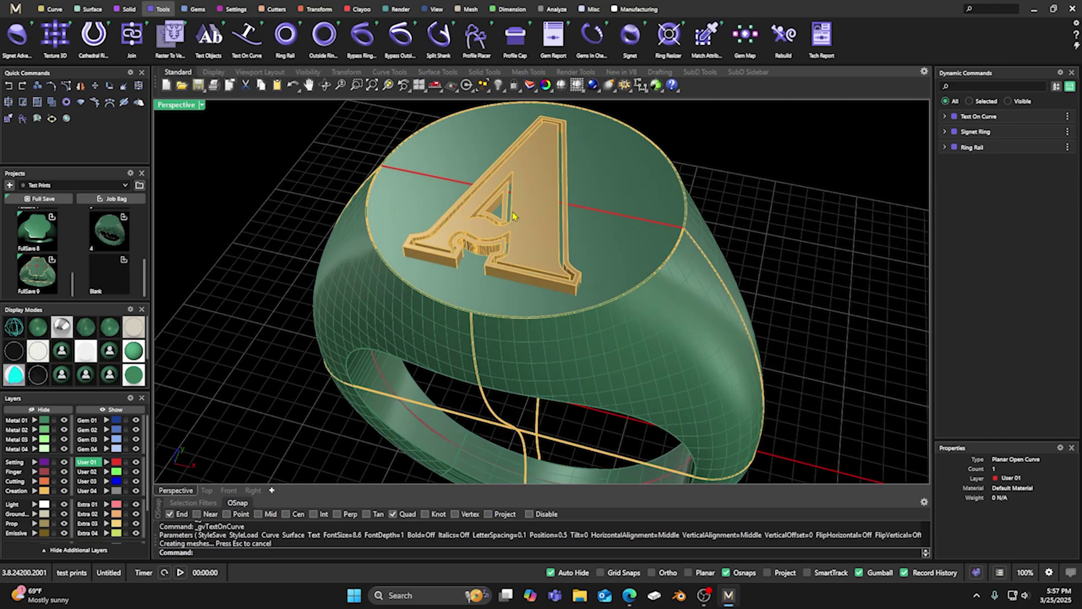
Move the letter A solid on the signet face to the Cutting layer and deselect it
left_click(537, 199)
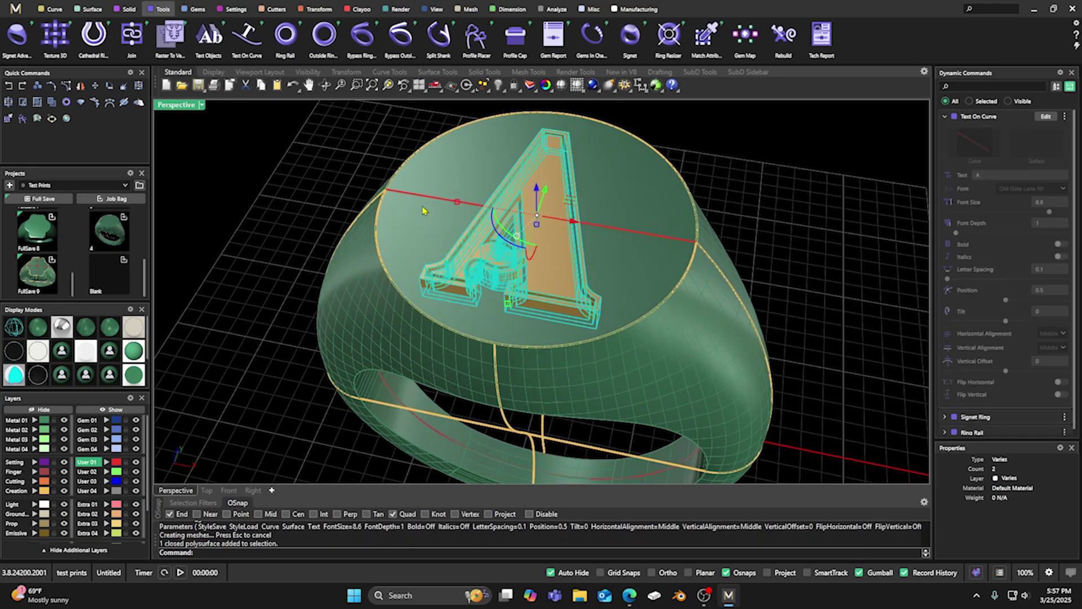
left_click(34, 481)
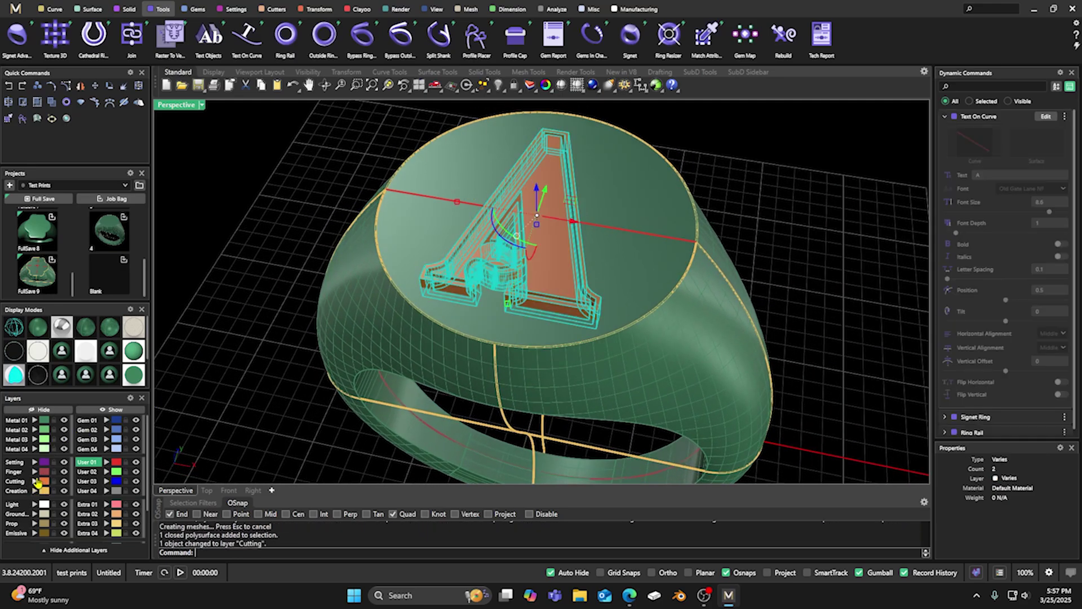
left_click(285, 237)
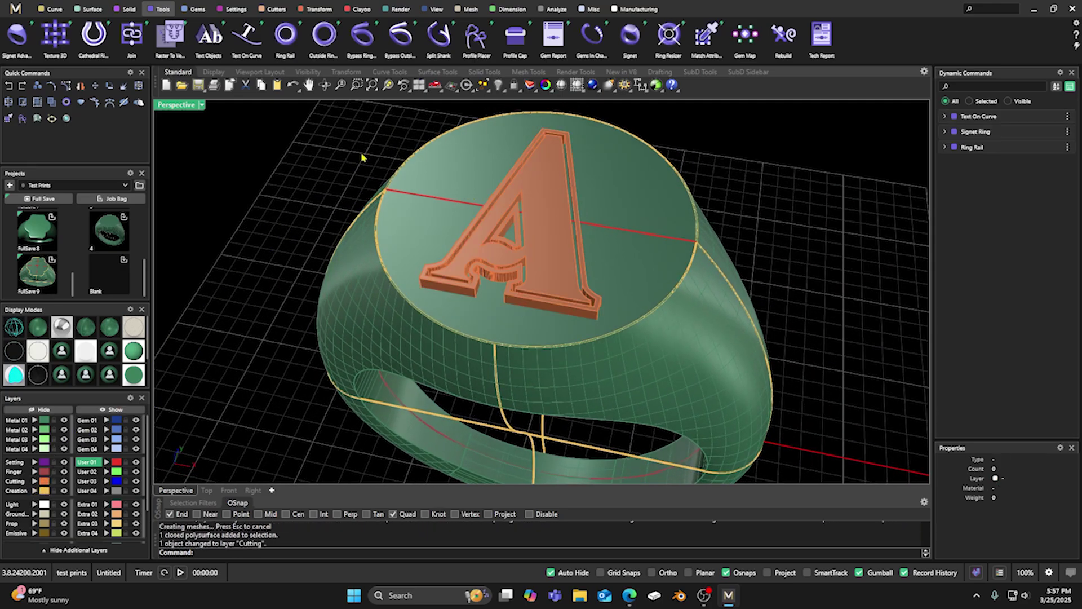
Subtract the letter A from the signet ring body with a Boolean Difference
left_click(124, 9)
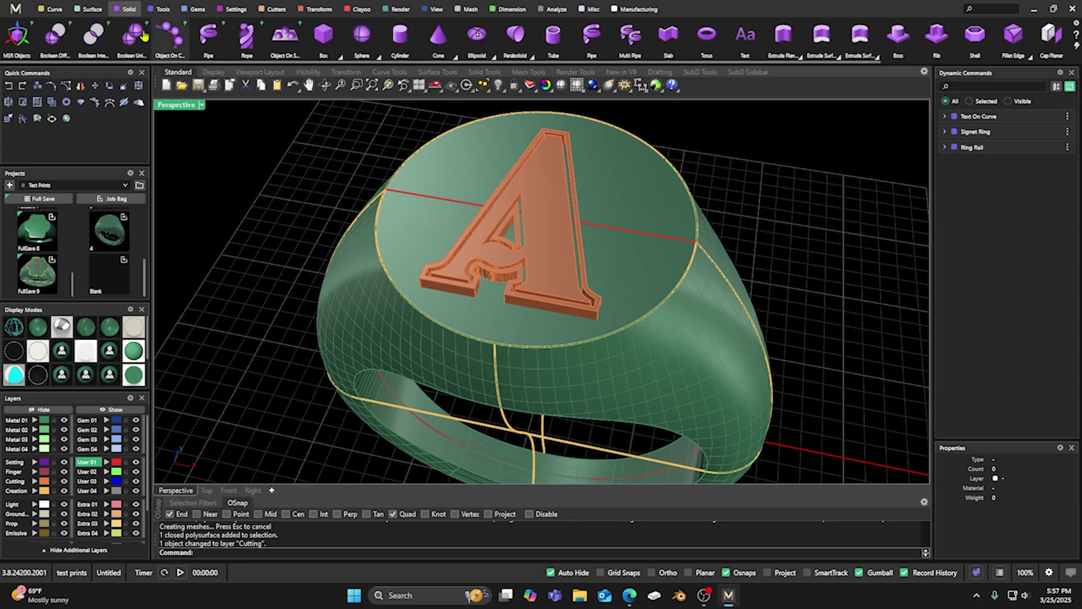
left_click(55, 35)
left_click(458, 170)
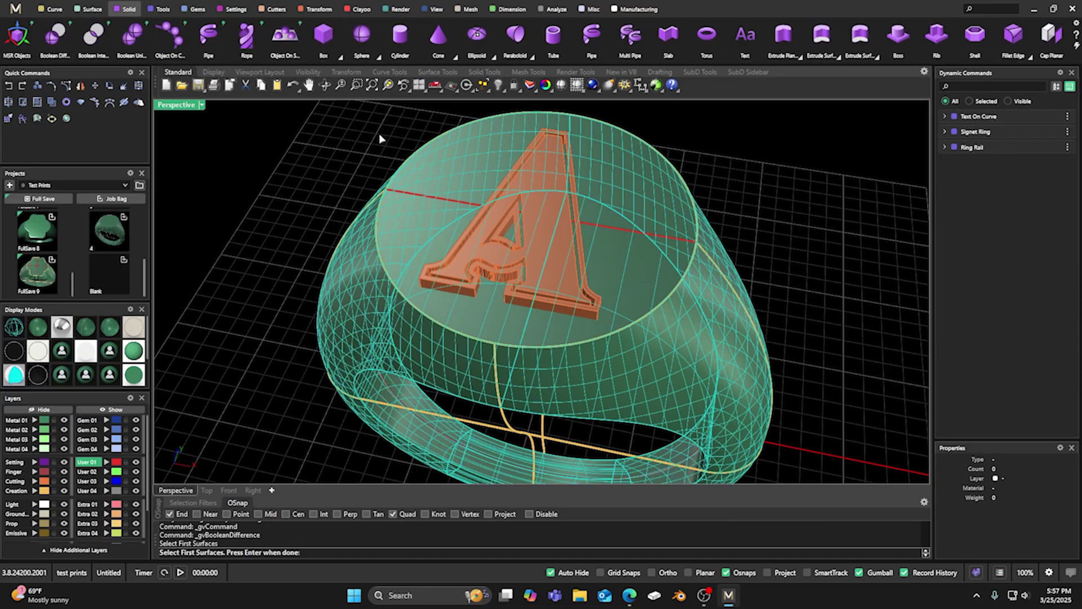
key("Return")
left_click(537, 164)
key("Return")
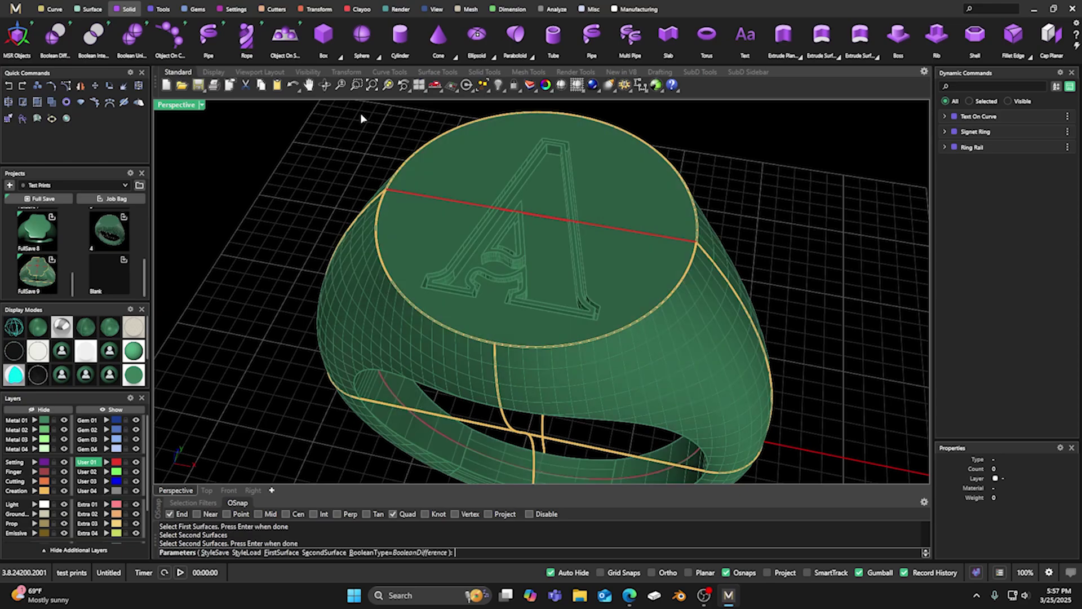
key("Return")
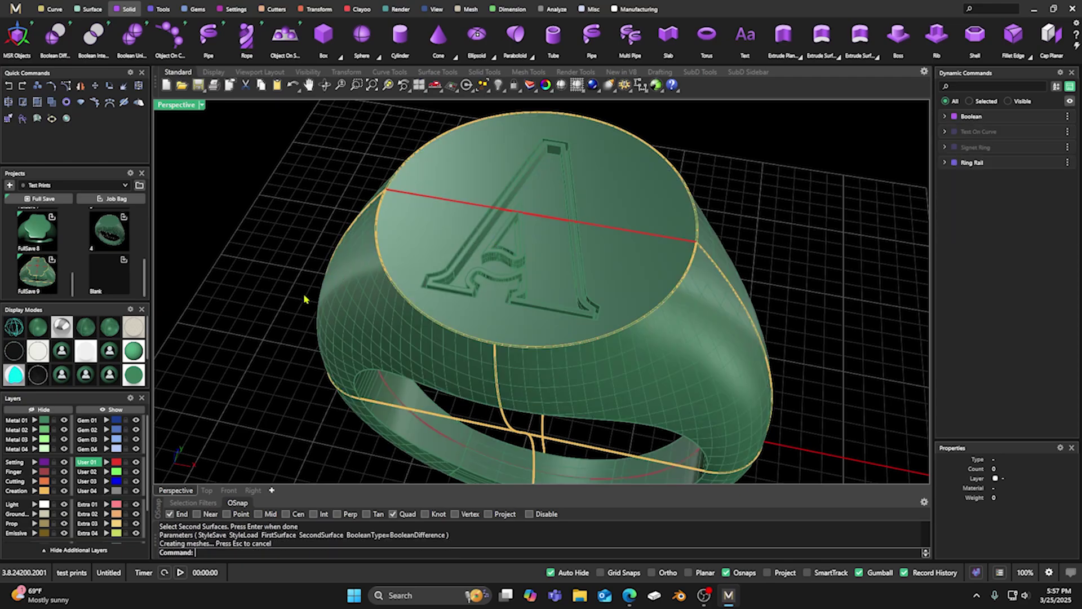
Inspect the engraved letter A in a black-and-white display mode, then restore the green shaded display
scroll(49, 385, "down", 2)
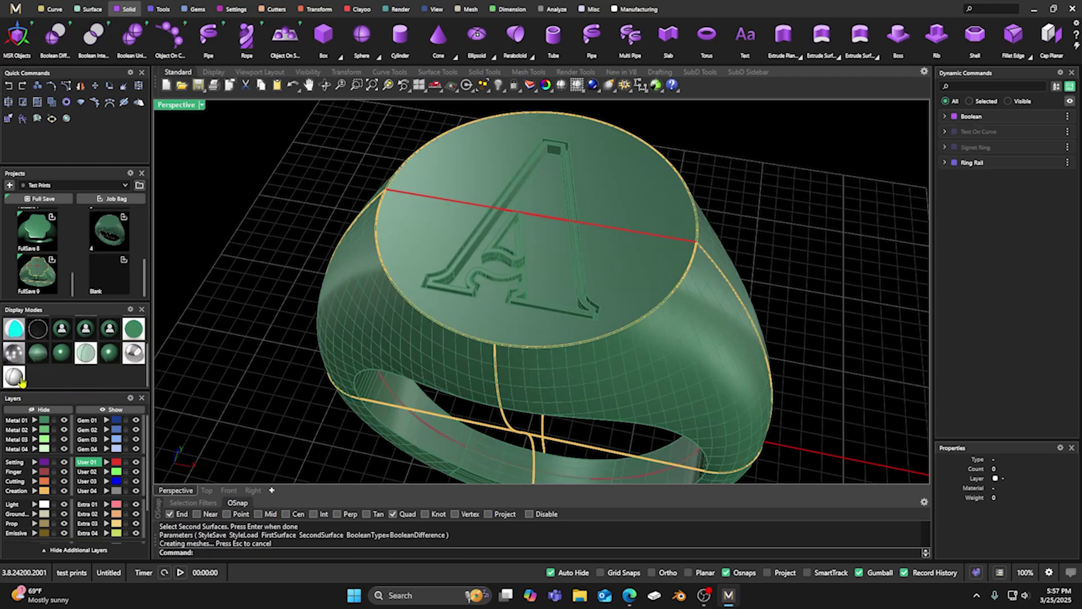
left_click(14, 375)
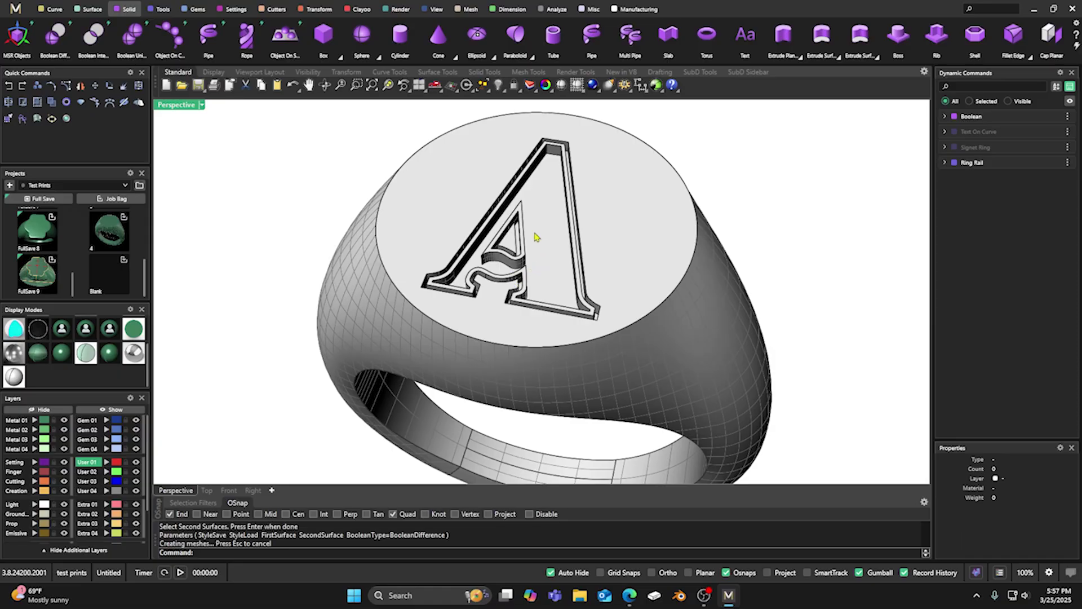
right_click_drag(519, 265, 577, 183)
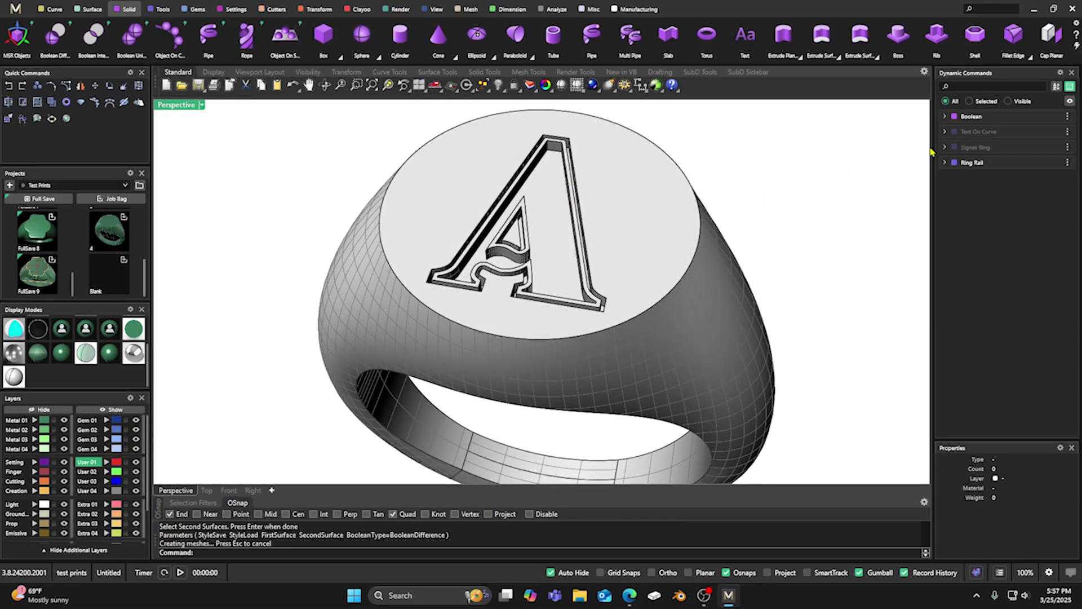
scroll(45, 353, "up", 2)
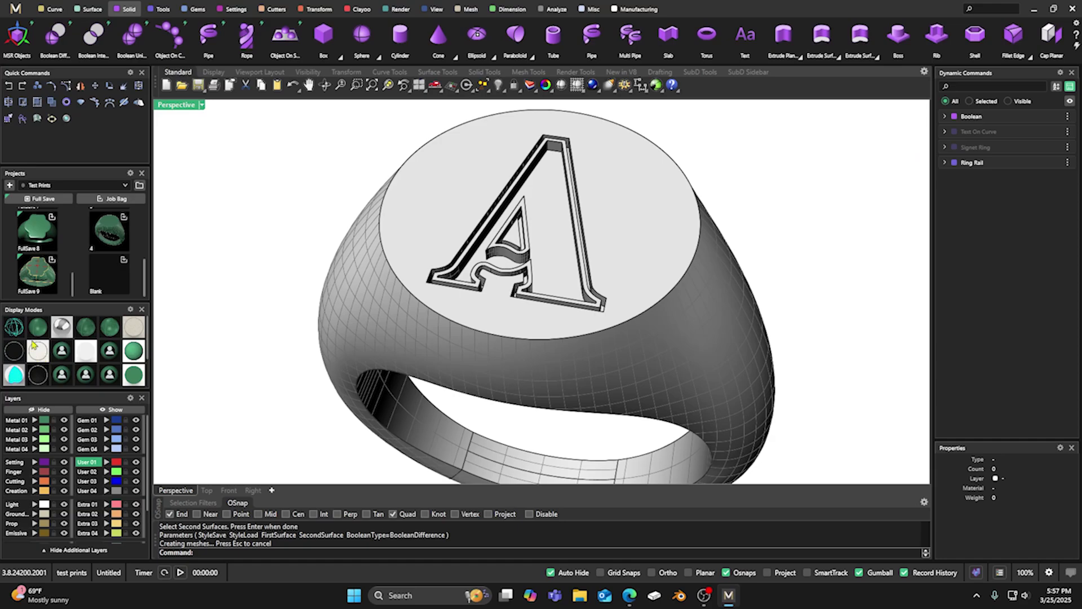
left_click(38, 329)
Edit the Text On Curve history to change the letter to B, keeping the Old Gate Lane NF font
mouse_move(970, 140)
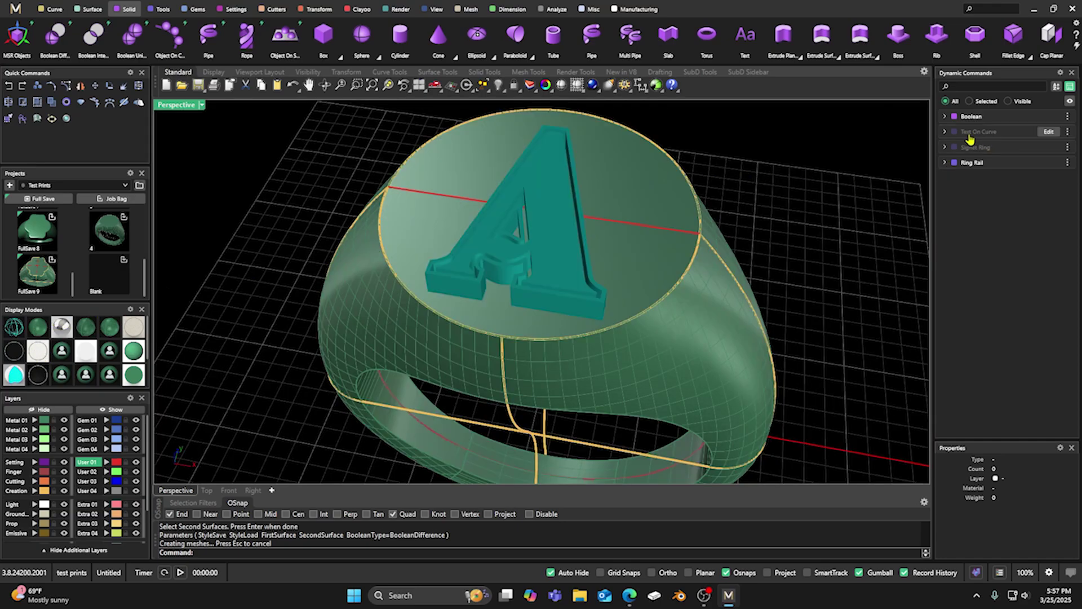
left_click(1048, 131)
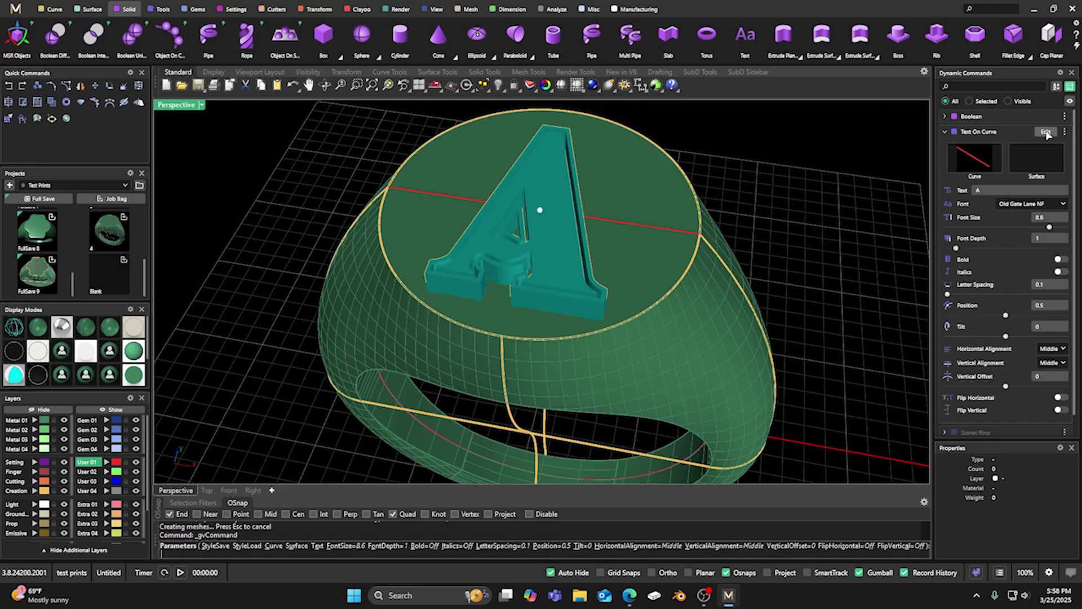
left_click(984, 191)
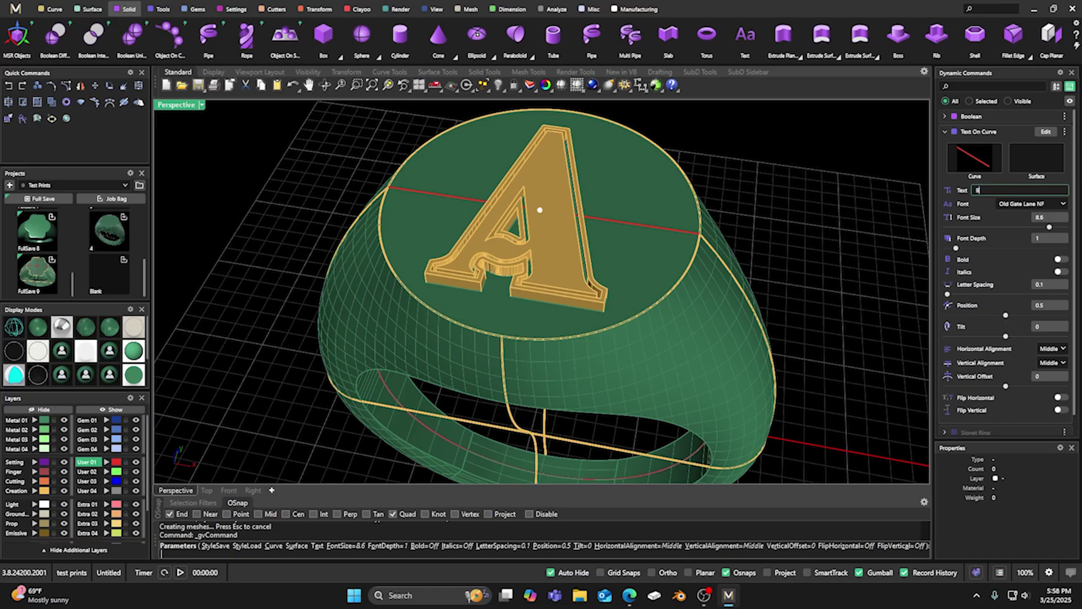
type("B")
left_click(1021, 205)
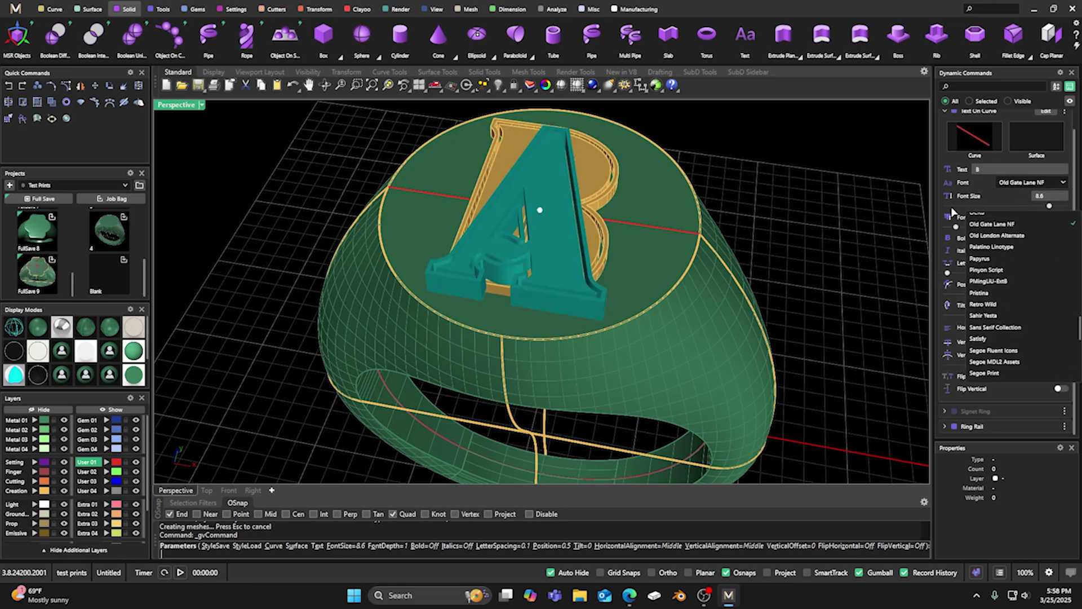
left_click(875, 194)
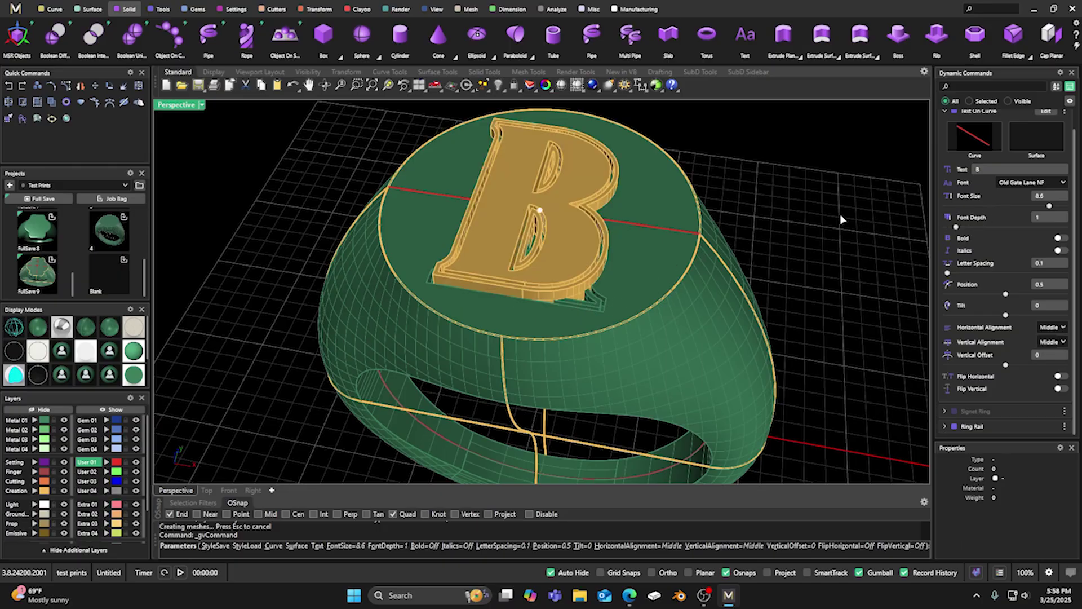
key("Escape")
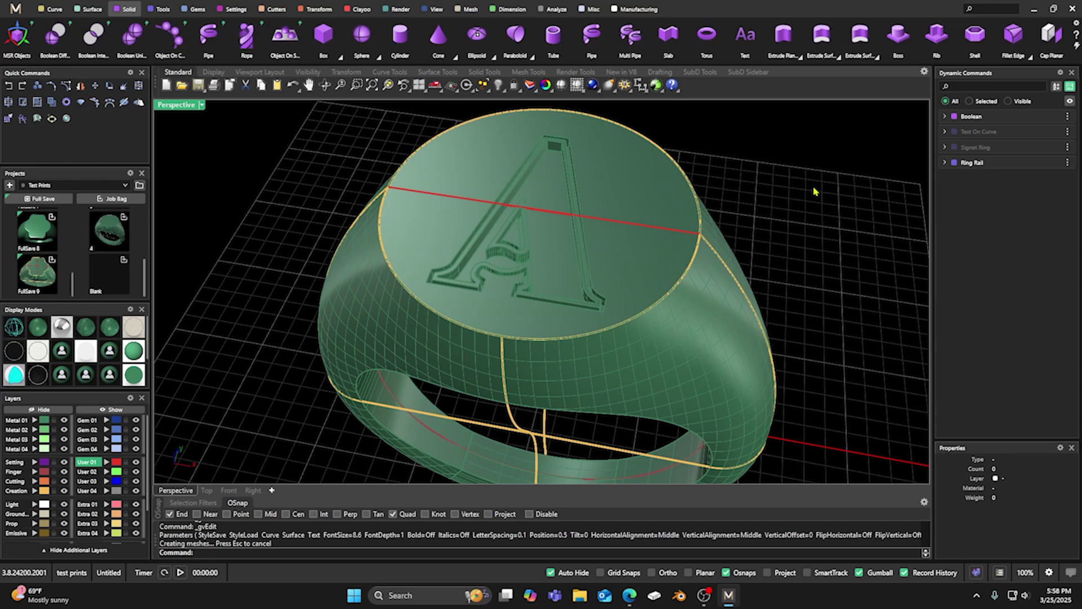
Reopen the Text On Curve settings for the letter B, keep Old Gate Lane NF, and set the font size to 8.5
mouse_move(992, 136)
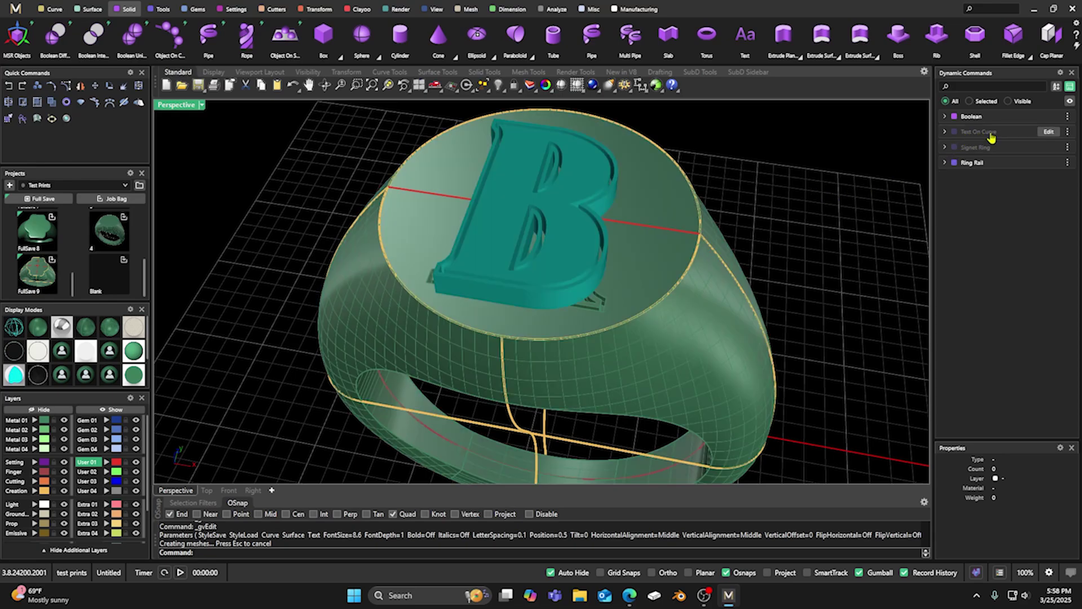
left_click(1049, 132)
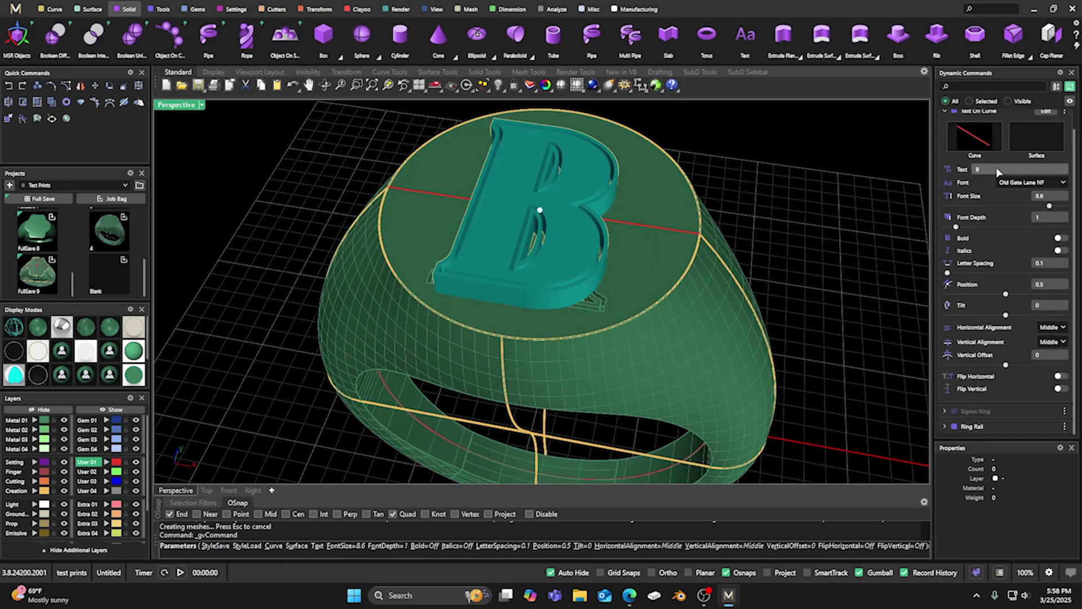
left_click(1017, 183)
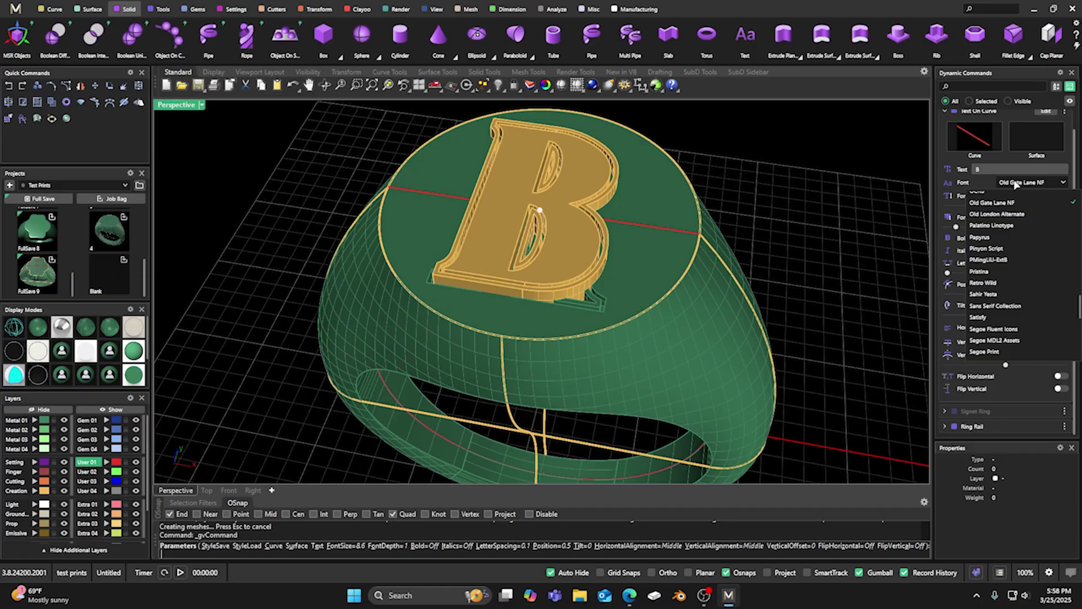
left_click(995, 209)
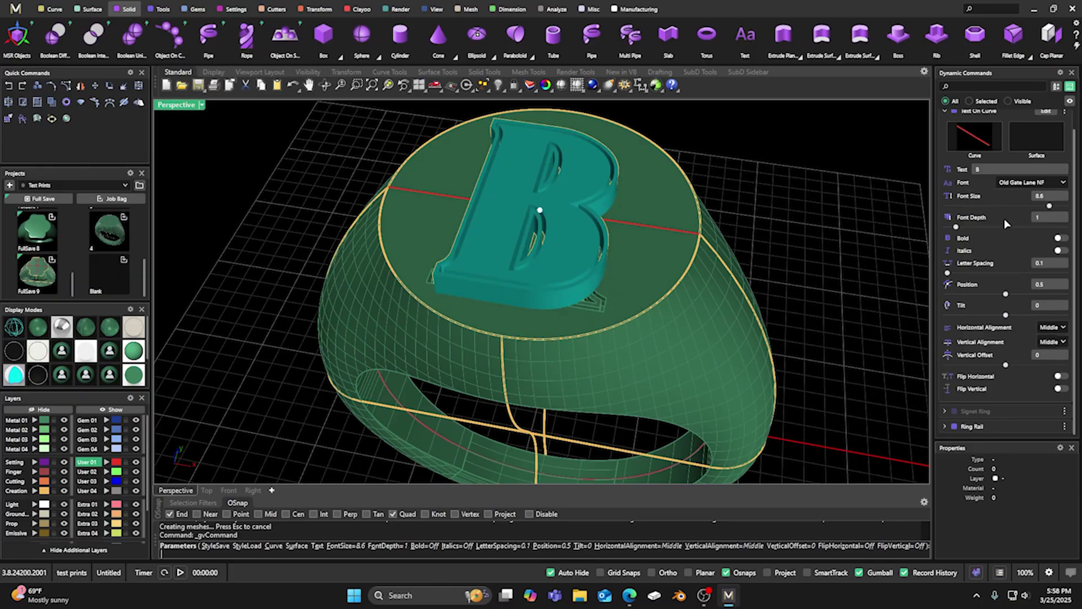
left_click(1050, 207)
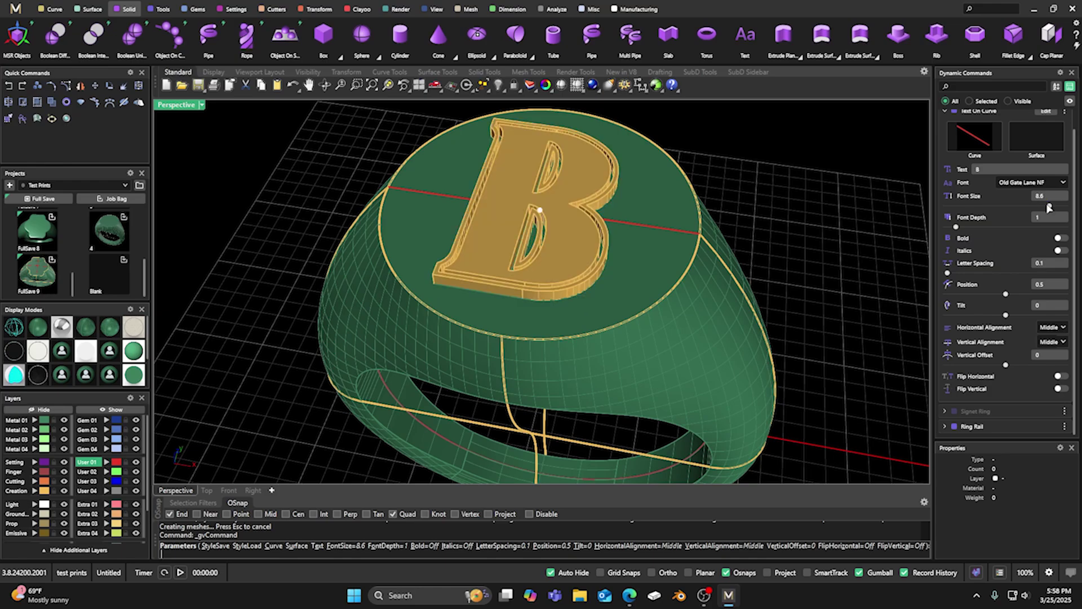
left_click_drag(1050, 207, 1046, 208)
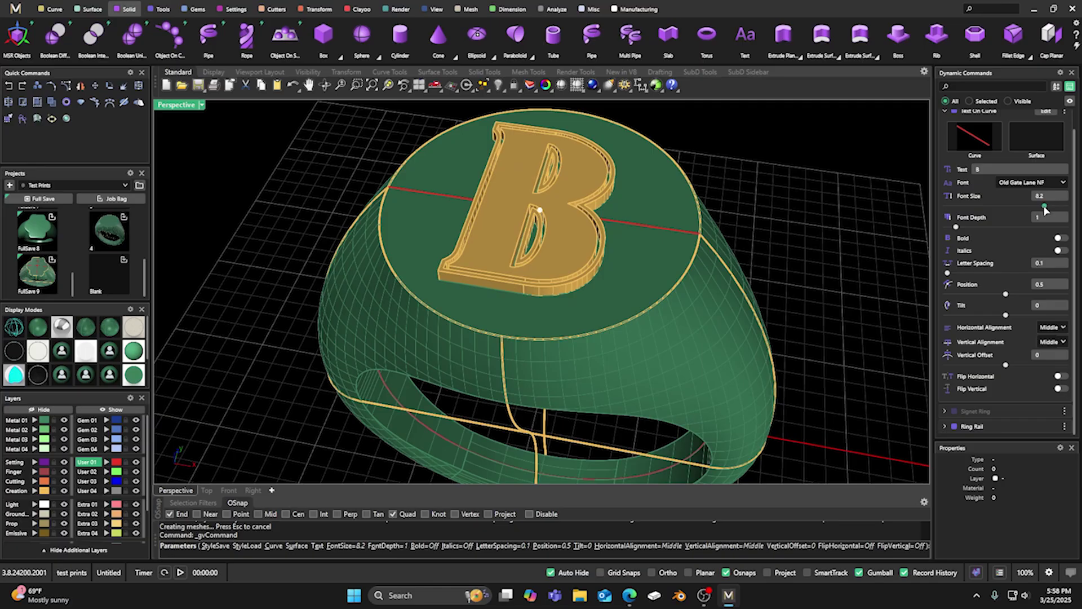
left_click_drag(1044, 207, 1048, 207)
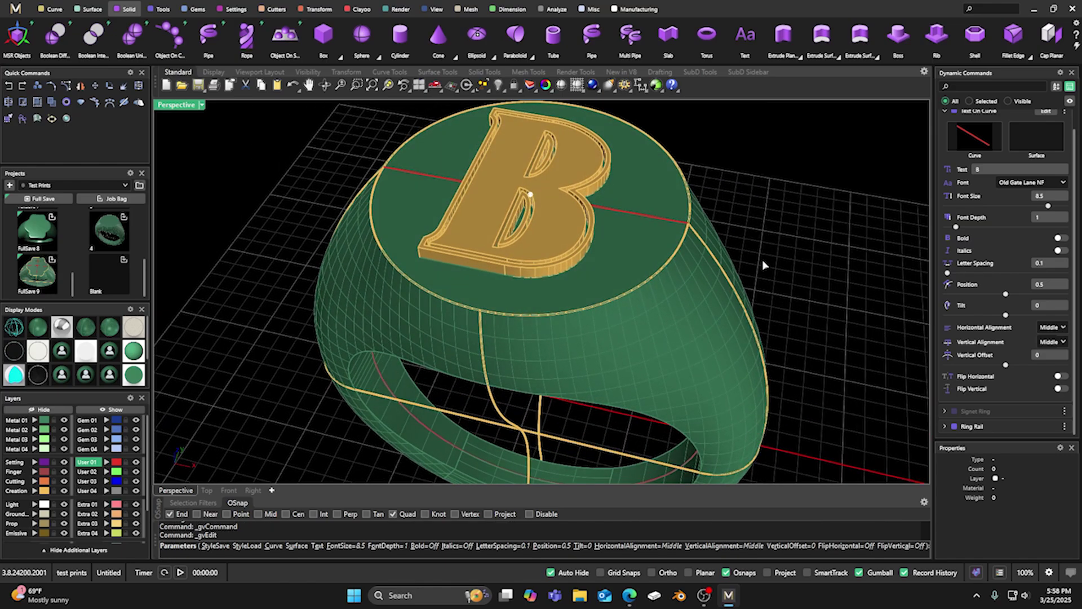
Apply the font size edit to the letter B and examine its engraving on the signet ring's top
right_click_drag(763, 288, 736, 258)
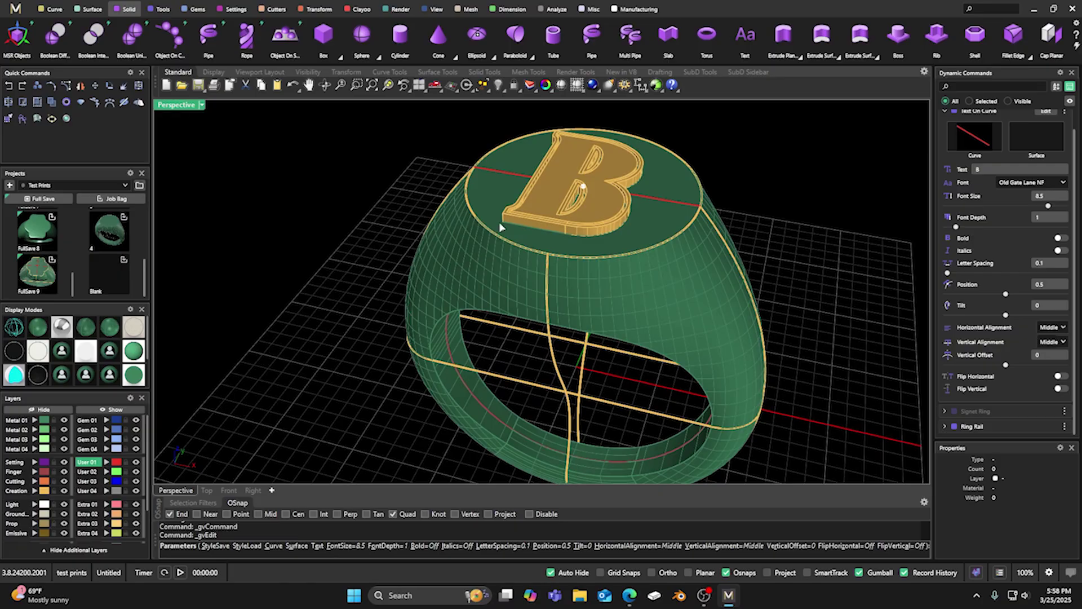
key("Return")
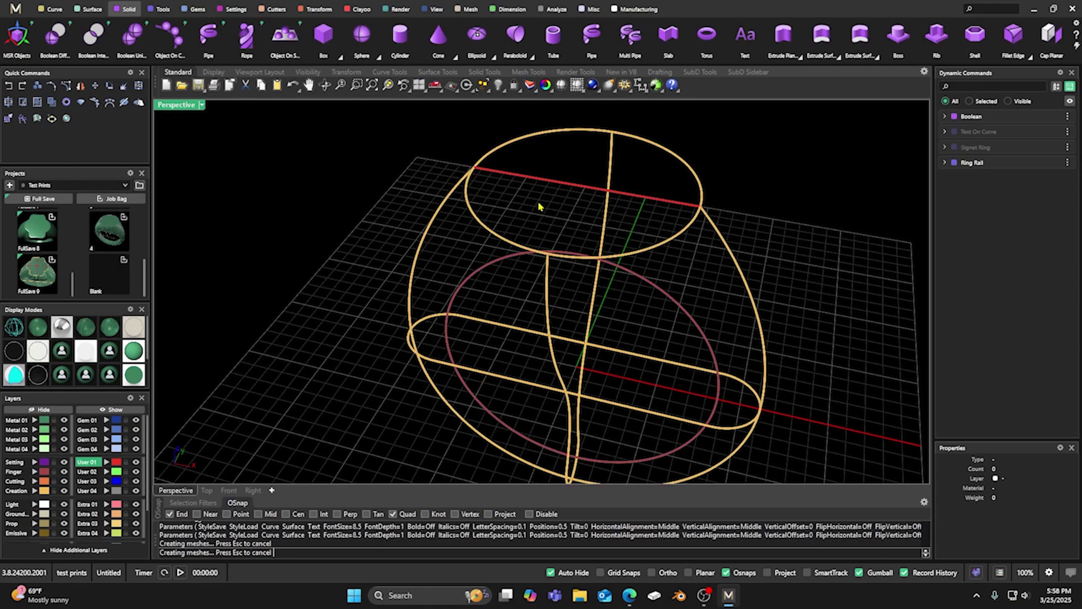
scroll(536, 235, "up", 5)
scroll(579, 293, "up", 3)
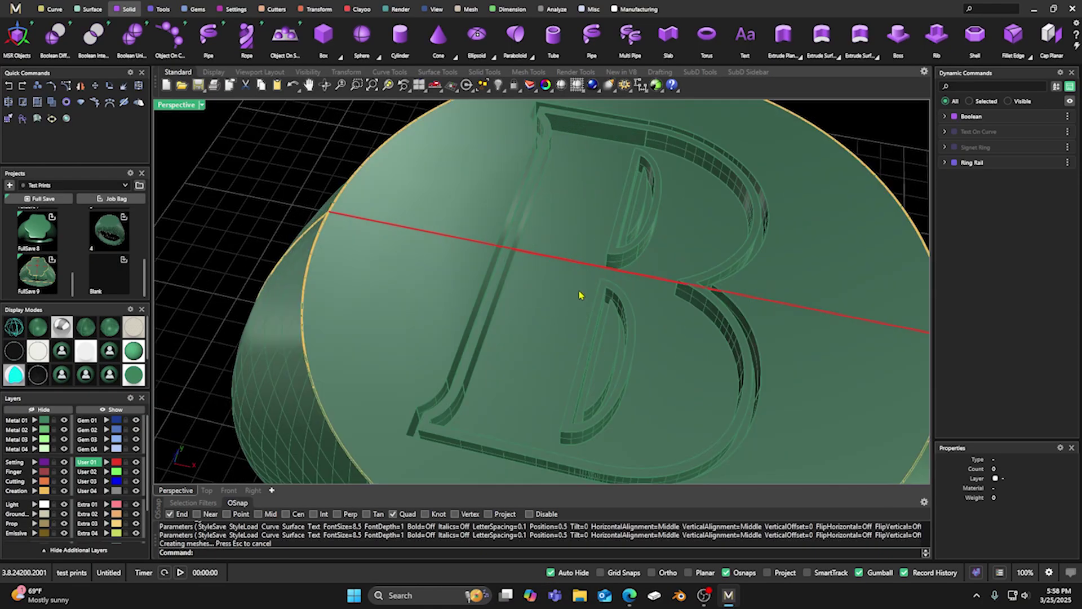
scroll(575, 280, "down", 3)
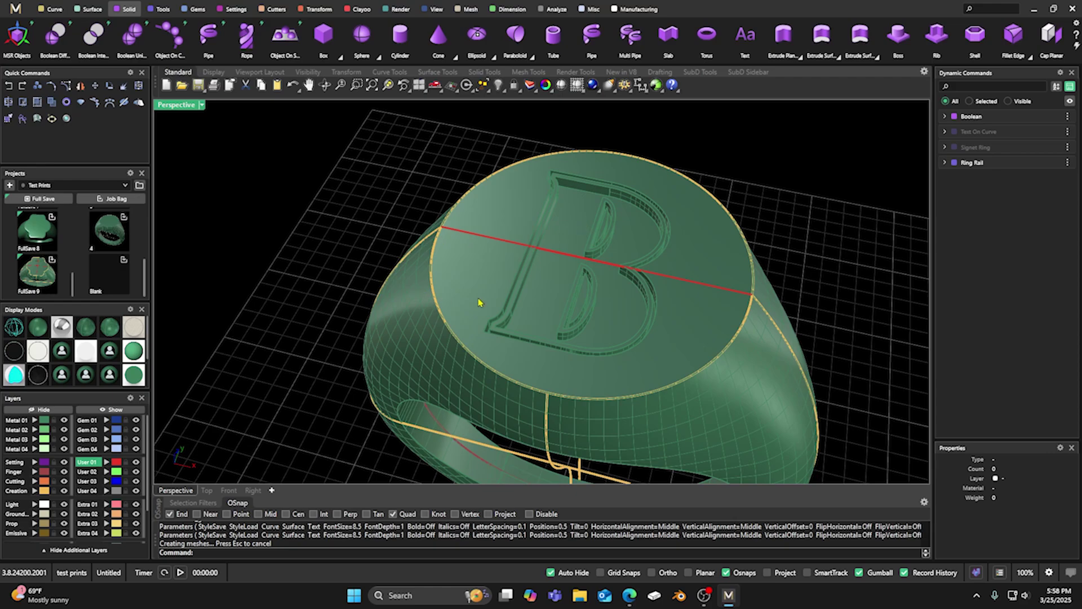
scroll(418, 301, "down", 3)
right_click_drag(433, 312, 503, 221)
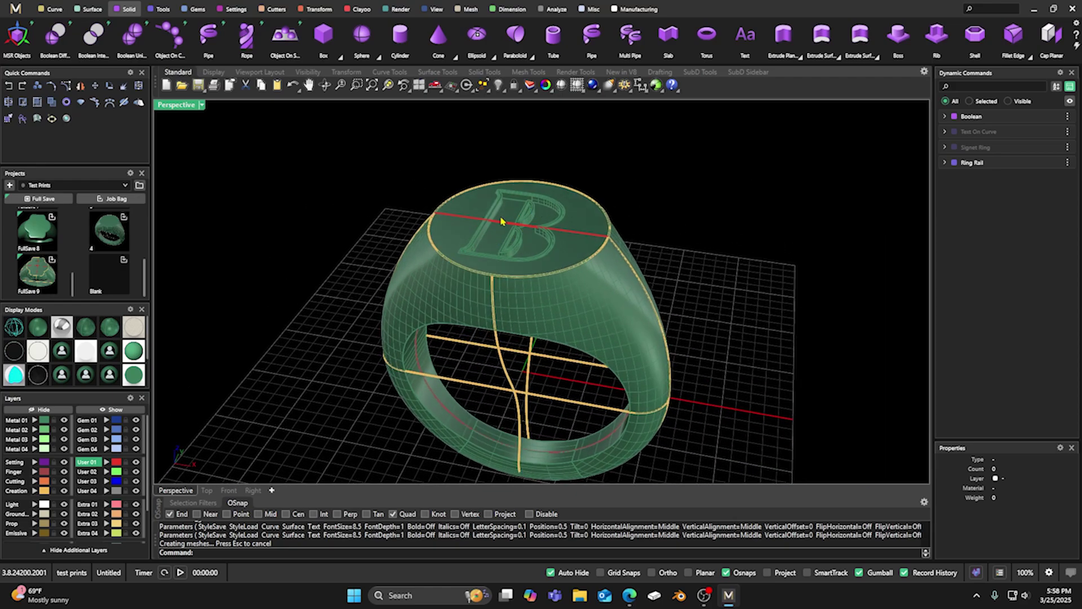
Edit the Text On Curve history to change the letter to C in Old Gate Lane NF at font size 8.5
left_click(1047, 131)
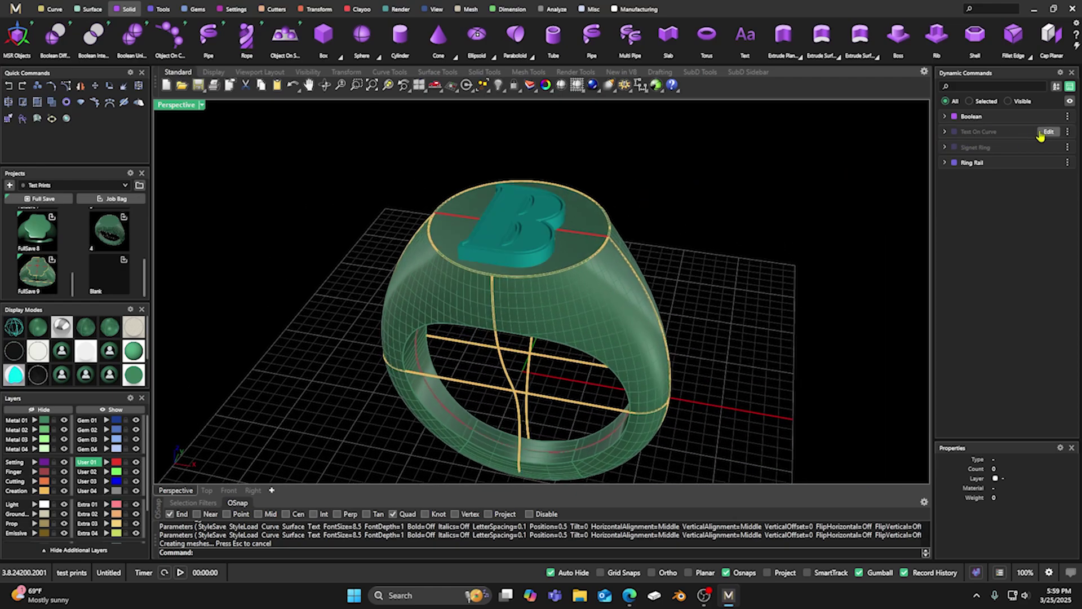
double_click(983, 168)
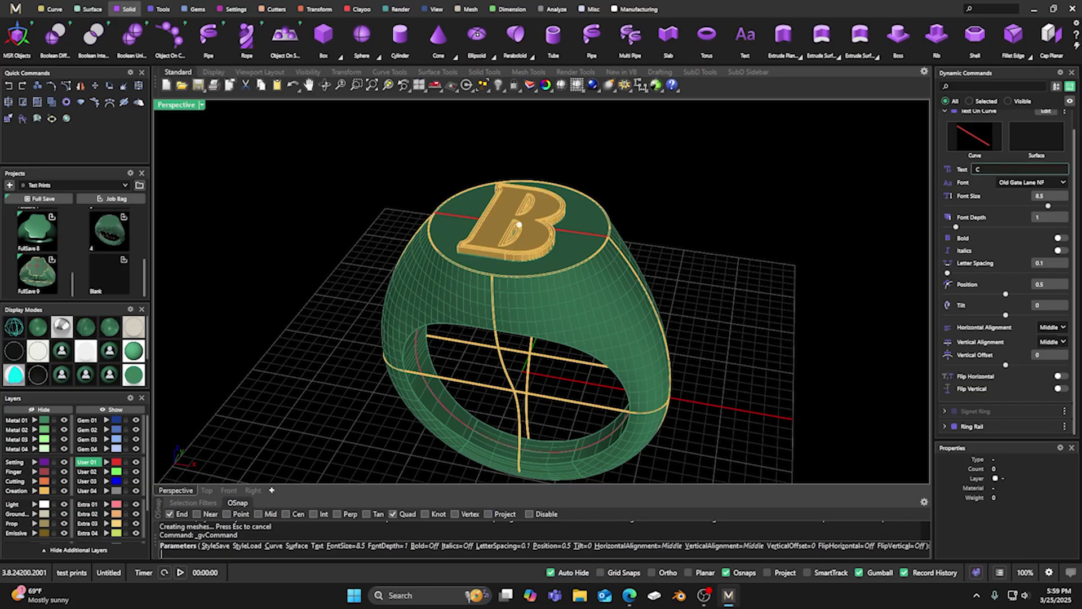
type("C")
left_click(1031, 182)
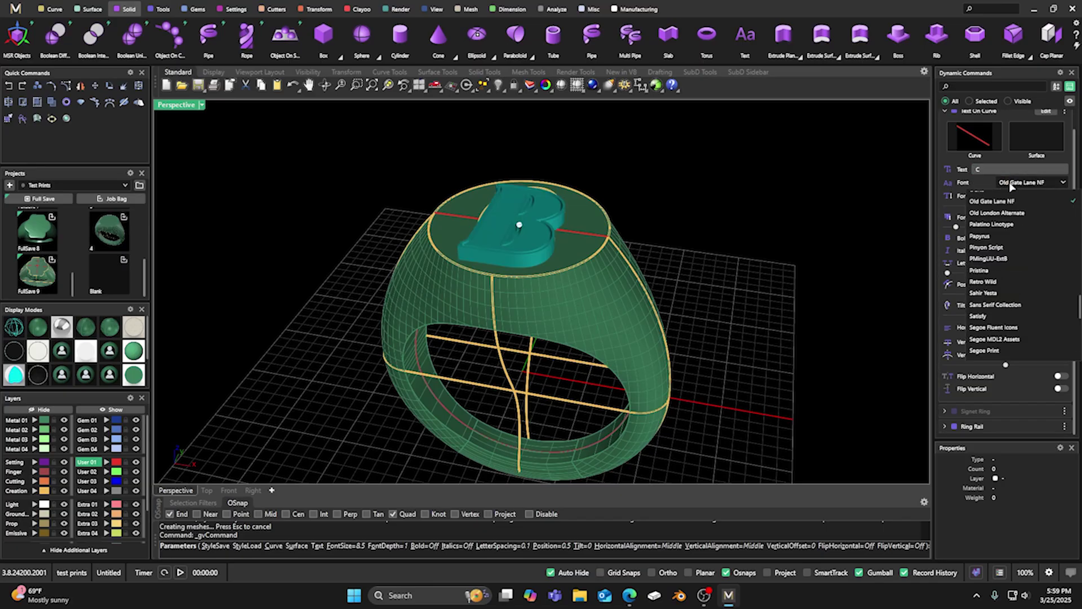
left_click(992, 210)
right_click_drag(757, 222, 756, 234)
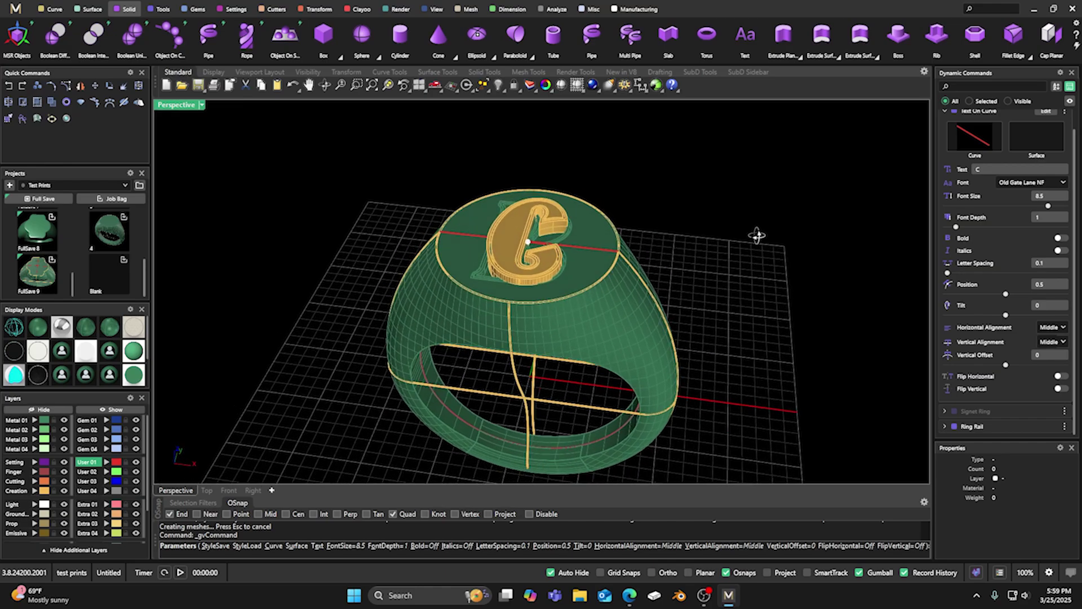
left_click(1047, 207)
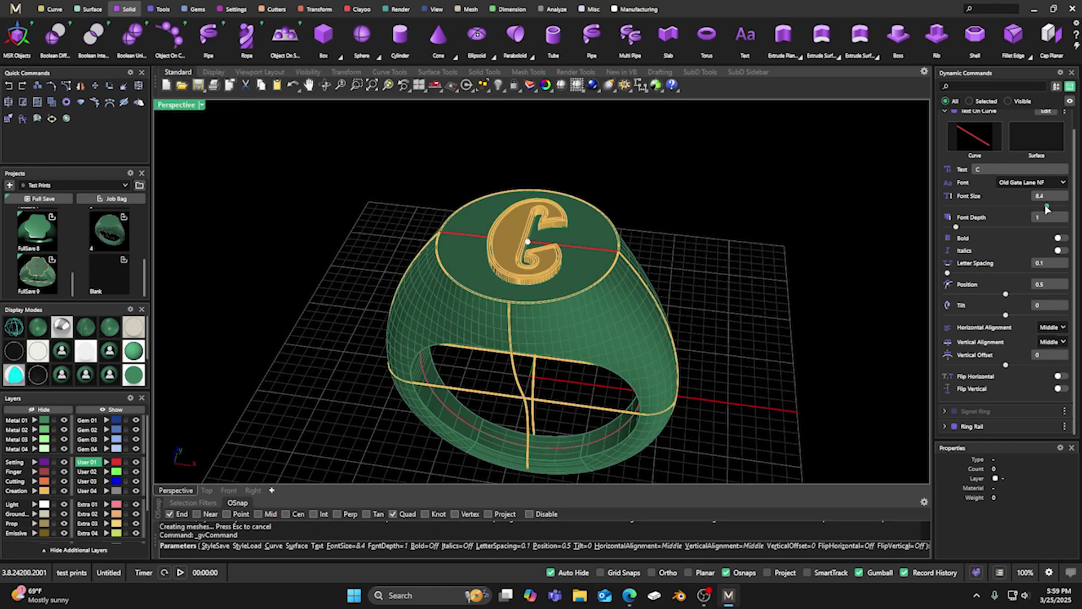
left_click(1047, 207)
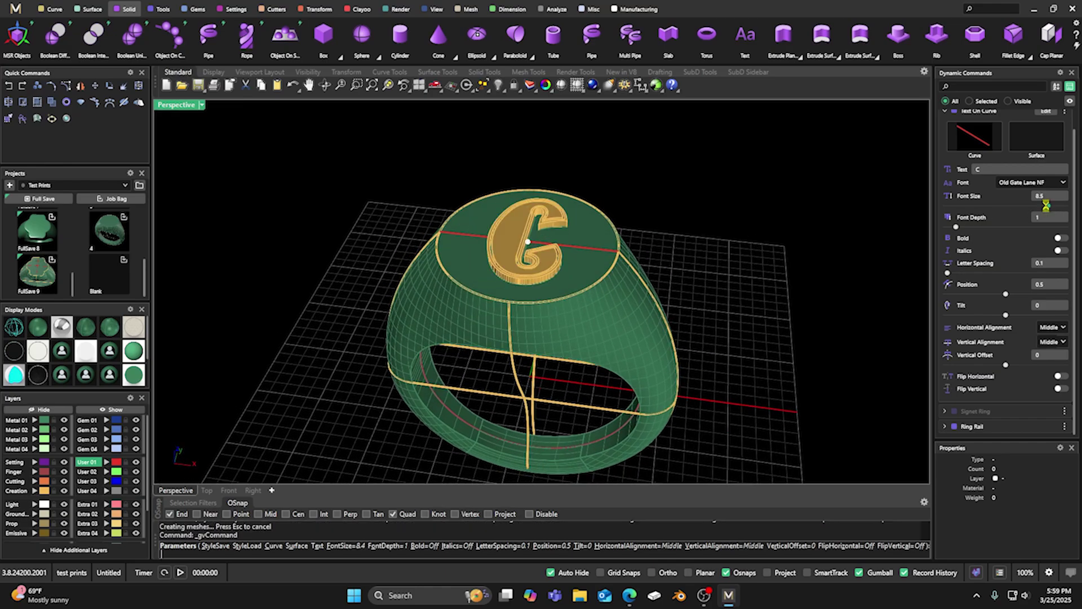
right_click(710, 200)
Switch the viewport to the black-and-white display mode and examine the engraved letter C and the ring's profile
scroll(555, 272, "up", 5)
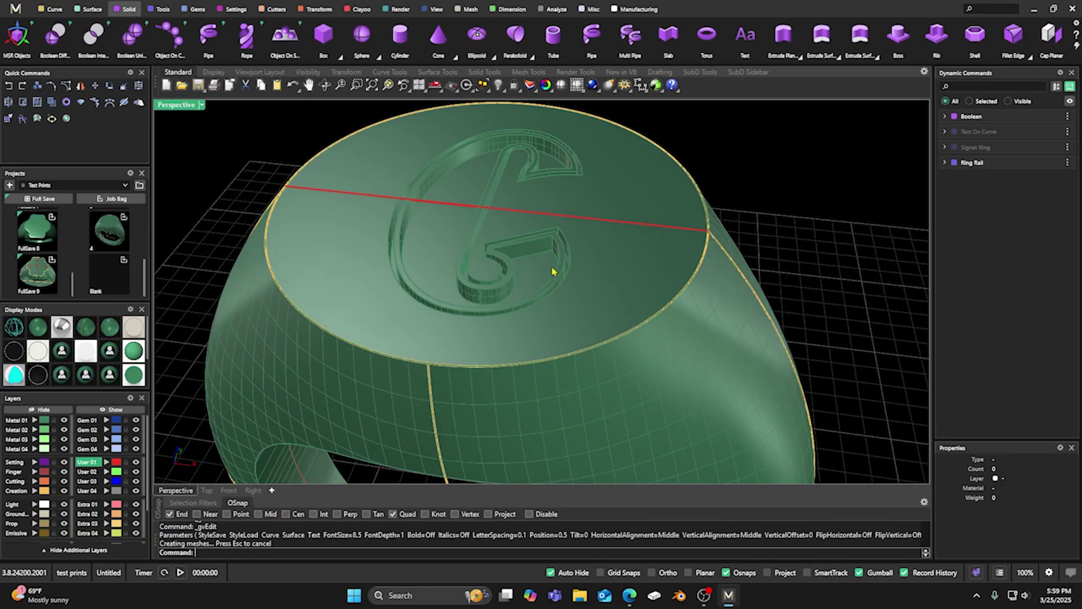
scroll(51, 372, "down", 2)
left_click(138, 348)
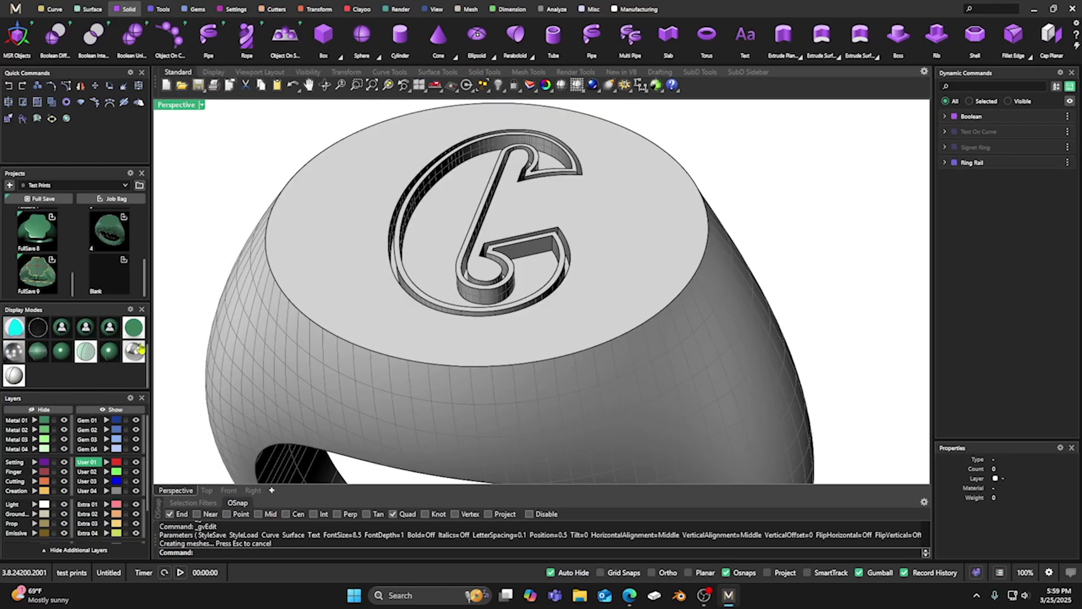
scroll(566, 243, "down", 3)
scroll(567, 243, "up", 6)
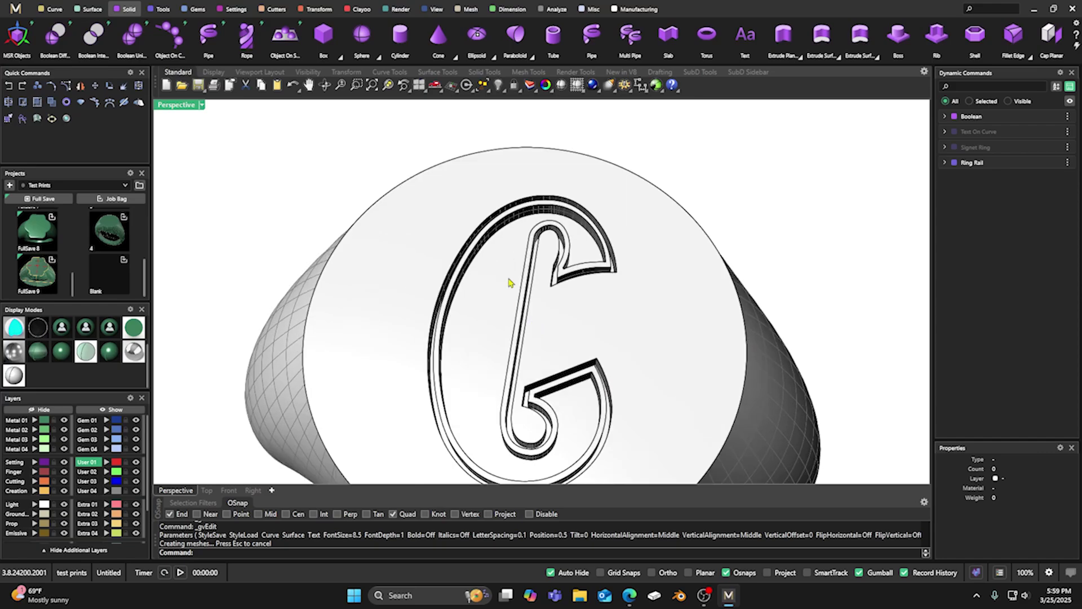
scroll(509, 242, "down", 5)
right_click_drag(509, 242, 477, 244)
scroll(481, 251, "up", 3)
scroll(482, 251, "down", 3)
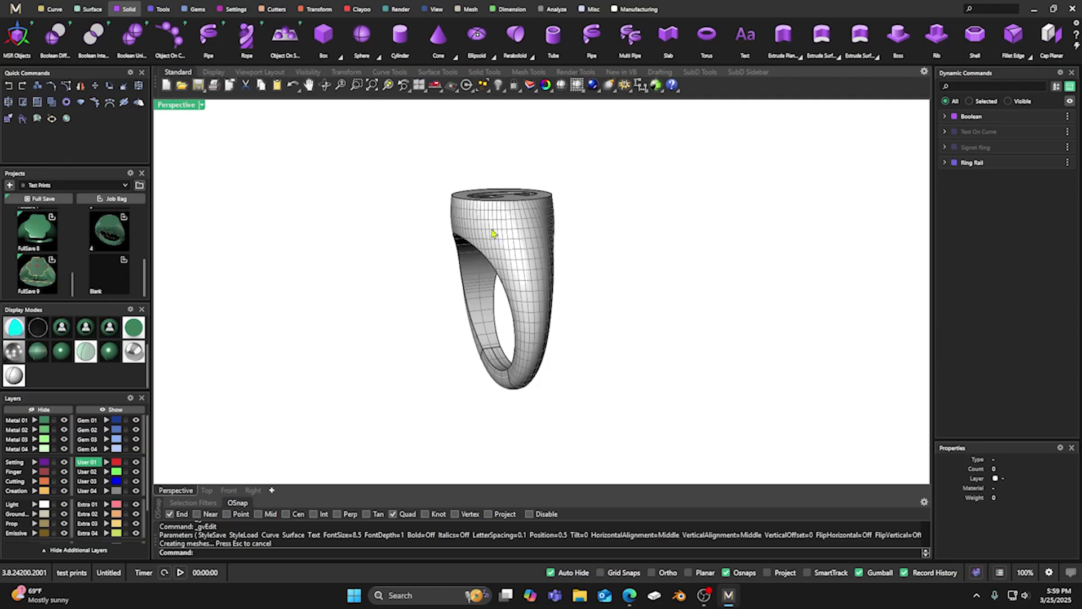
Switch to the Edge browser and look back through the antique fonts list on 1001 Fonts
left_click(630, 595)
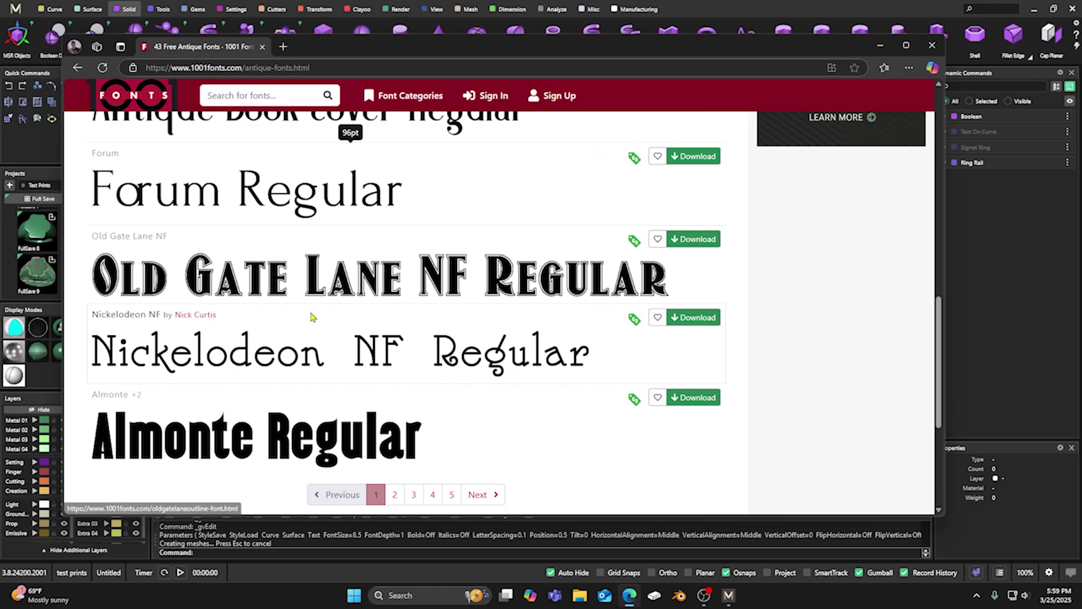
scroll(310, 315, "down", 3)
scroll(310, 320, "up", 6)
scroll(343, 284, "up", 8)
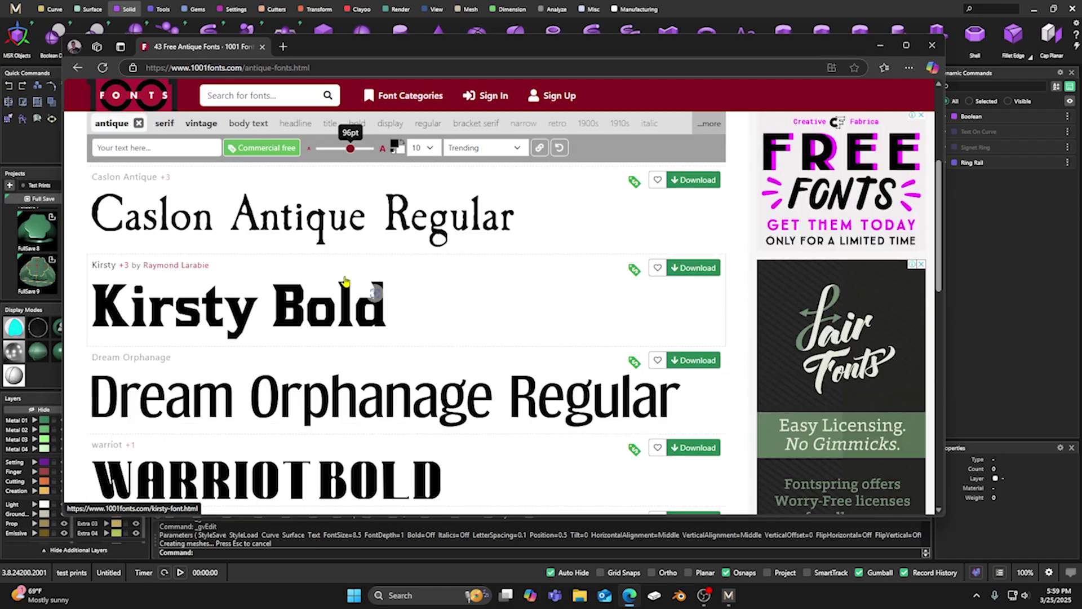
scroll(261, 225, "up", 2)
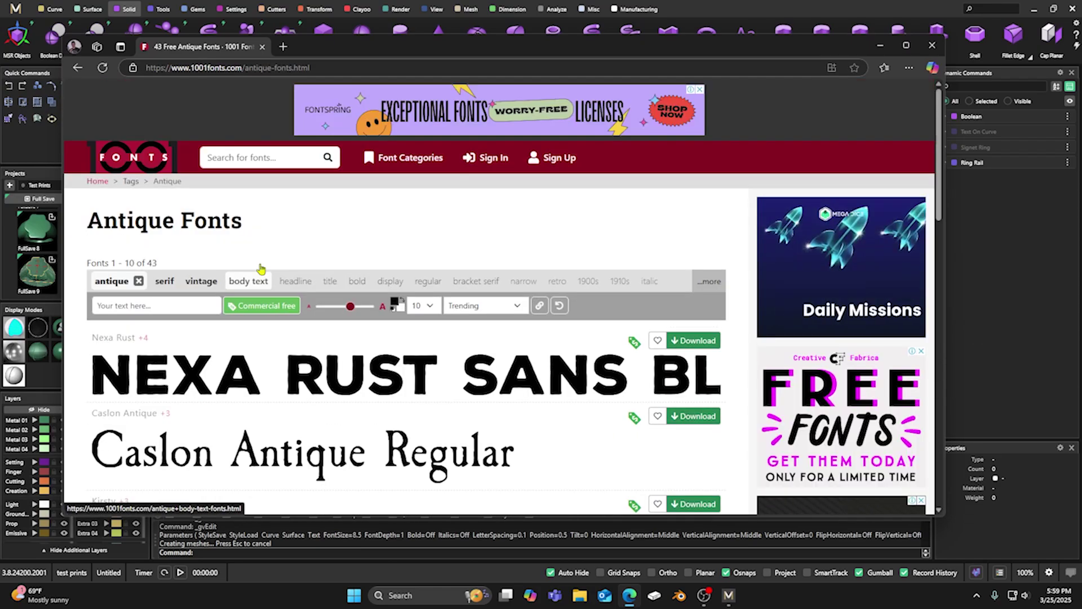
Open the 3d category under Style and look through its commercially free fonts
mouse_move(394, 157)
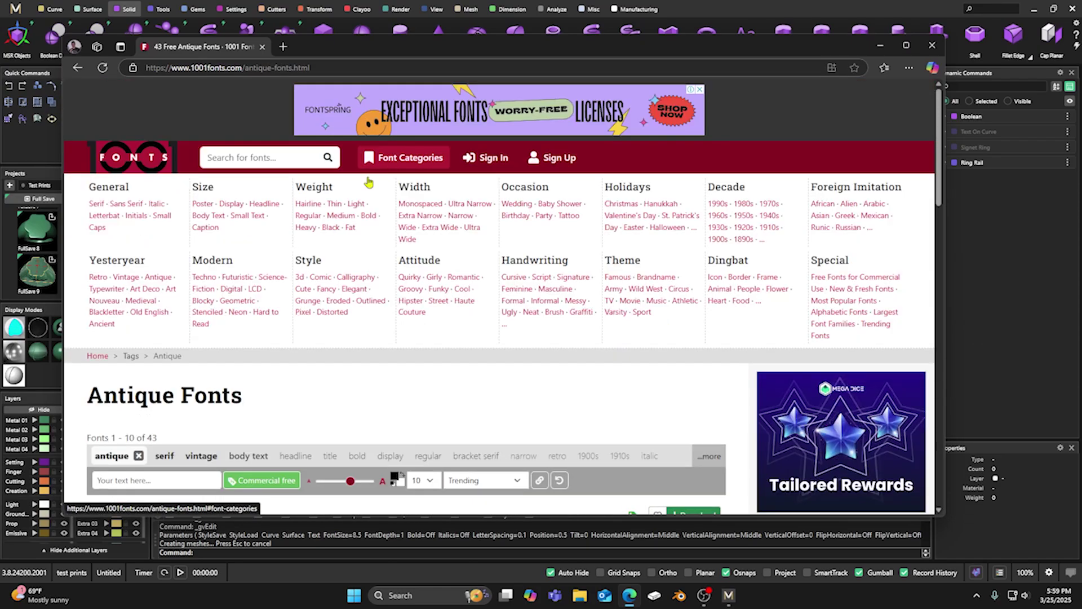
left_click(302, 285)
scroll(403, 267, "down", 12)
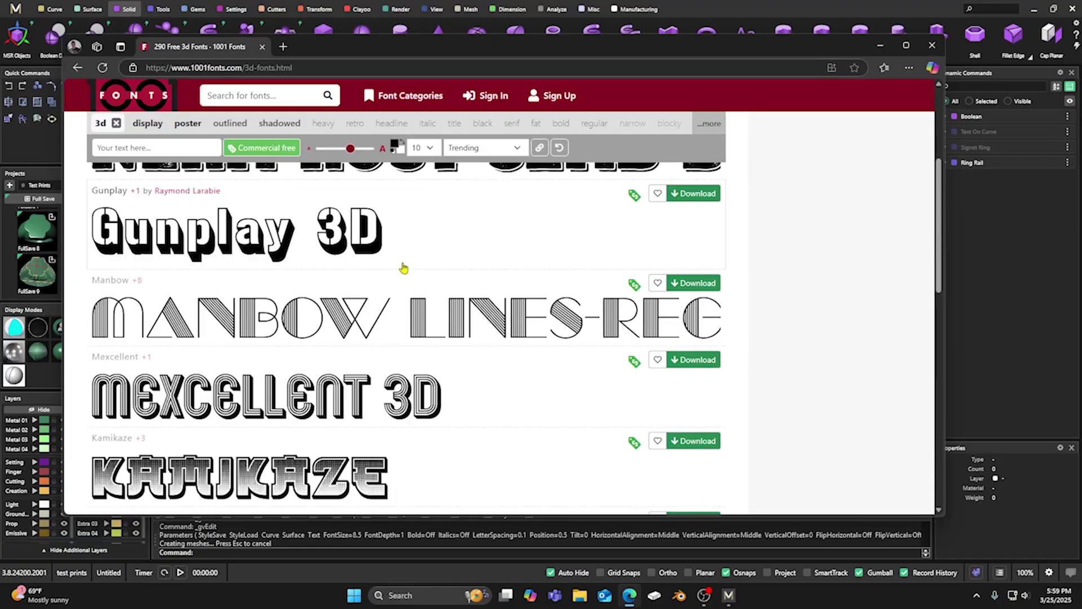
scroll(404, 267, "up", 12)
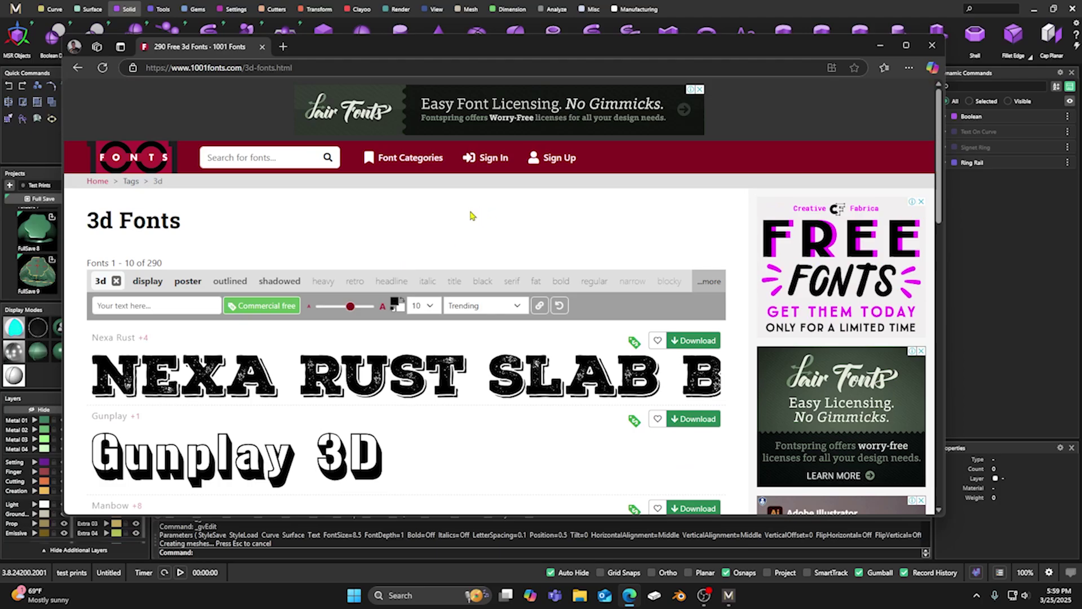
Open the Famous category under Theme, look through its fonts, and close the browser to return to MatrixGold
left_click(389, 157)
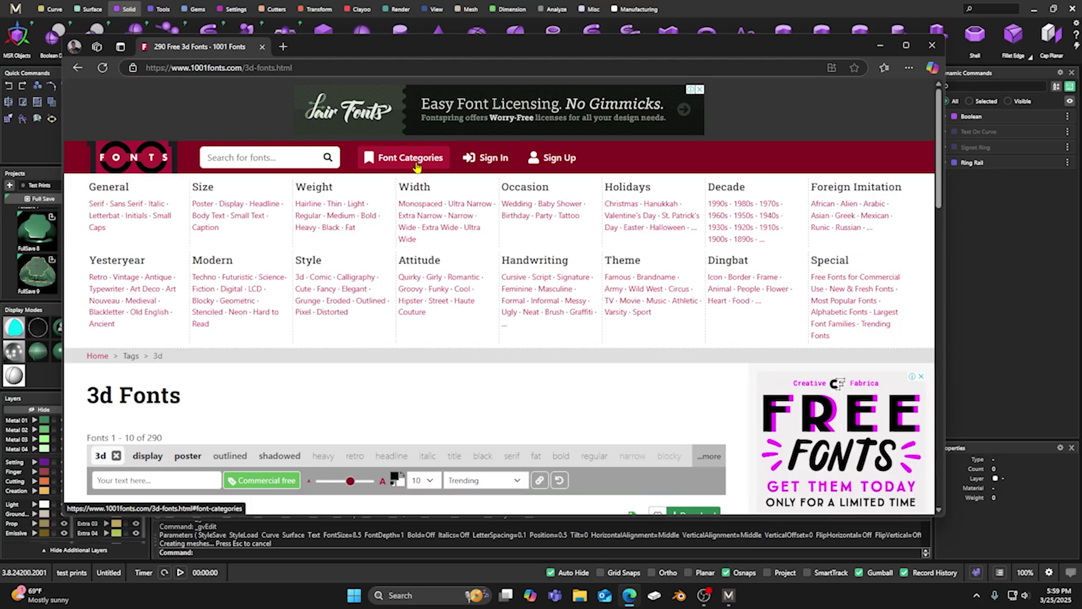
left_click(619, 277)
scroll(430, 311, "down", 2)
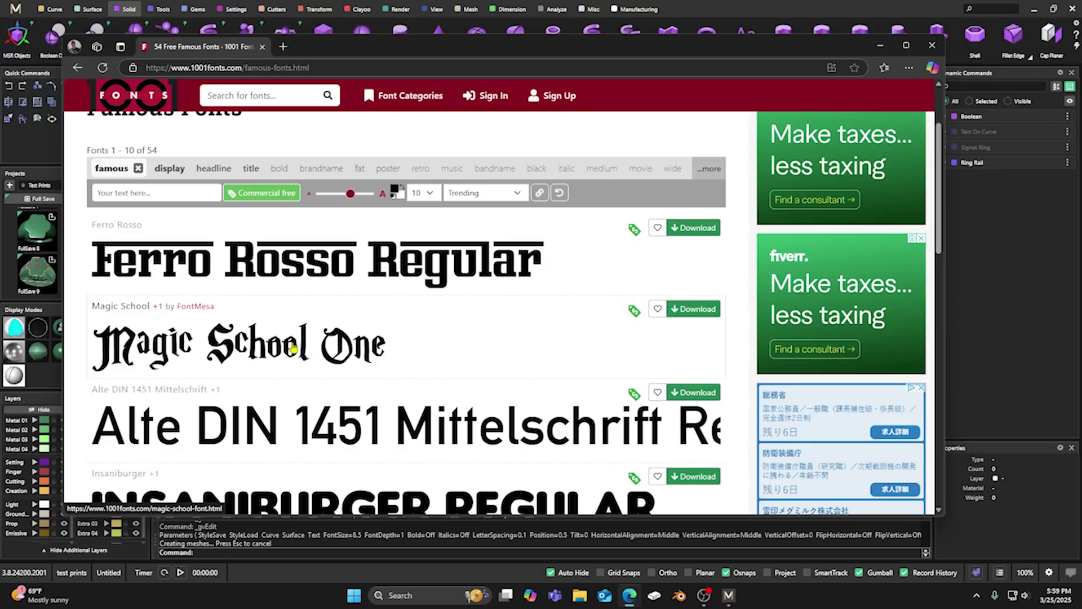
scroll(285, 348, "down", 10)
scroll(294, 341, "up", 10)
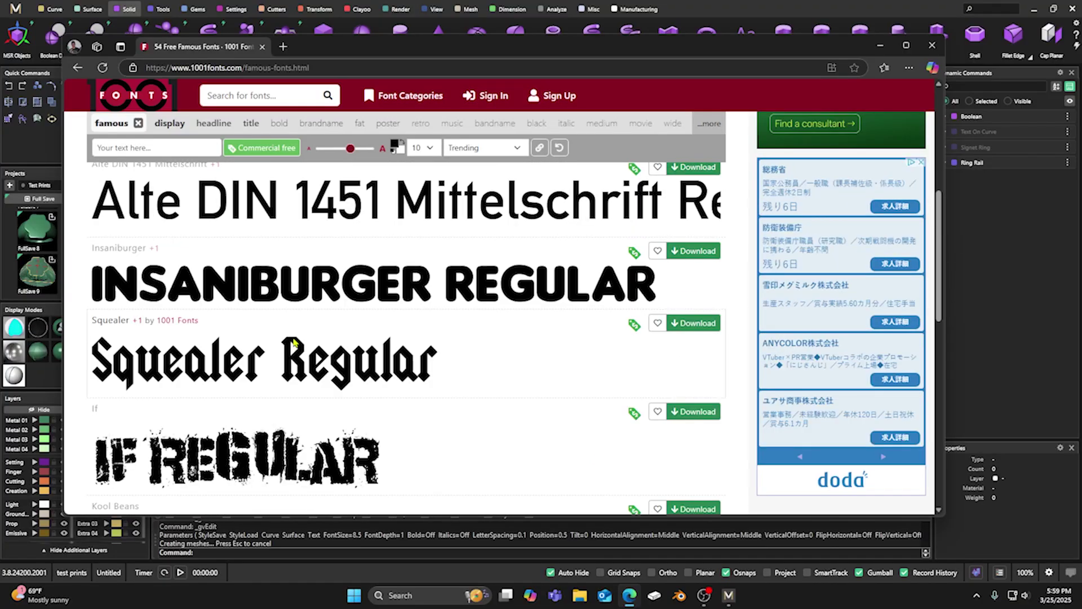
left_click(931, 46)
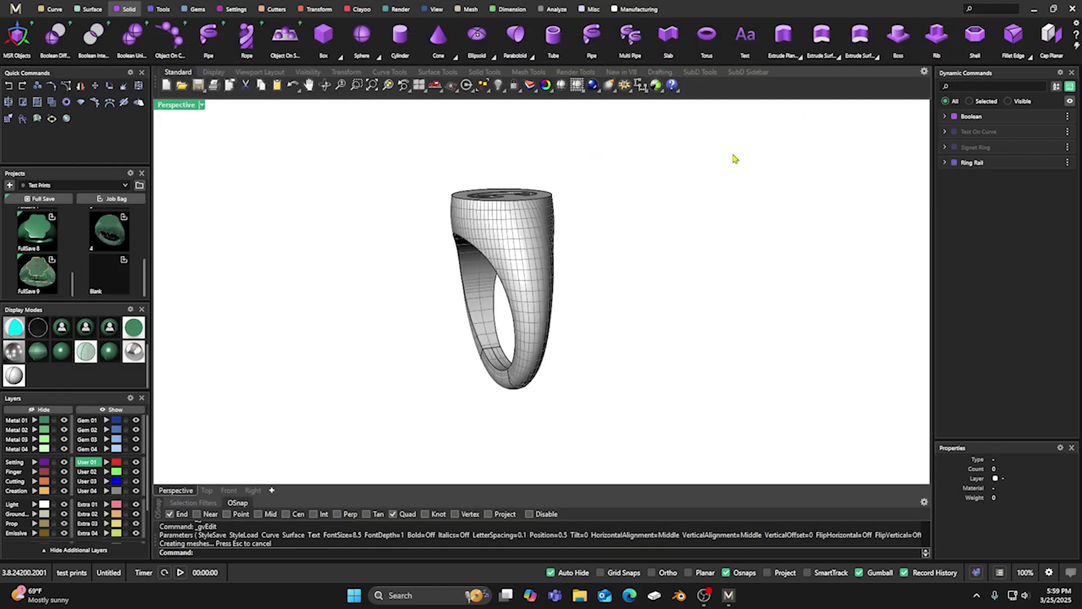
Edit the Text On Curve history to change the engraved letter to M in Old Gate Lane NF at font size 8.5
right_click_drag(394, 258, 524, 218)
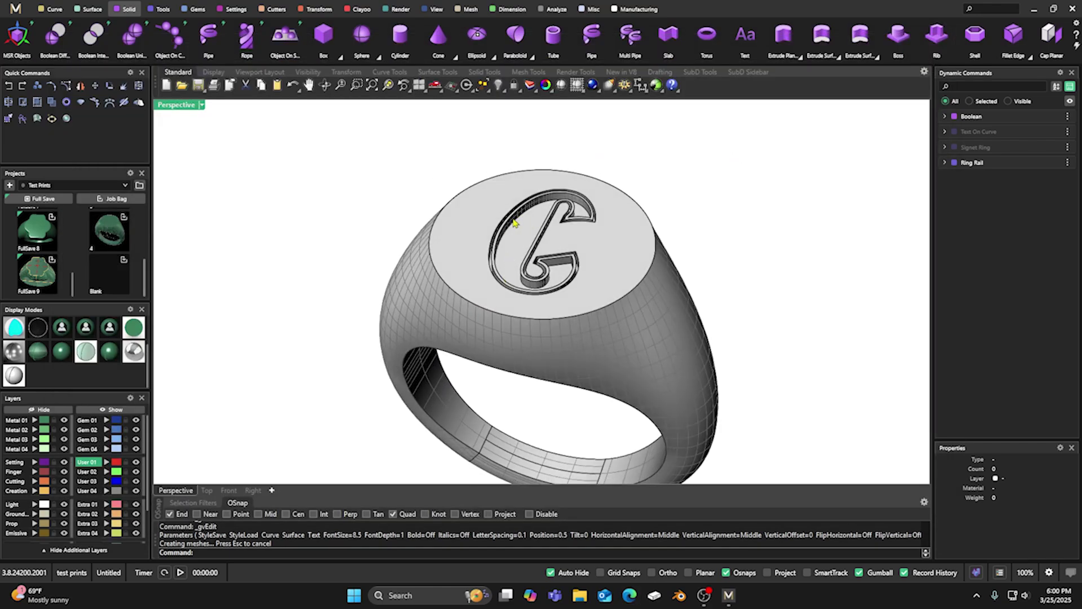
right_click_drag(514, 223, 524, 239)
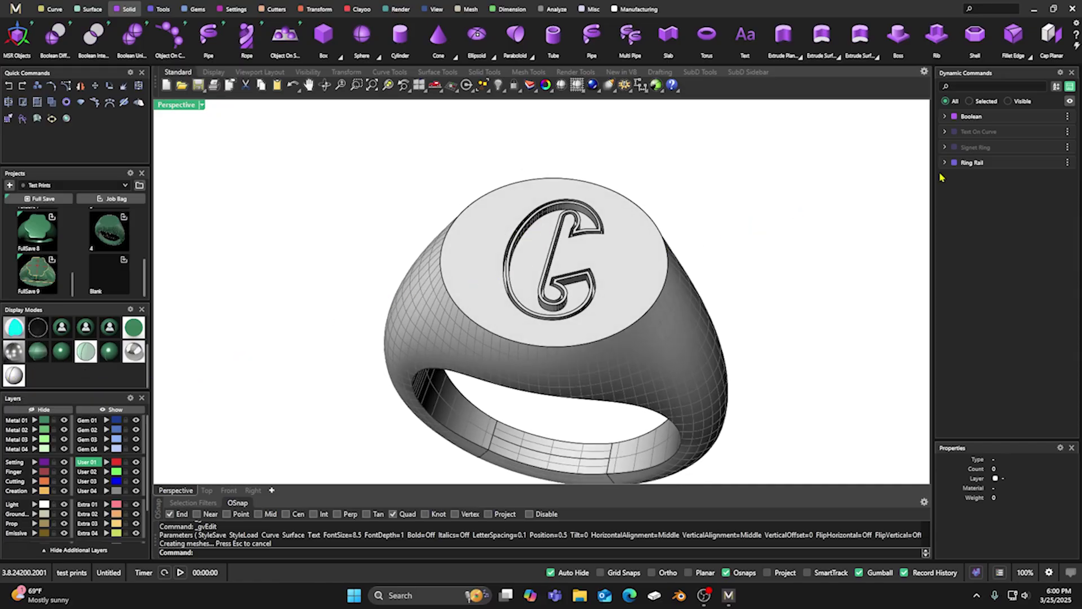
mouse_move(990, 140)
left_click(1048, 131)
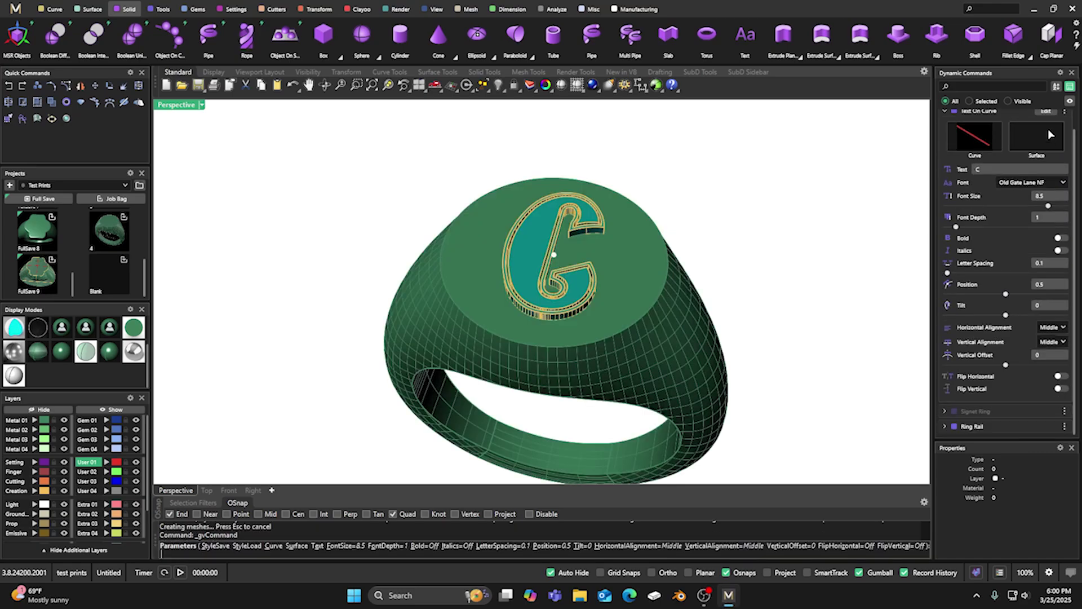
left_click(981, 170)
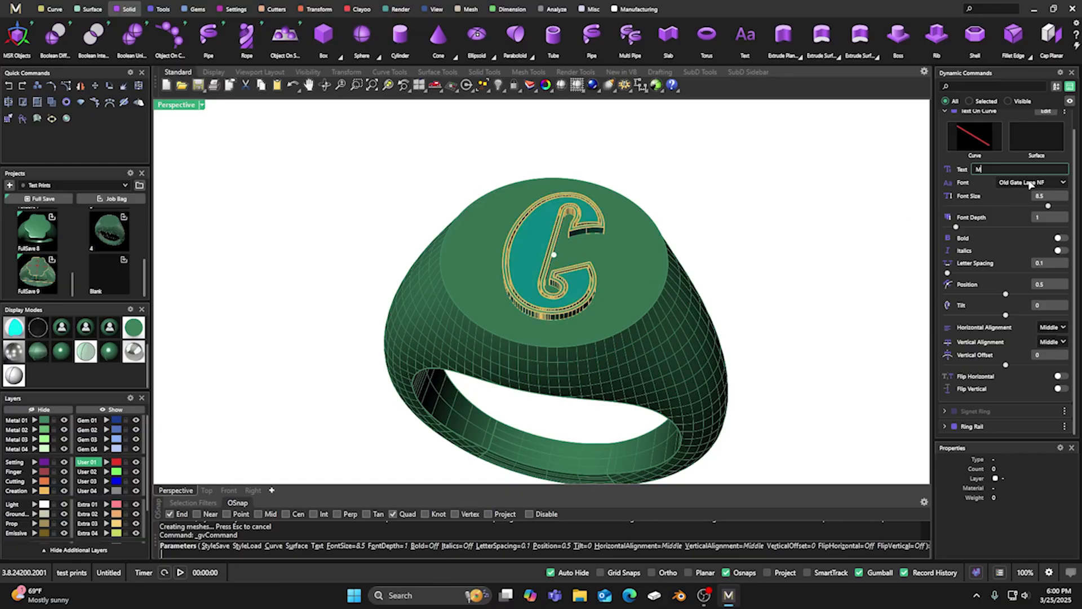
left_click(1029, 183)
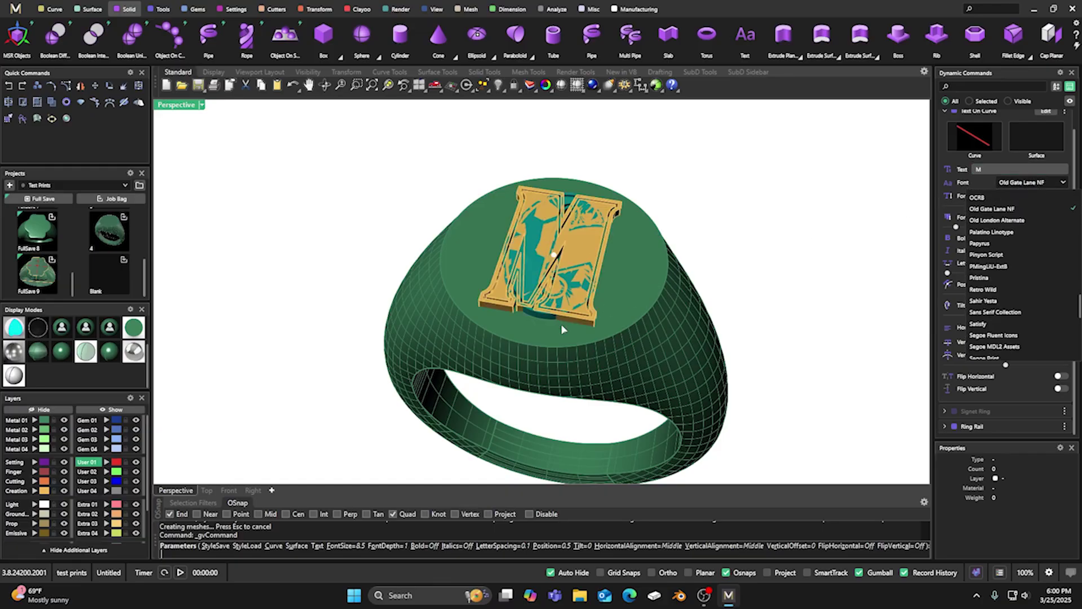
scroll(562, 329, "up", 5)
scroll(559, 282, "down", 3)
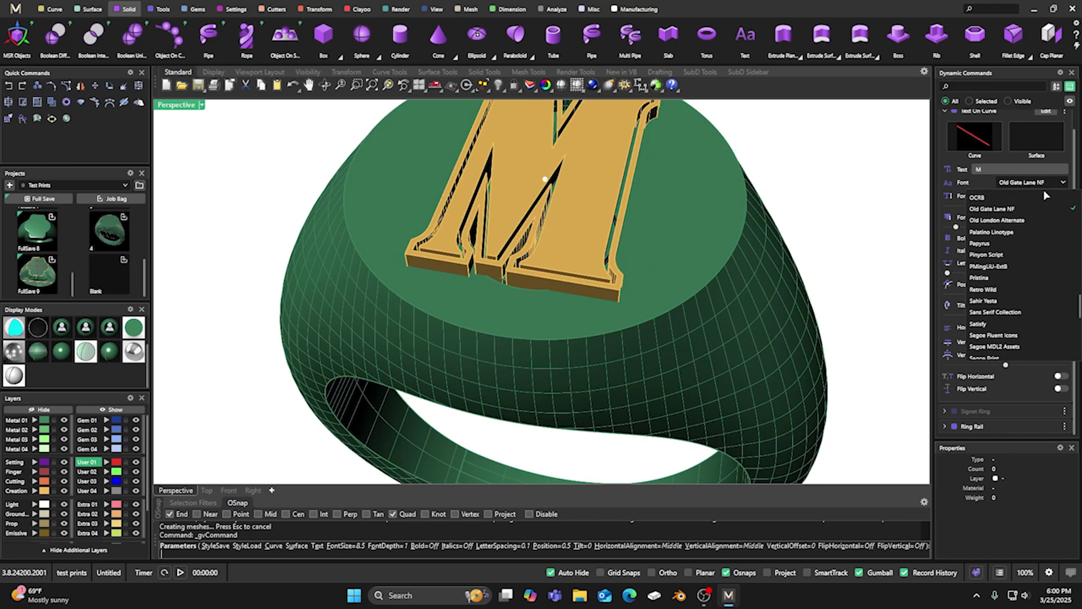
left_click(992, 209)
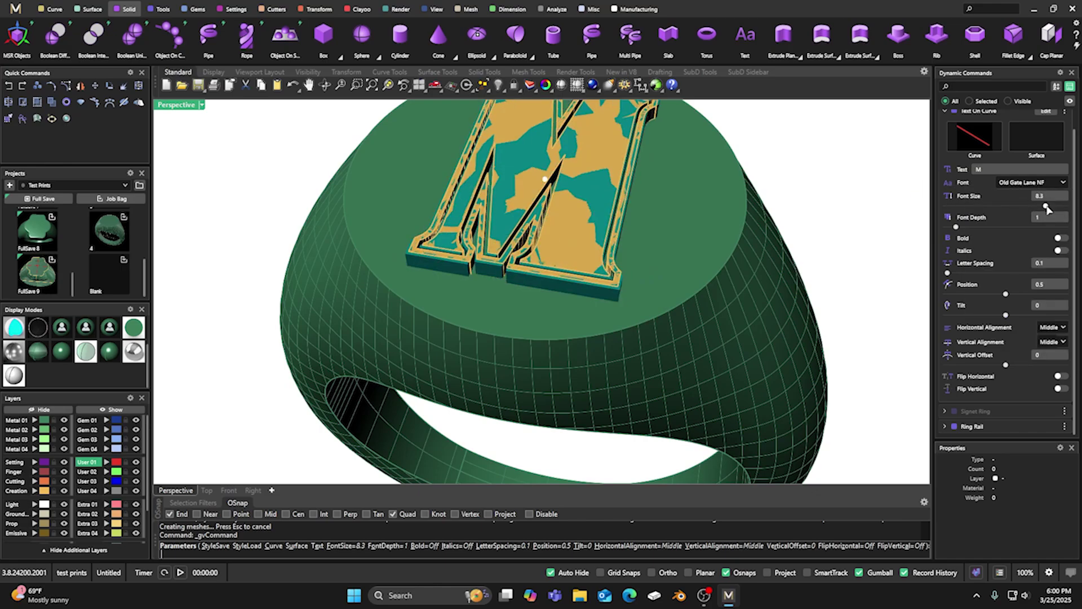
left_click_drag(1045, 205, 1048, 206)
key("Return")
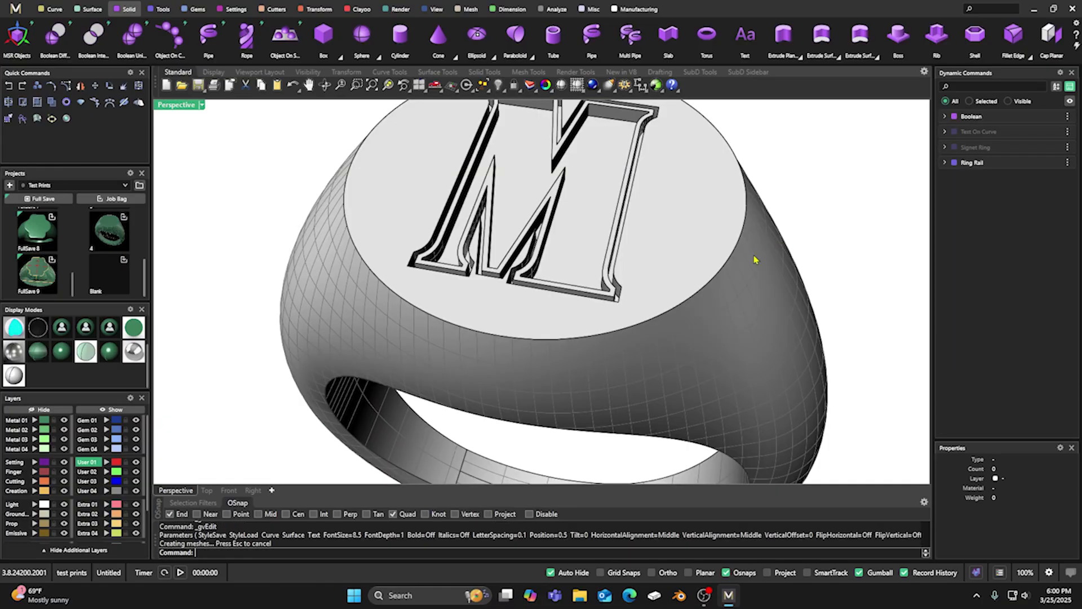
Examine the engraved letter M on the ring's top from above and at an angle
scroll(563, 293, "down", 4)
scroll(568, 307, "up", 3)
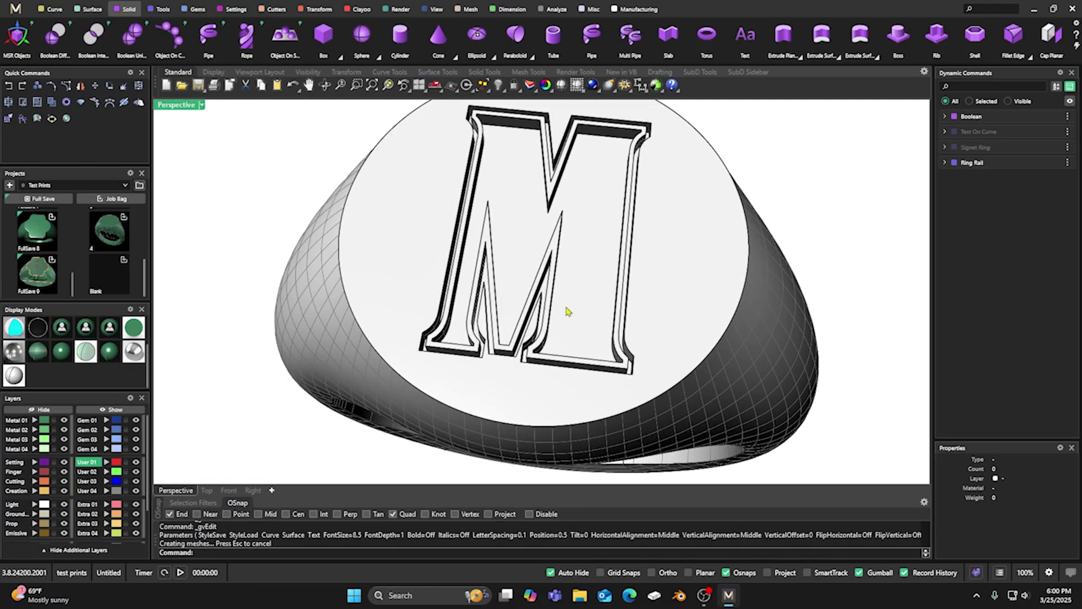
right_click_drag(567, 309, 521, 298)
key("Home")
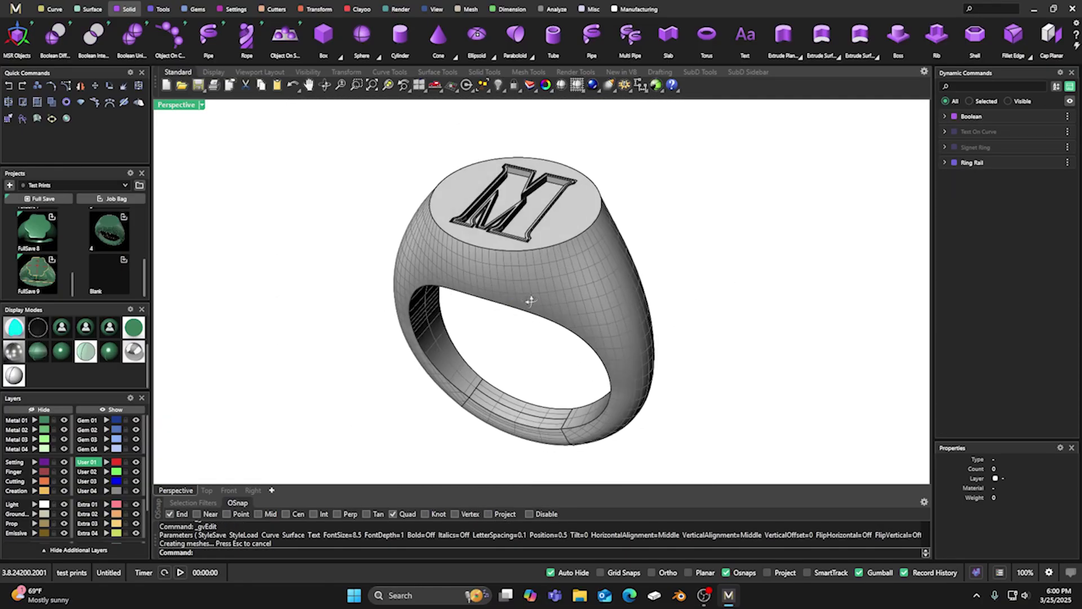
Switch the viewport to a green shaded display mode and examine the M engraving on the signet ring from several angles
right_click_drag(579, 231, 451, 285)
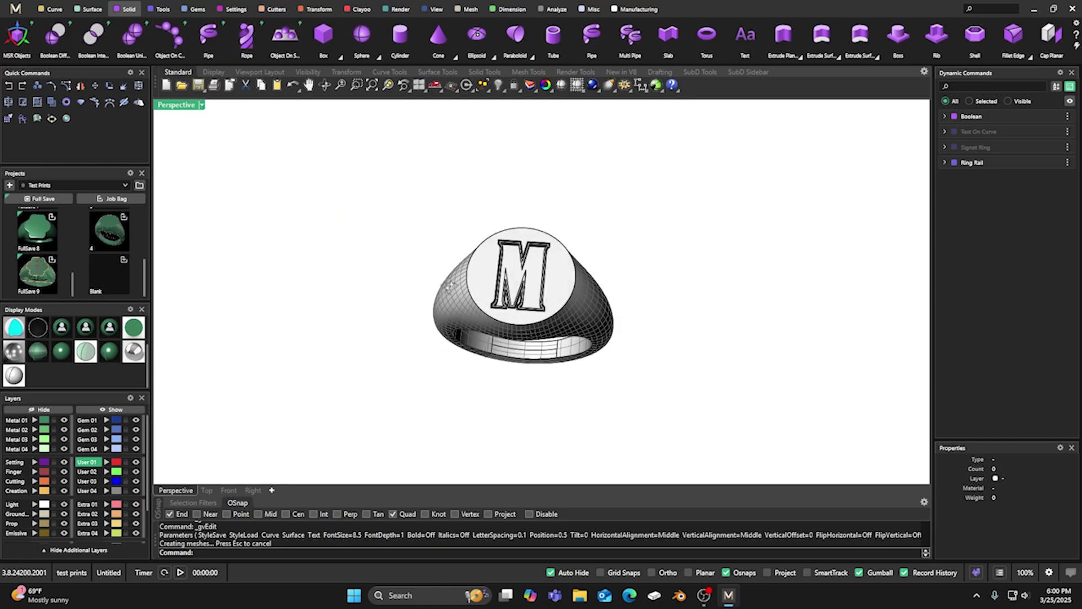
left_click(62, 355)
scroll(421, 302, "up", 3)
scroll(472, 376, "down", 5)
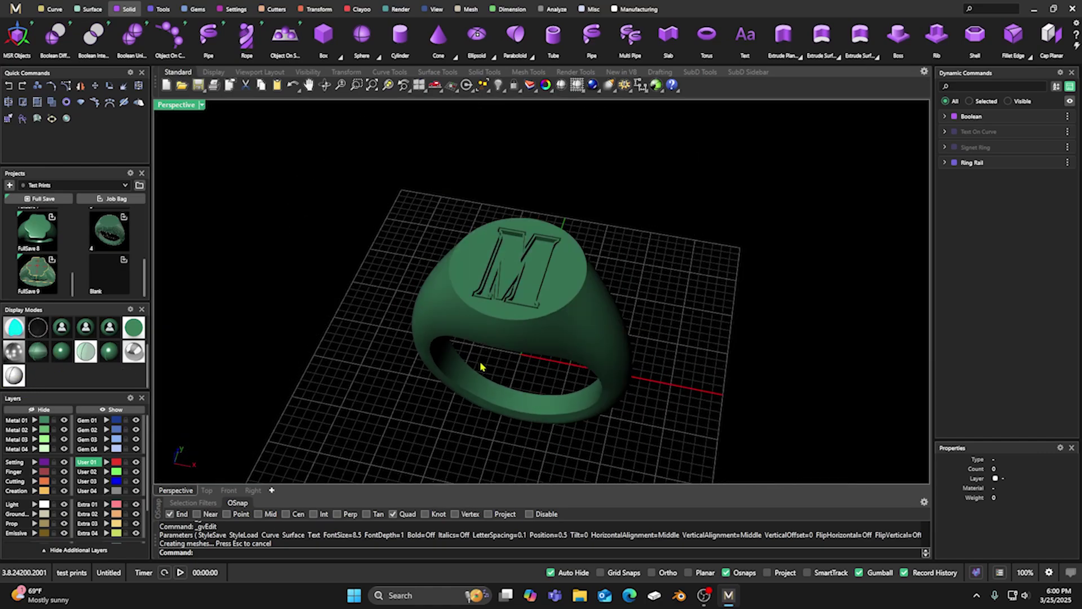
right_click_drag(476, 362, 527, 249)
scroll(535, 334, "up", 2)
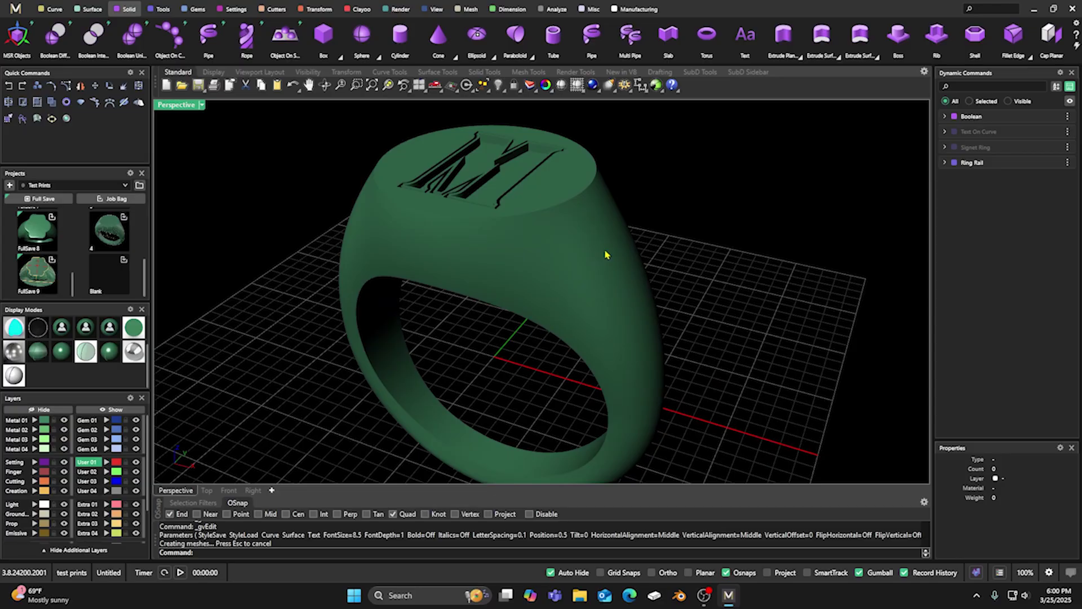
right_click_drag(466, 317, 430, 295)
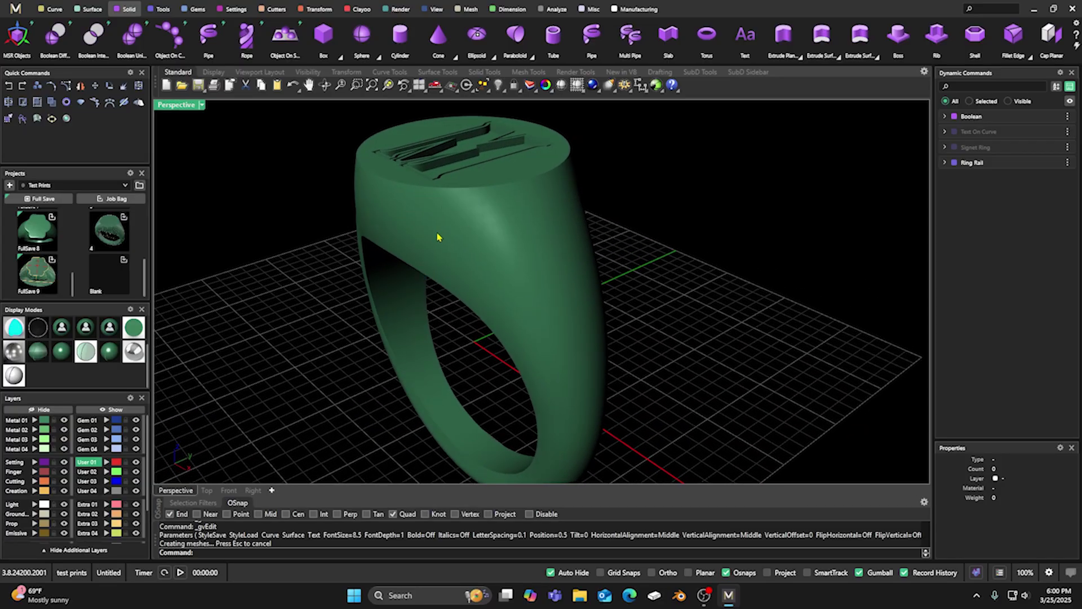
scroll(479, 231, "down", 2)
mouse_move(483, 251)
right_mouse_down()
mouse_move(522, 293)
mouse_move(488, 267)
right_mouse_up()
scroll(502, 268, "up", 3)
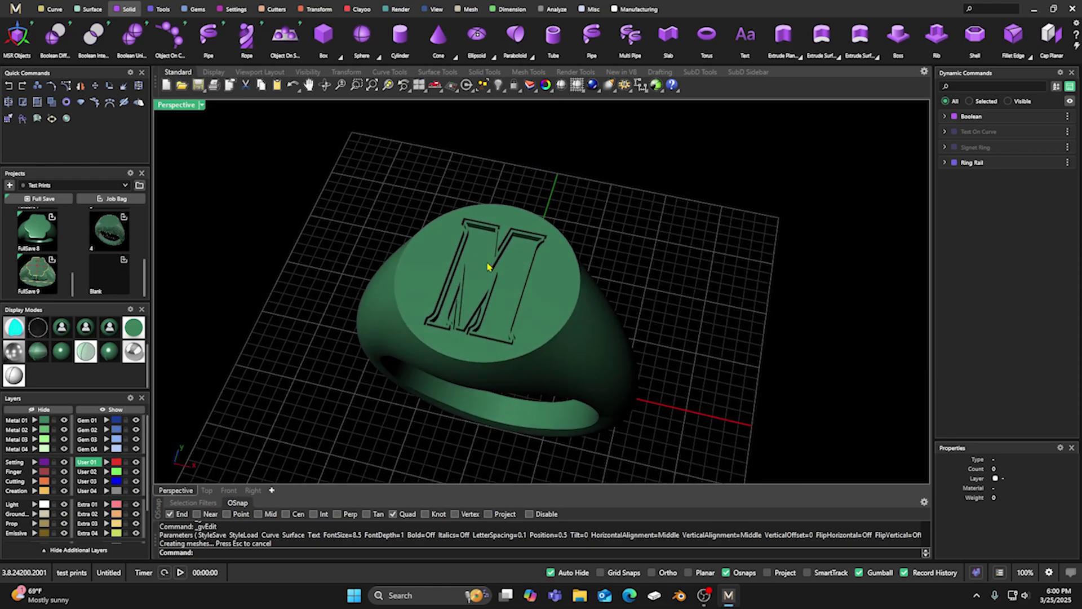
Delete the engraved signet ring from the scene
left_click(502, 212)
key("Delete")
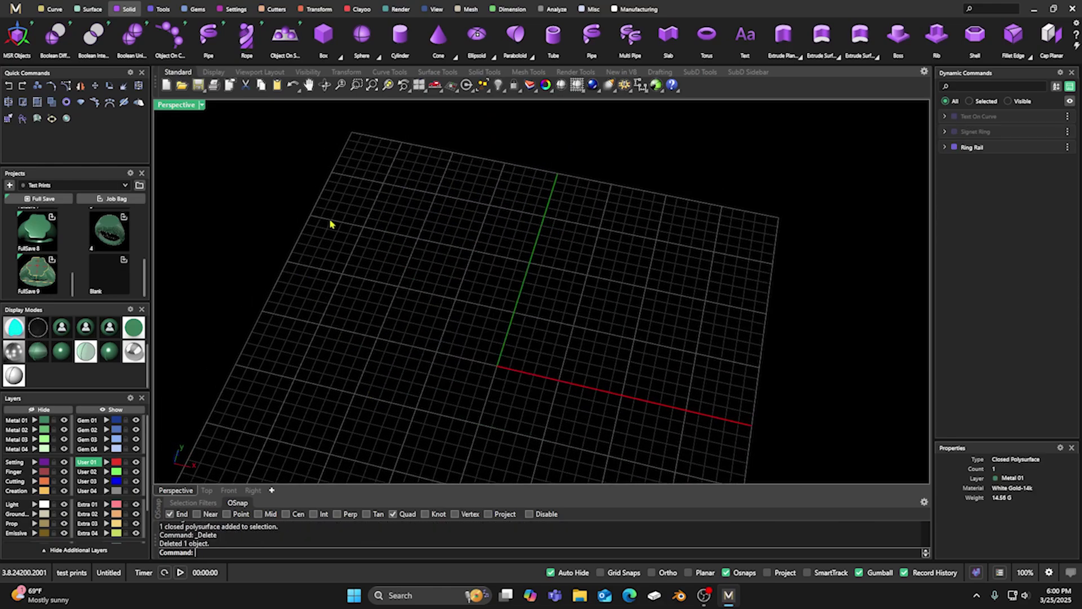
Create a 4 mm high solid text object of the letter A in Old Gate Lane NF and place it near the origin
left_click(745, 36)
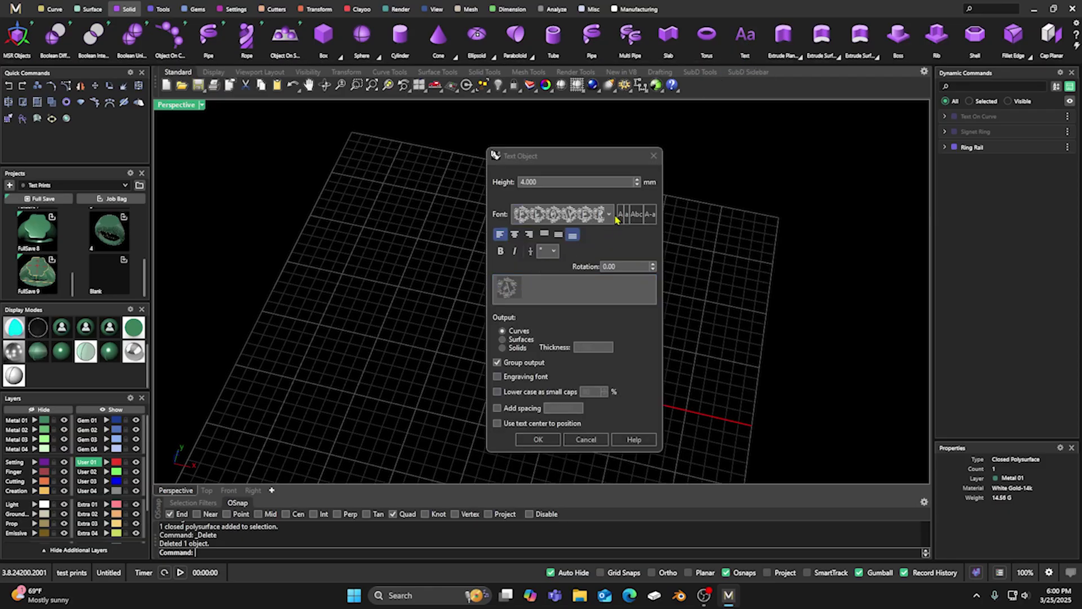
left_click(610, 214)
scroll(557, 334, "down", 10)
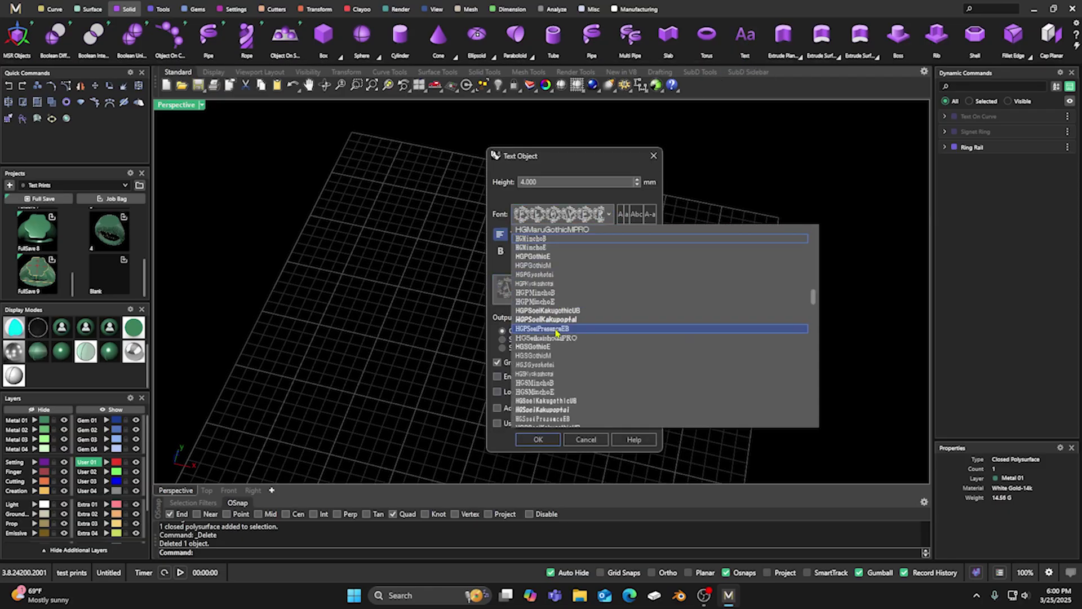
scroll(556, 333, "down", 20)
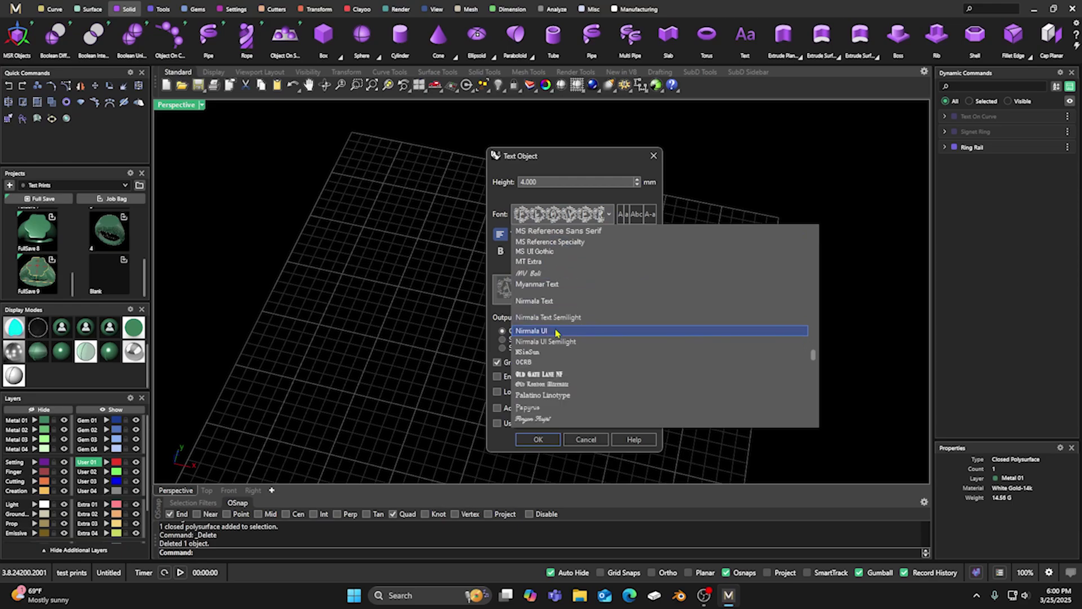
scroll(556, 332, "down", 8)
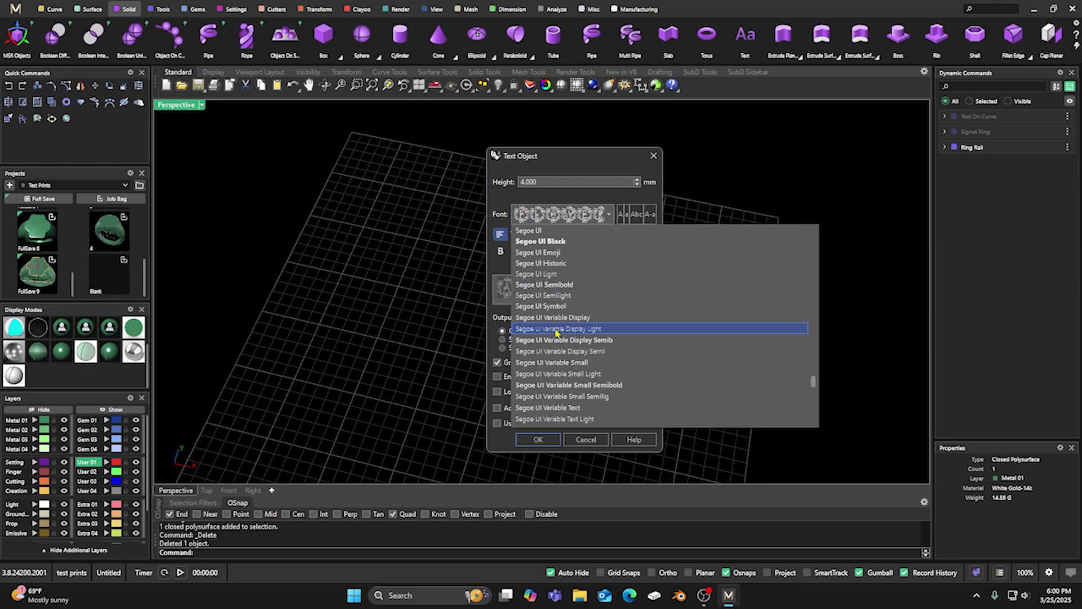
scroll(556, 333, "down", 4)
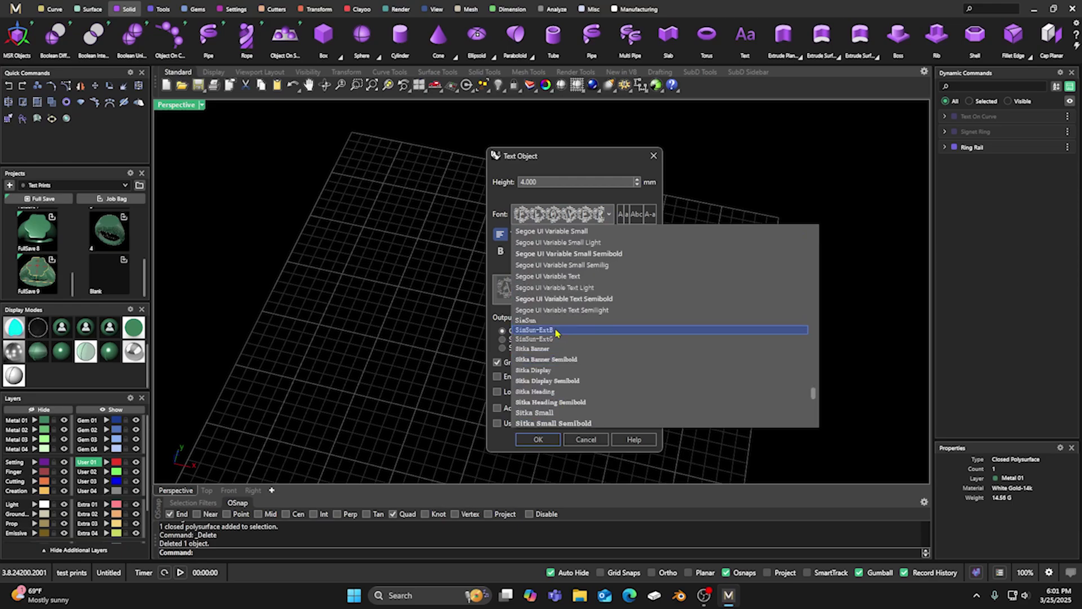
scroll(556, 333, "up", 12)
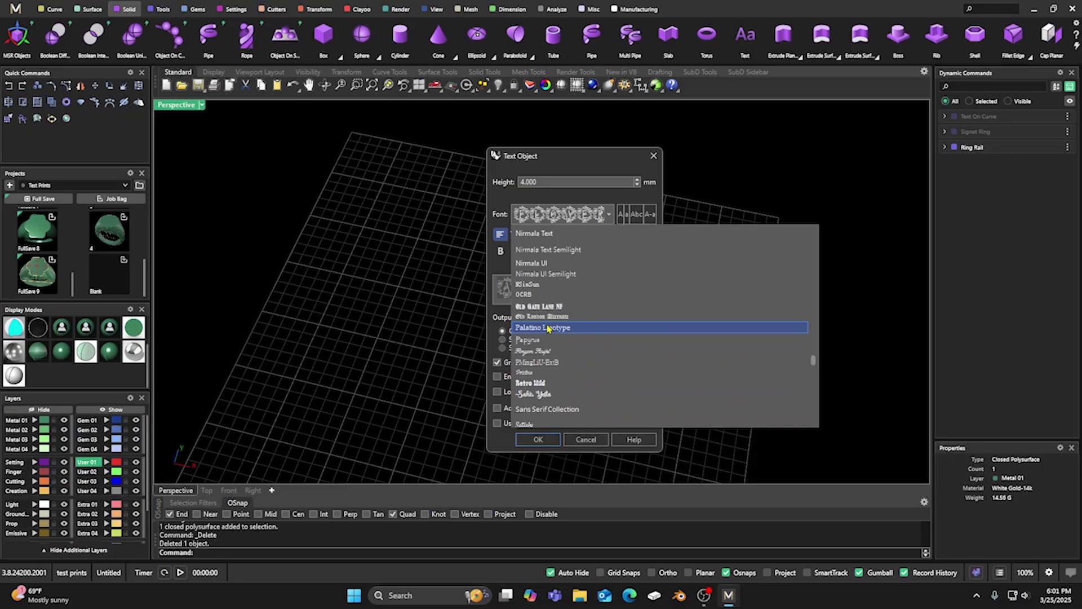
left_click(533, 306)
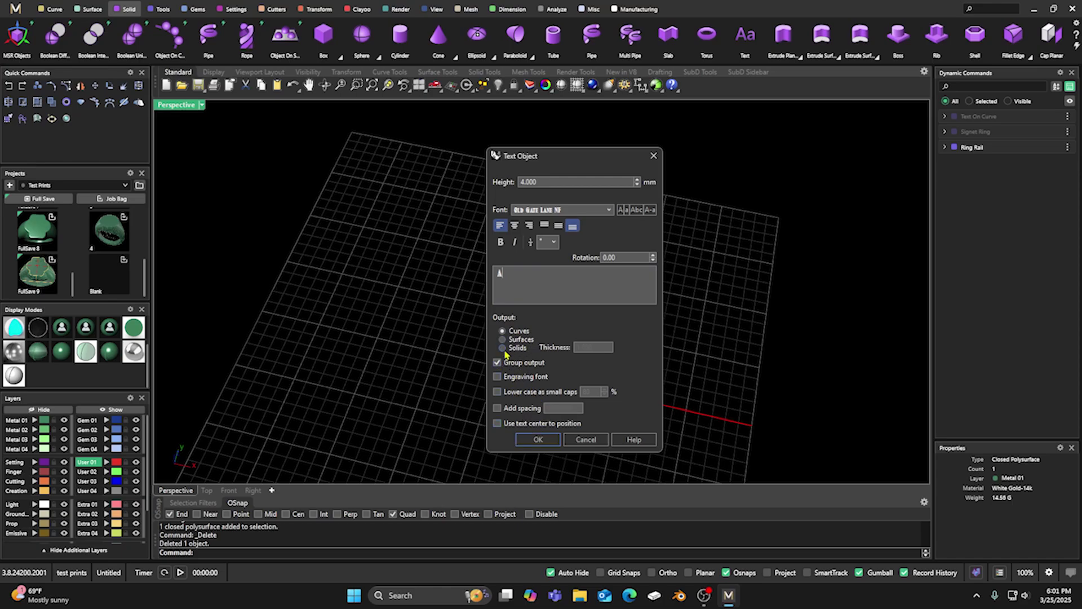
left_click(538, 439)
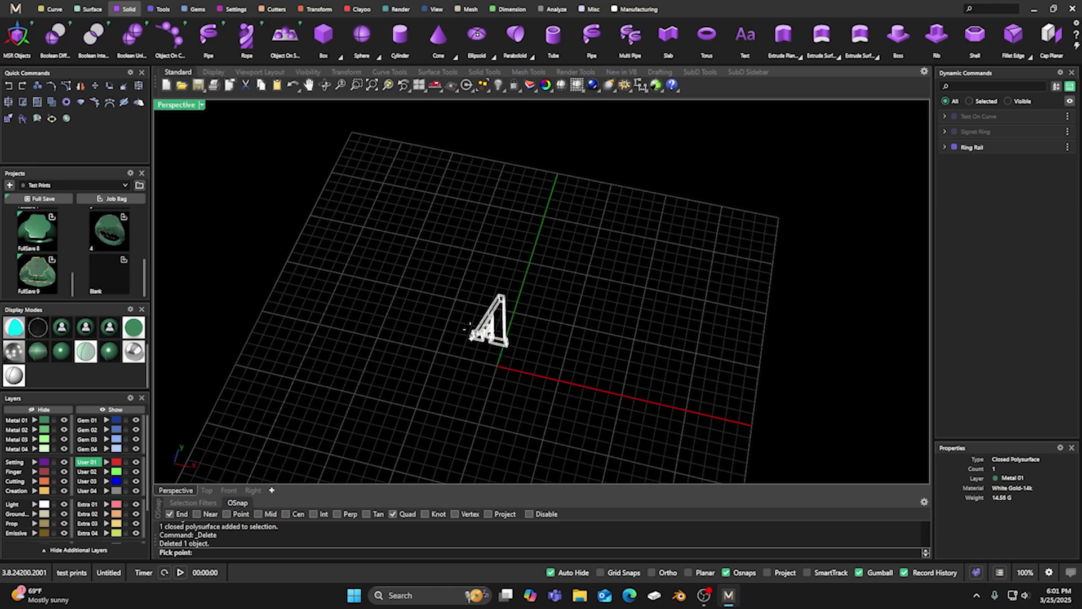
left_click(449, 337)
Examine the solid letter A up close and at an angle, and delete all its pieces
scroll(514, 339, "up", 5)
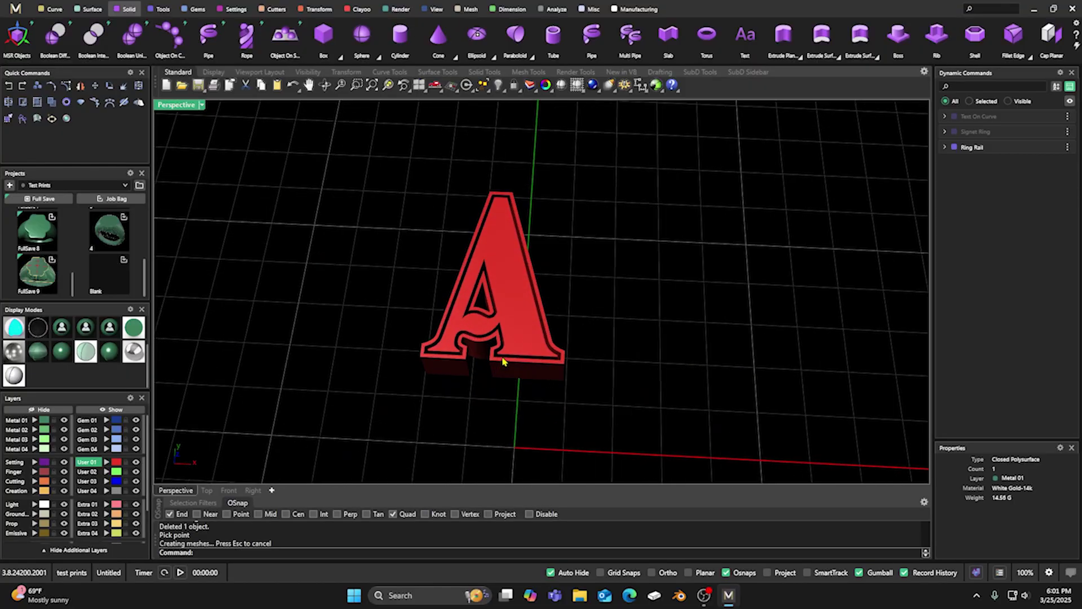
right_click_drag(510, 348, 473, 310)
scroll(500, 285, "up", 5)
scroll(479, 307, "down", 5)
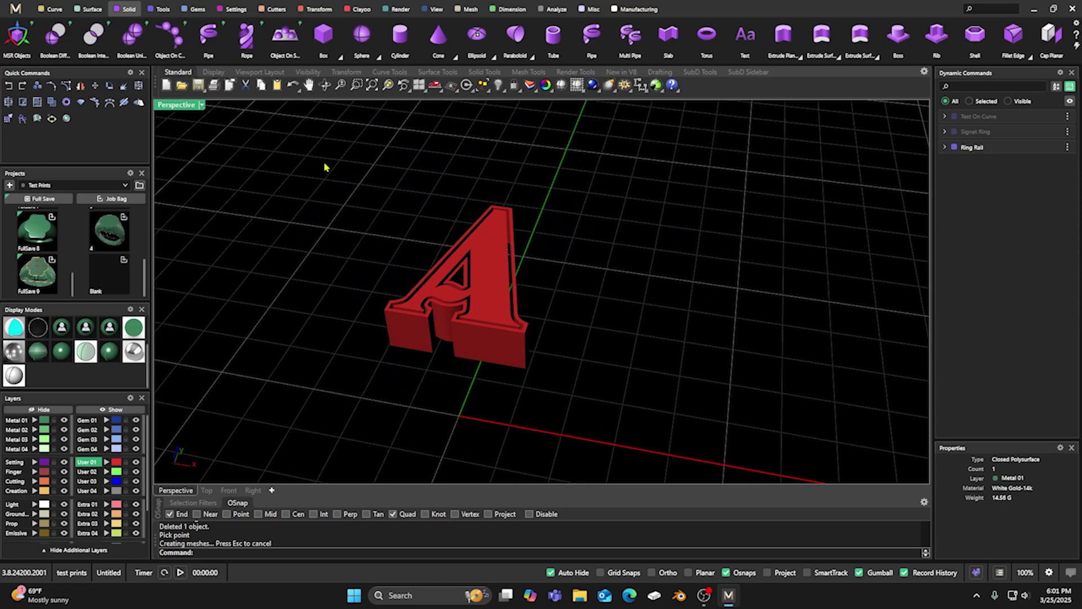
left_click_drag(324, 166, 583, 422)
key("Delete")
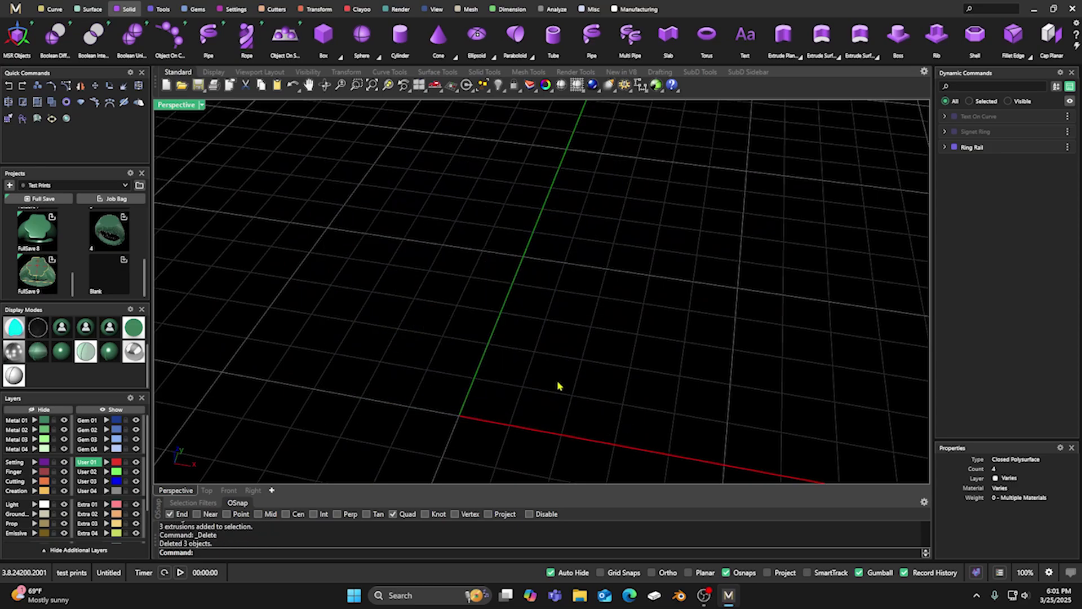
scroll(563, 379, "down", 3)
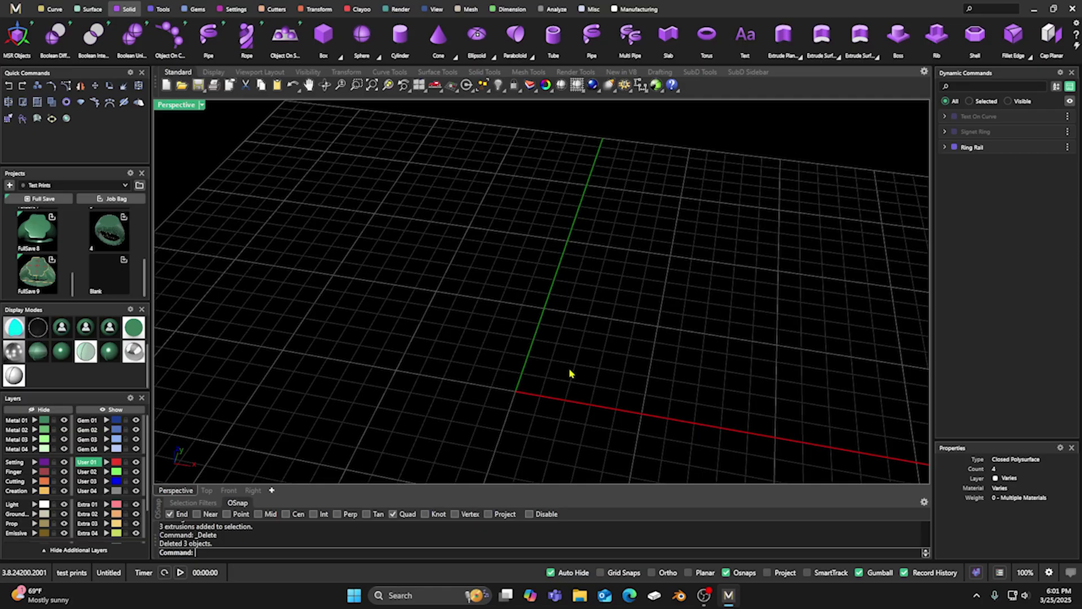
scroll(421, 304, "down", 3)
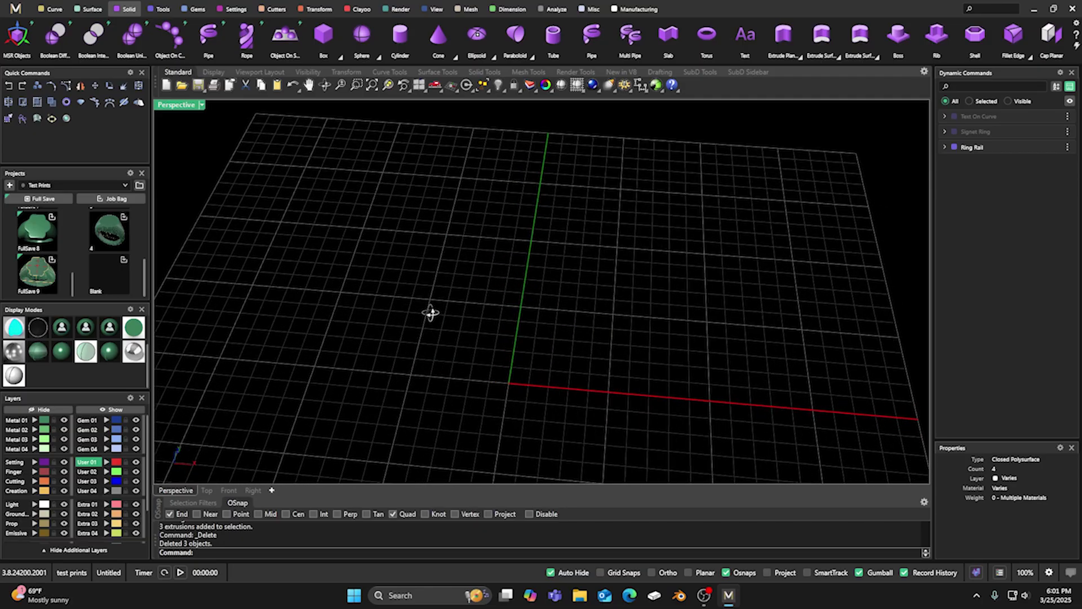